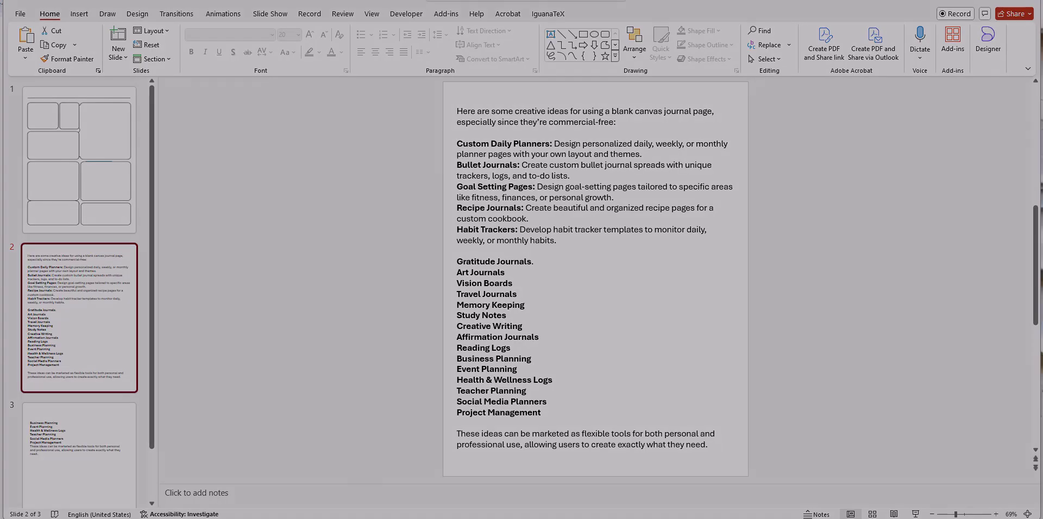
# Step: Show slide 1, the blank 'Blank Canvas Journal Template 8' journal page
pyautogui.click(64, 158)
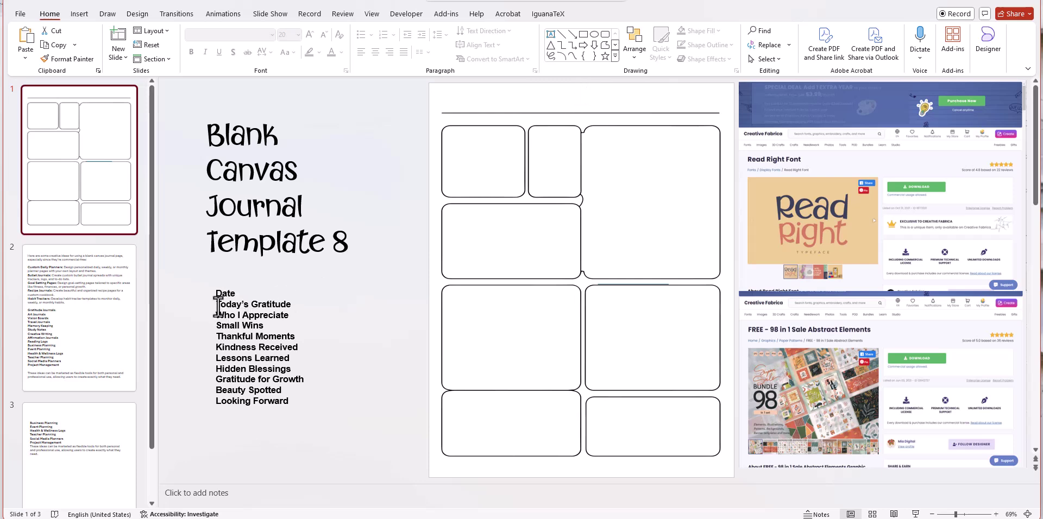
# Step: Paste a copy of the 'Today's Gratitude' list line and stretch it across the page top
pyautogui.moveTo(218, 305); pyautogui.dragTo(290, 305)
pyautogui.hotkey('ctrl', 'c')
pyautogui.rightClick(286, 304)
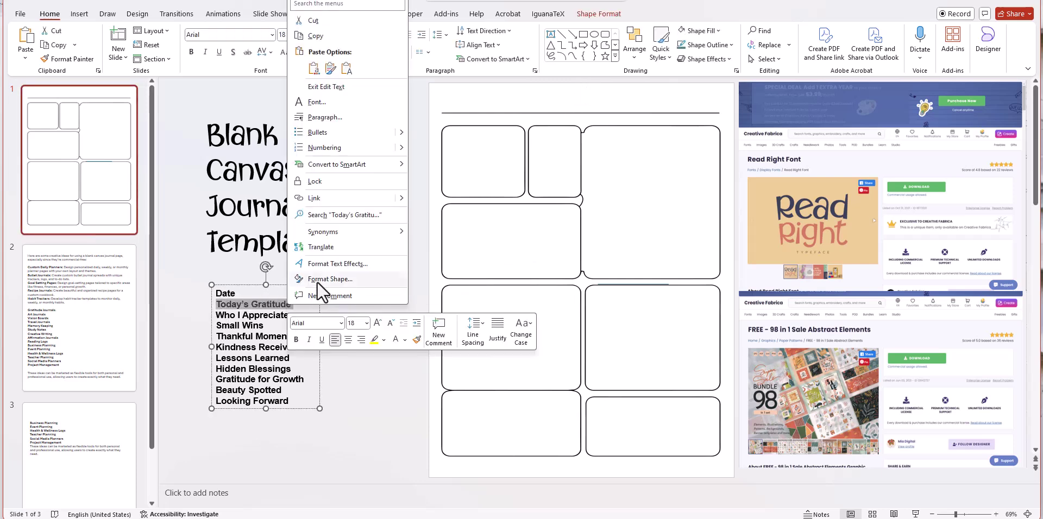
pyautogui.click(322, 34)
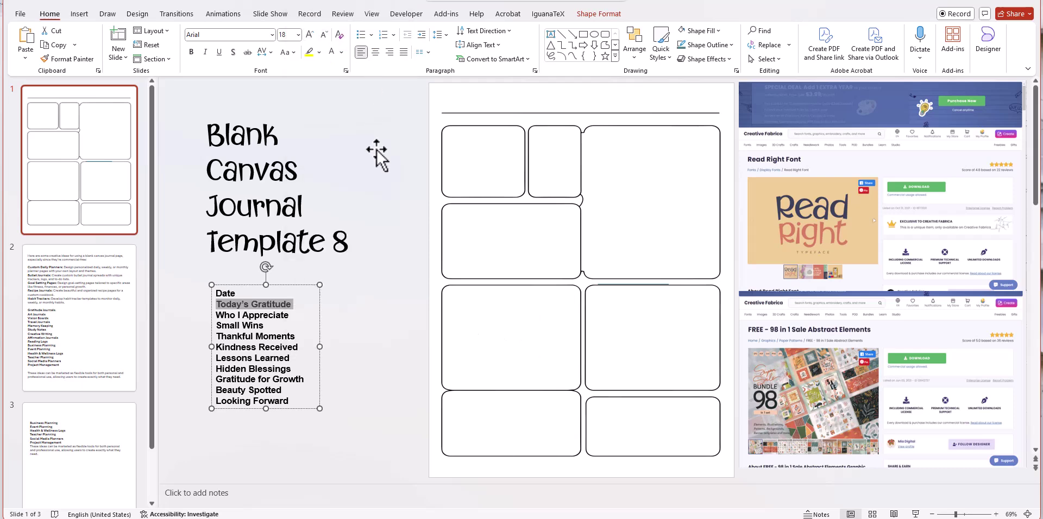
pyautogui.rightClick(390, 357)
pyautogui.click(419, 401)
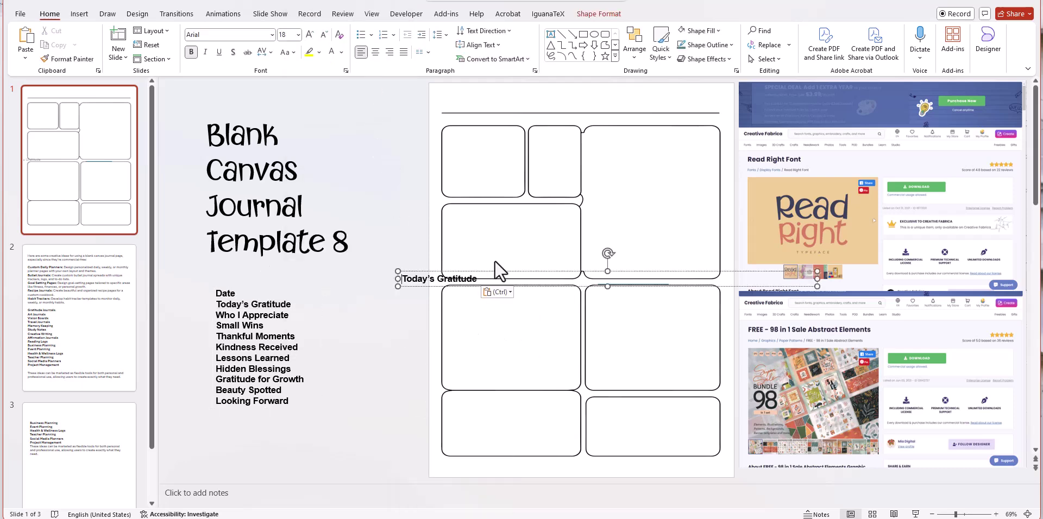
pyautogui.moveTo(477, 275); pyautogui.dragTo(542, 100)
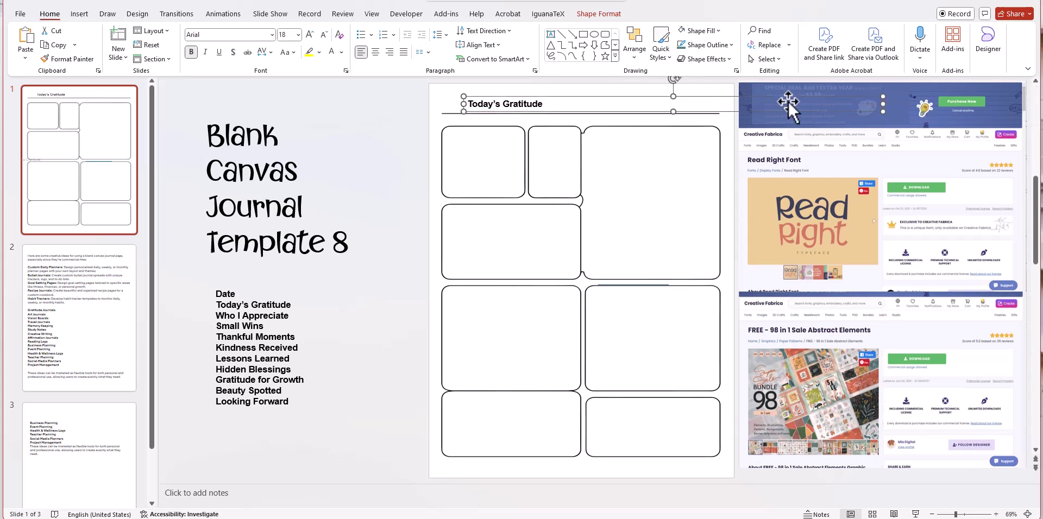
pyautogui.moveTo(883, 103); pyautogui.dragTo(579, 93)
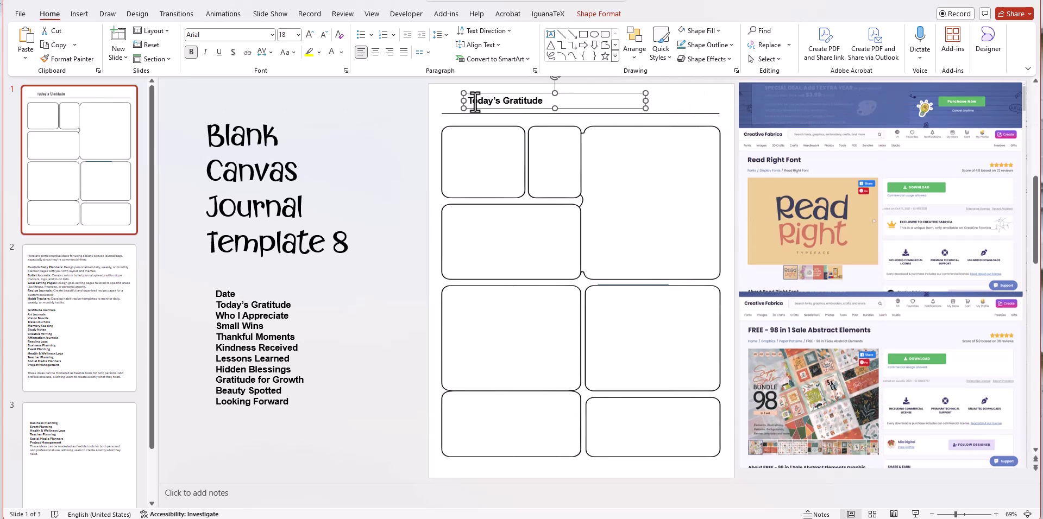
pyautogui.moveTo(460, 100); pyautogui.dragTo(429, 100)
pyautogui.moveTo(646, 101); pyautogui.dragTo(734, 101)
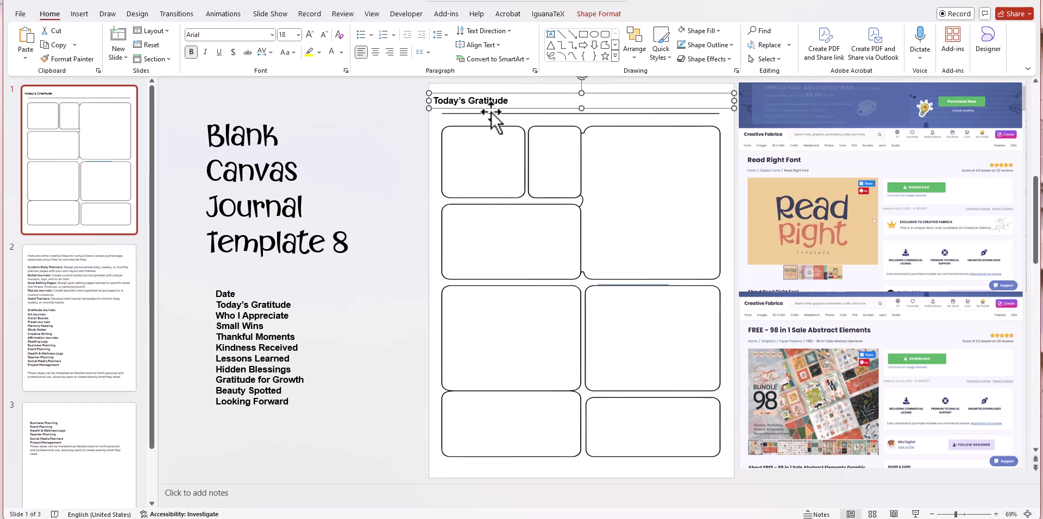
# Step: Format the heading as Read Right, not bold, size 36, centred, and nudge it higher
pyautogui.tripleClick(471, 103)
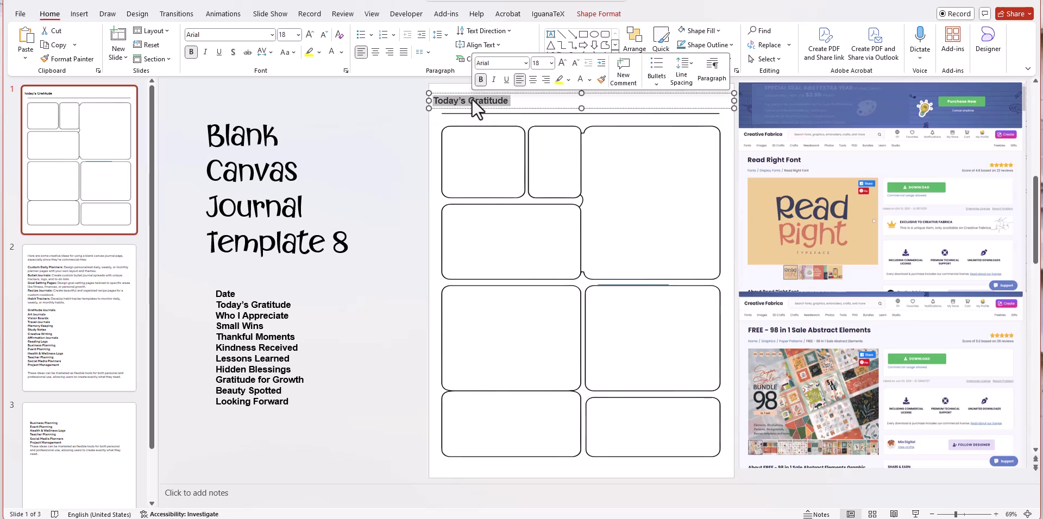
pyautogui.click(270, 35)
pyautogui.scroll(3, 340, 60)
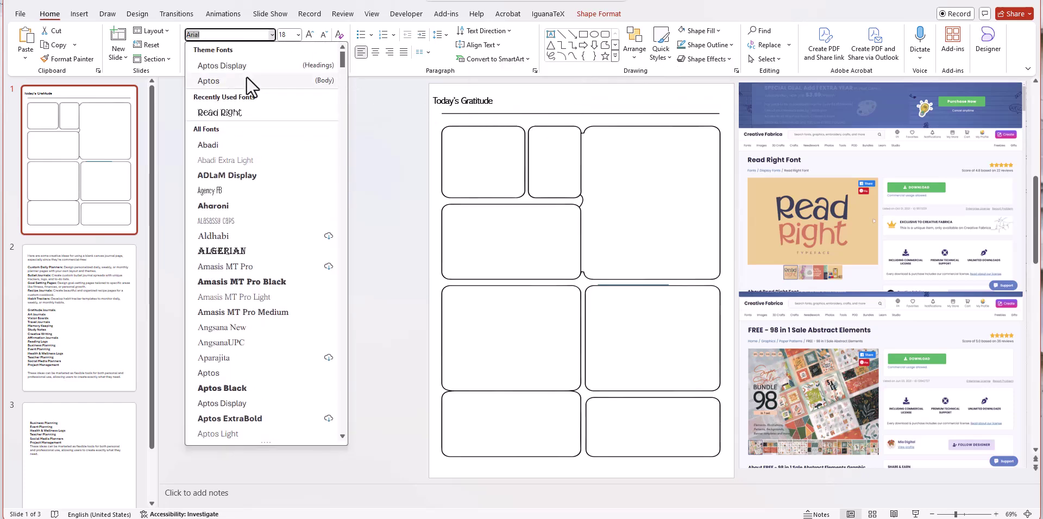
pyautogui.click(227, 111)
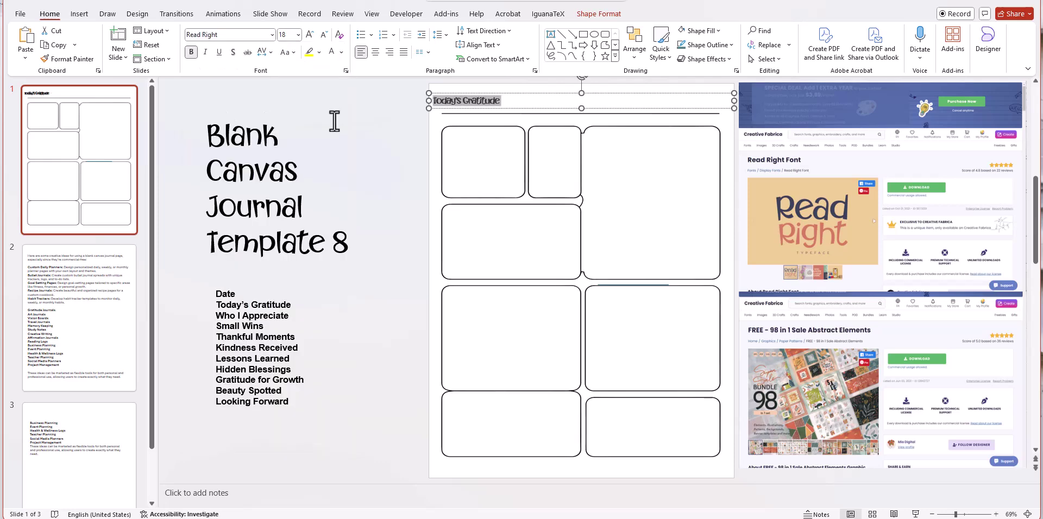
pyautogui.click(191, 52)
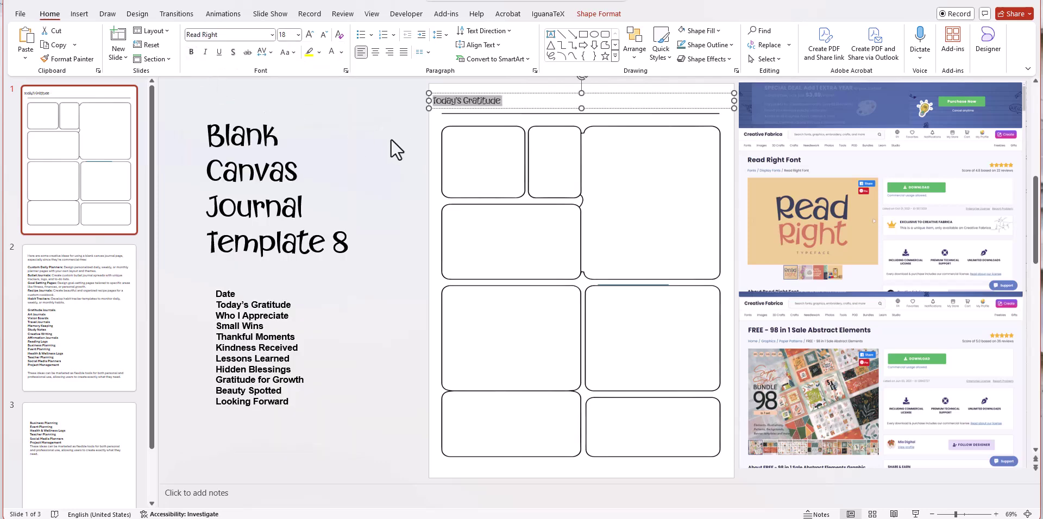
pyautogui.click(298, 35)
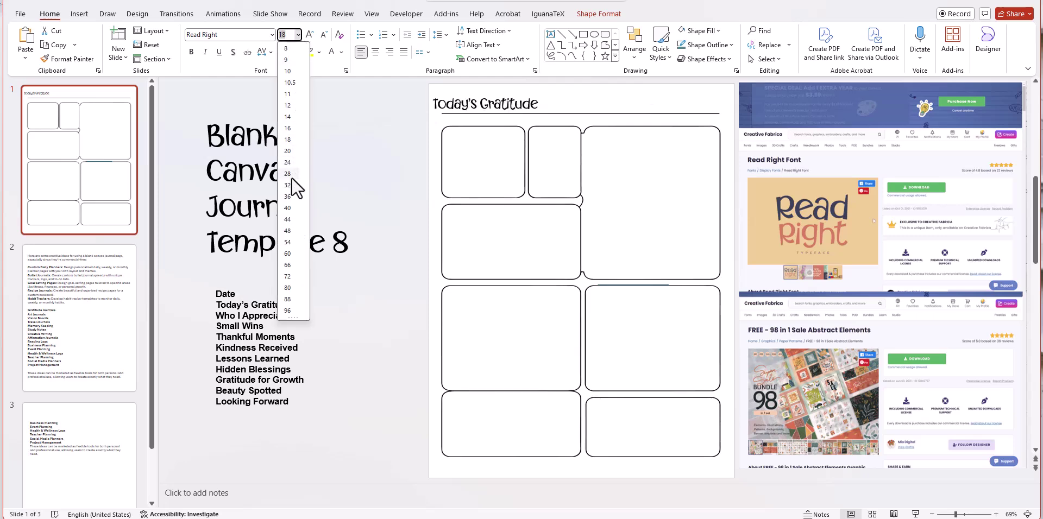
pyautogui.click(291, 197)
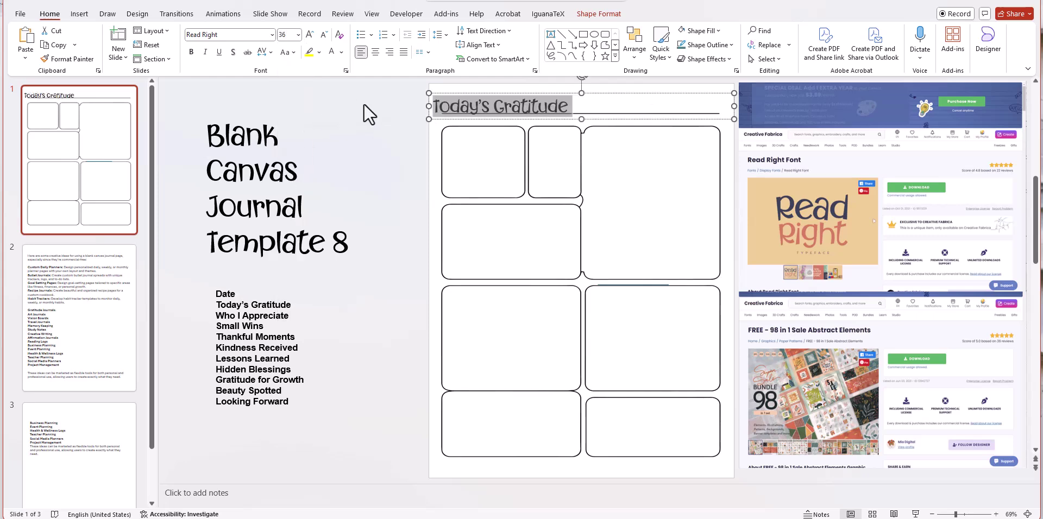
pyautogui.click(374, 52)
pyautogui.click(390, 136)
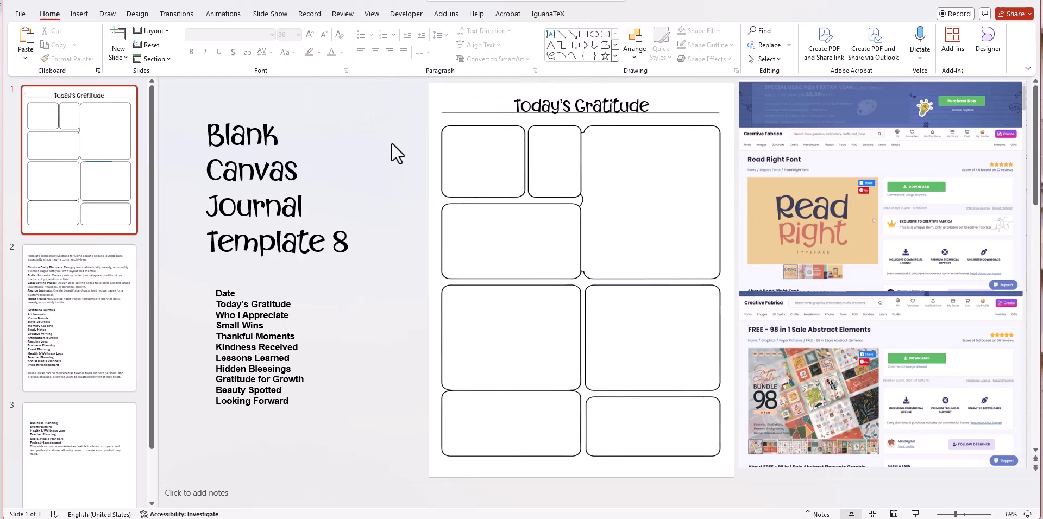
pyautogui.click(582, 95)
pyautogui.moveTo(582, 89); pyautogui.dragTo(582, 85)
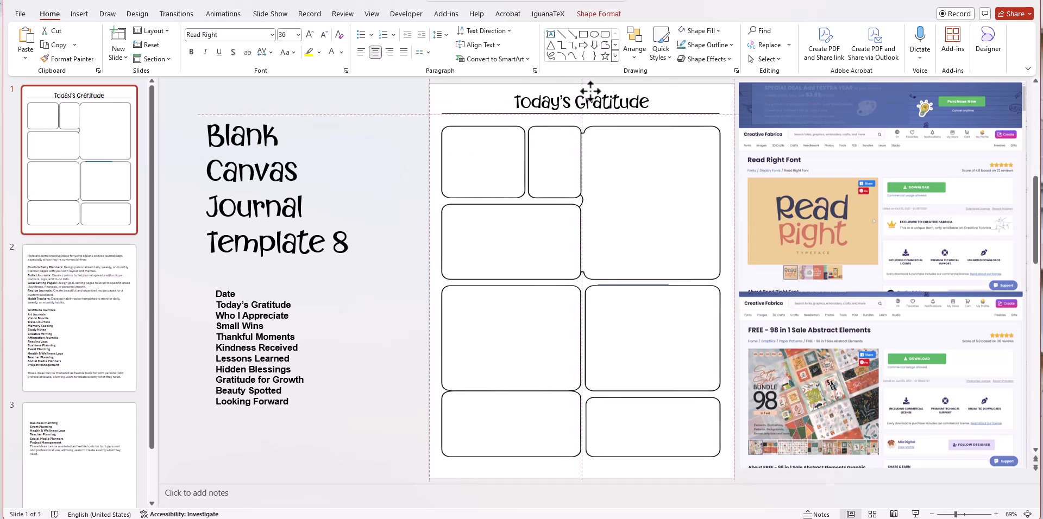
pyautogui.click(354, 136)
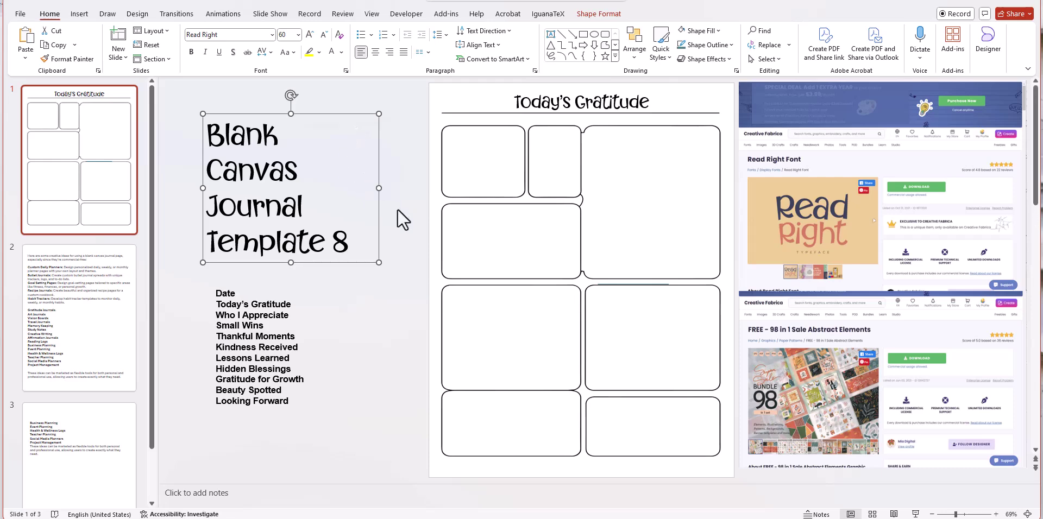
# Step: Paste a copy of the word 'Date' from the list and narrow its box near the top
pyautogui.press('Tab')
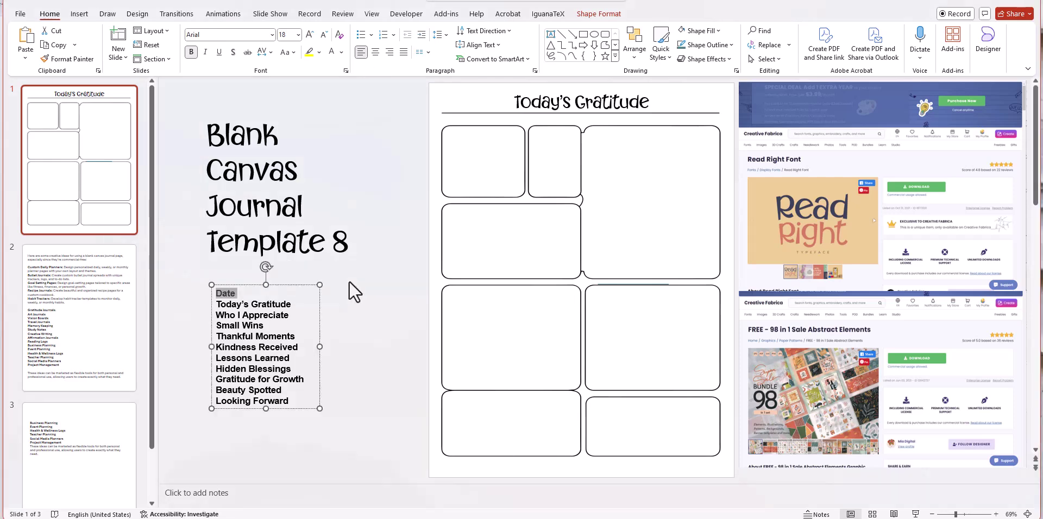
pyautogui.doubleClick(224, 293)
pyautogui.rightClick(224, 294)
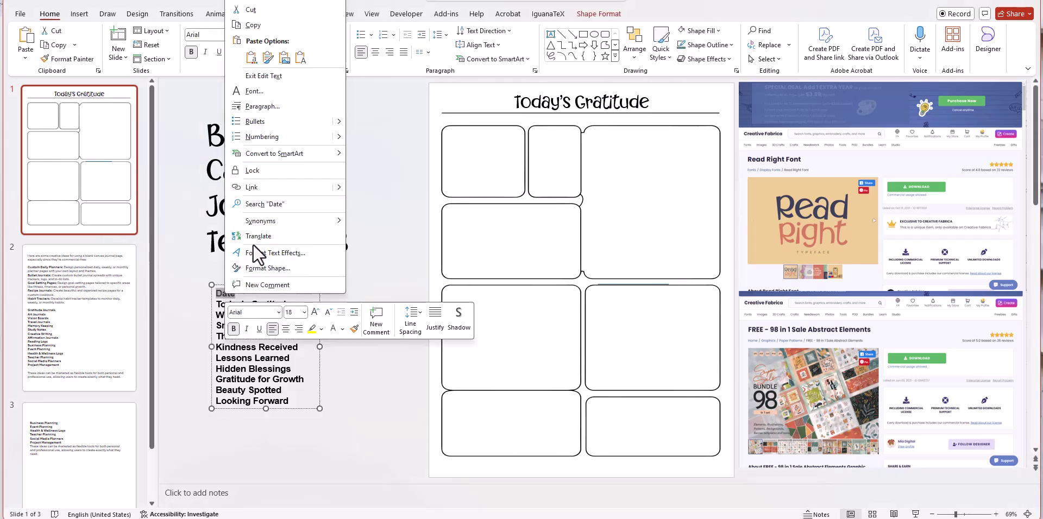
pyautogui.click(240, 30)
pyautogui.click(382, 177)
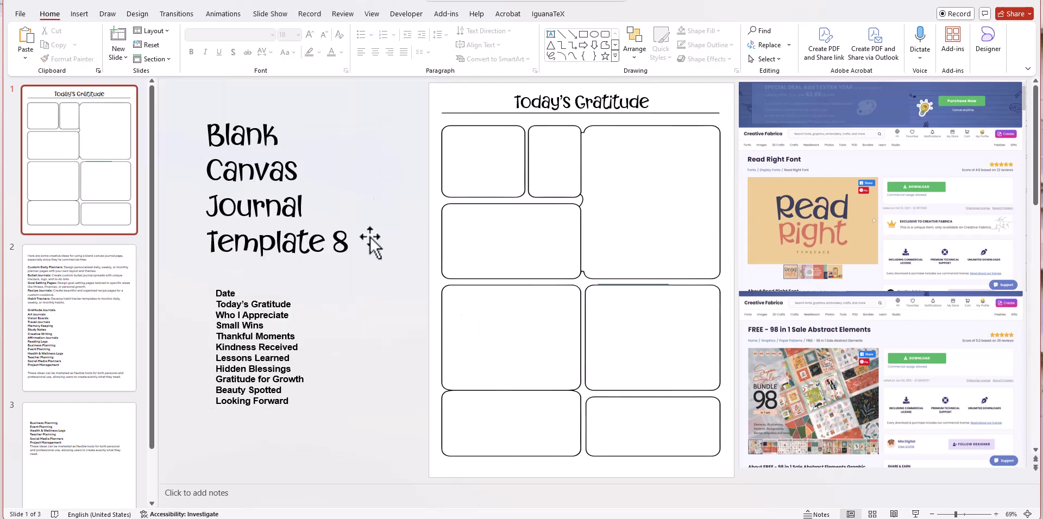
pyautogui.rightClick(376, 315)
pyautogui.click(398, 357)
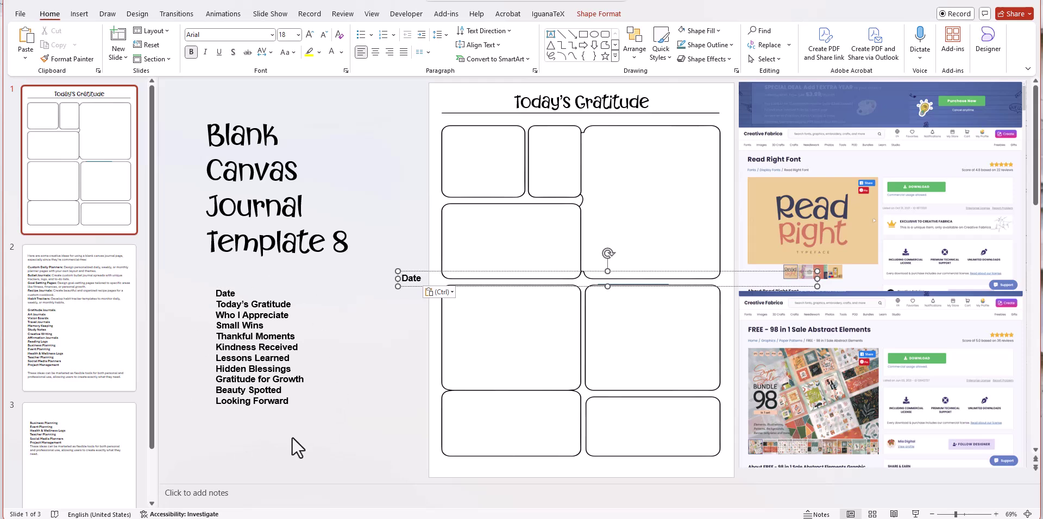
pyautogui.moveTo(407, 271); pyautogui.dragTo(404, 157)
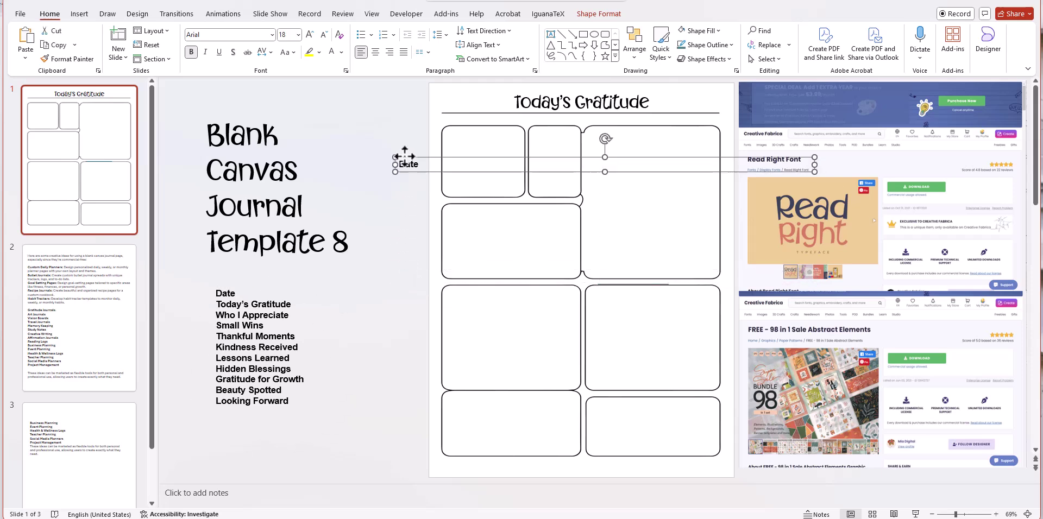
pyautogui.moveTo(814, 164); pyautogui.dragTo(429, 166)
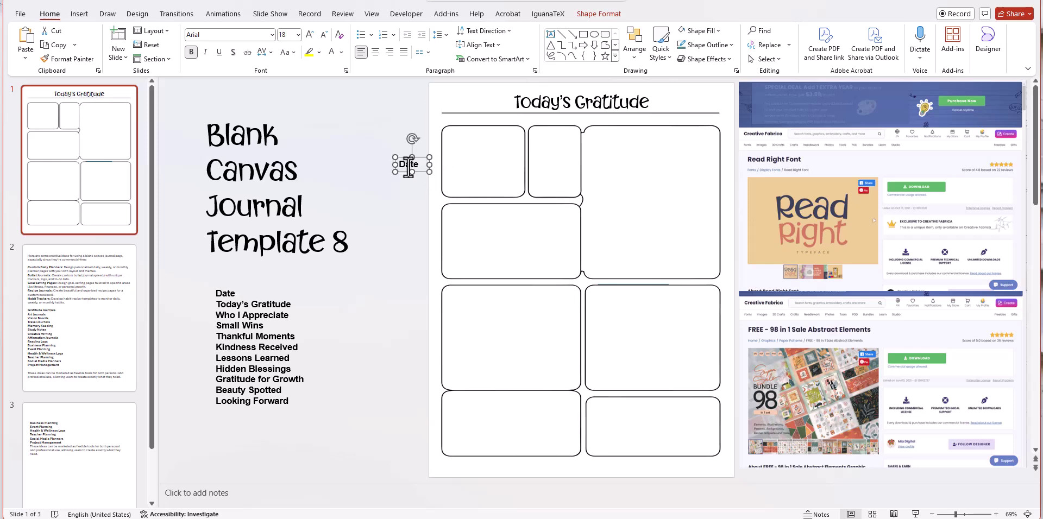
# Step: Set Date in Read Right and position it on the second box's top edge
pyautogui.doubleClick(409, 166)
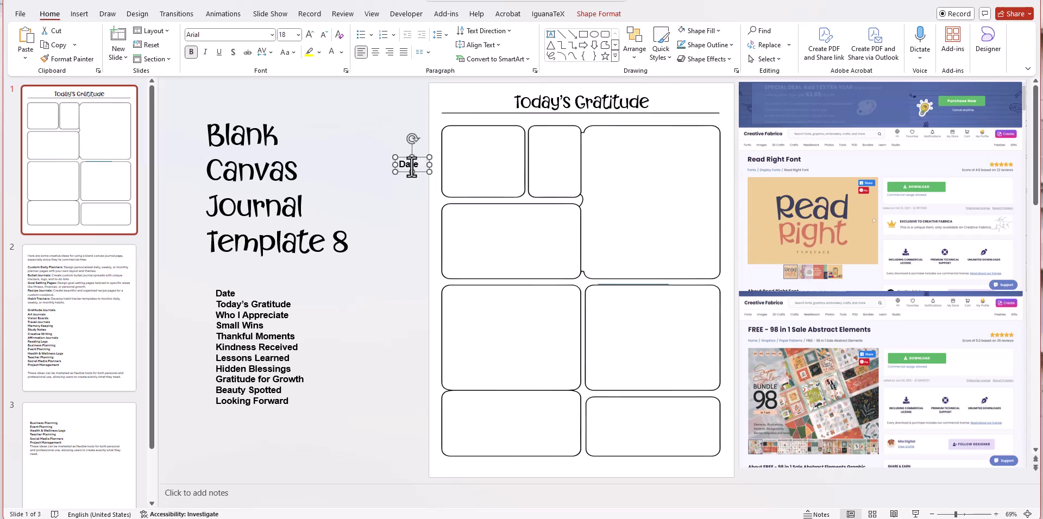
pyautogui.click(271, 34)
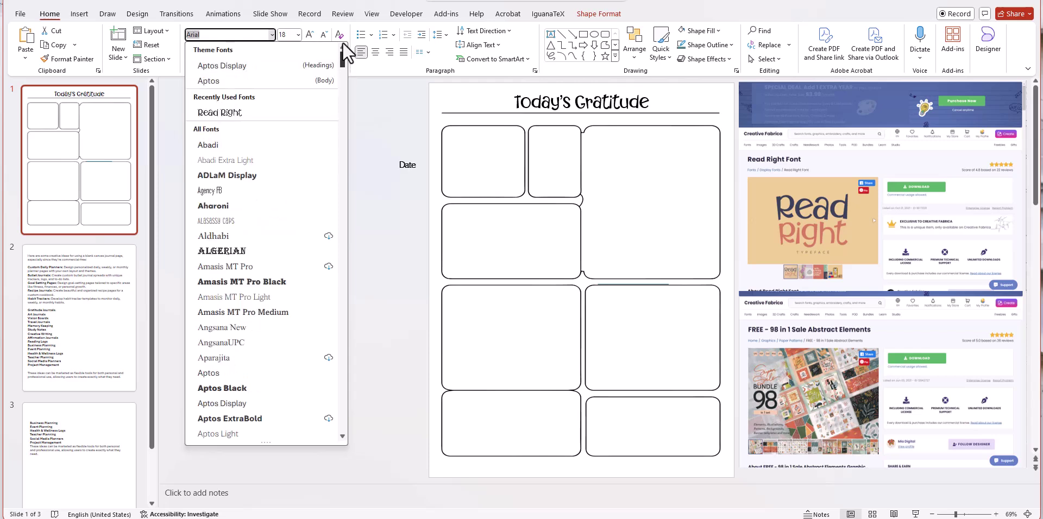
pyautogui.click(252, 111)
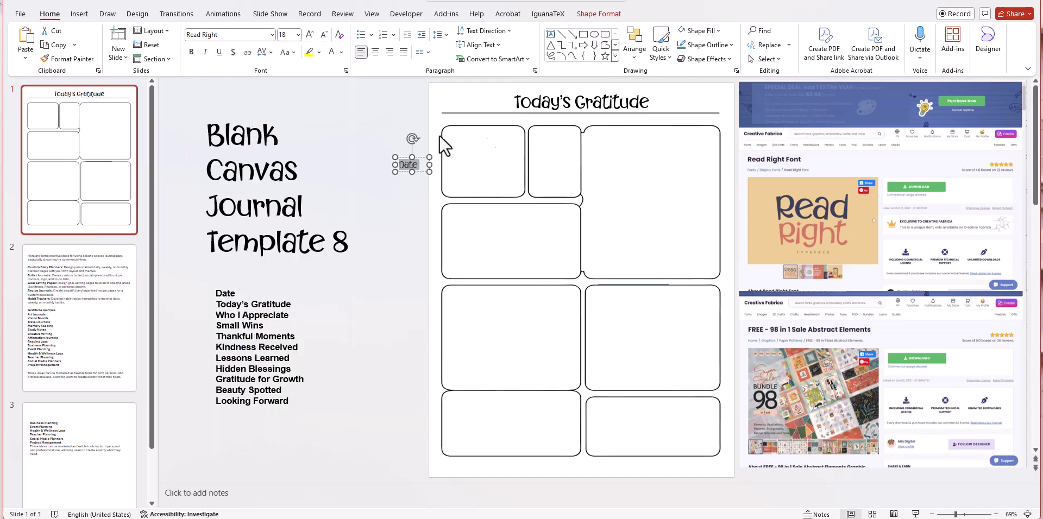
pyautogui.moveTo(425, 171); pyautogui.dragTo(569, 131)
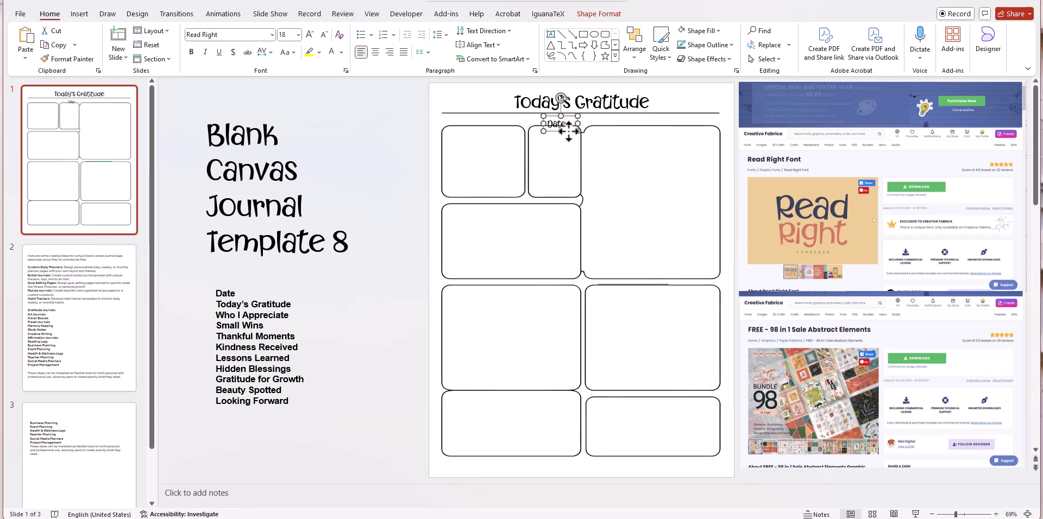
pyautogui.press('Left')
pyautogui.press('Down')
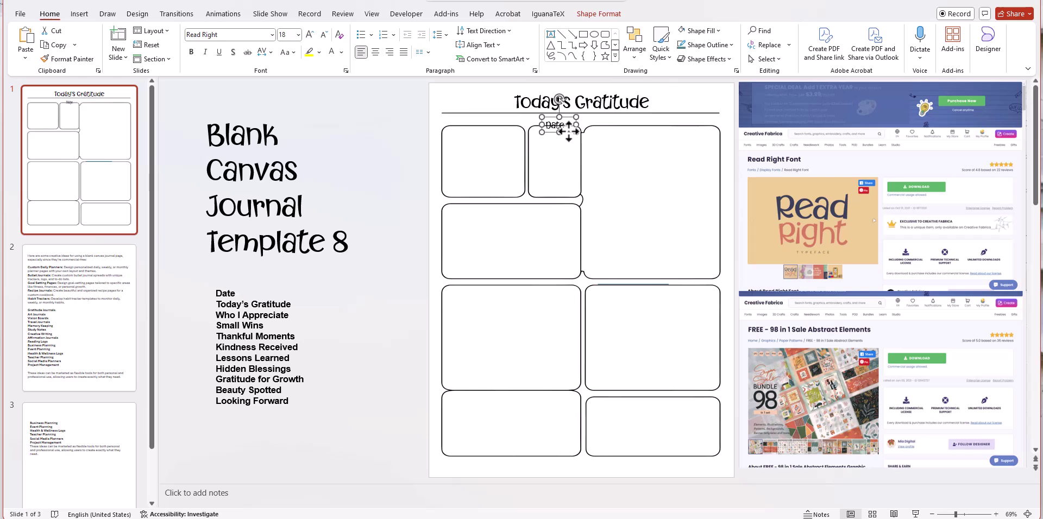
pyautogui.press('Escape')
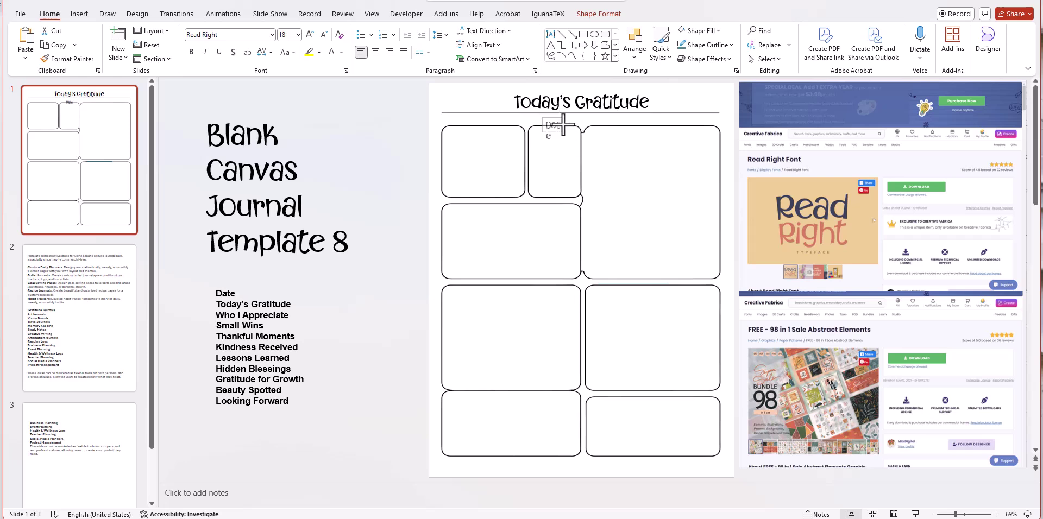
pyautogui.click(570, 125)
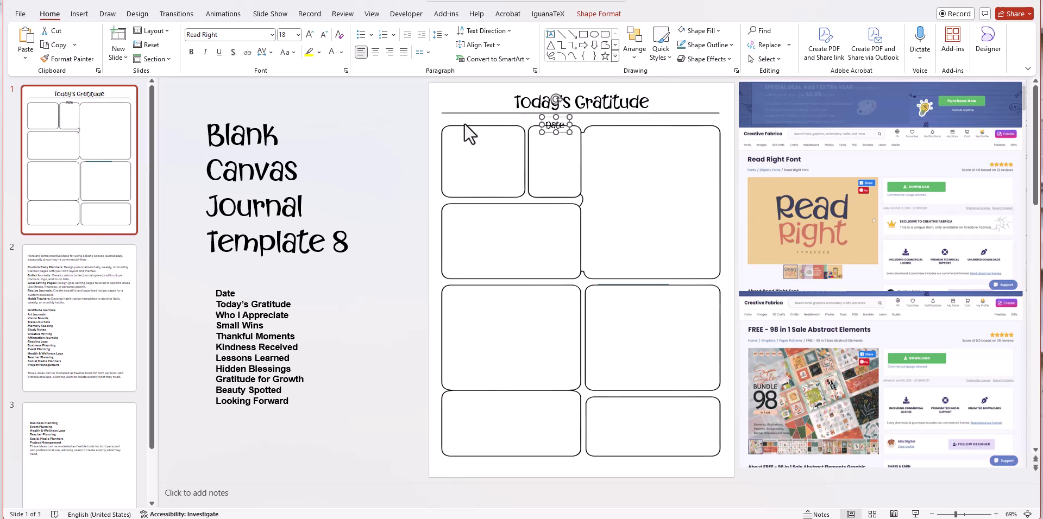
pyautogui.click(597, 16)
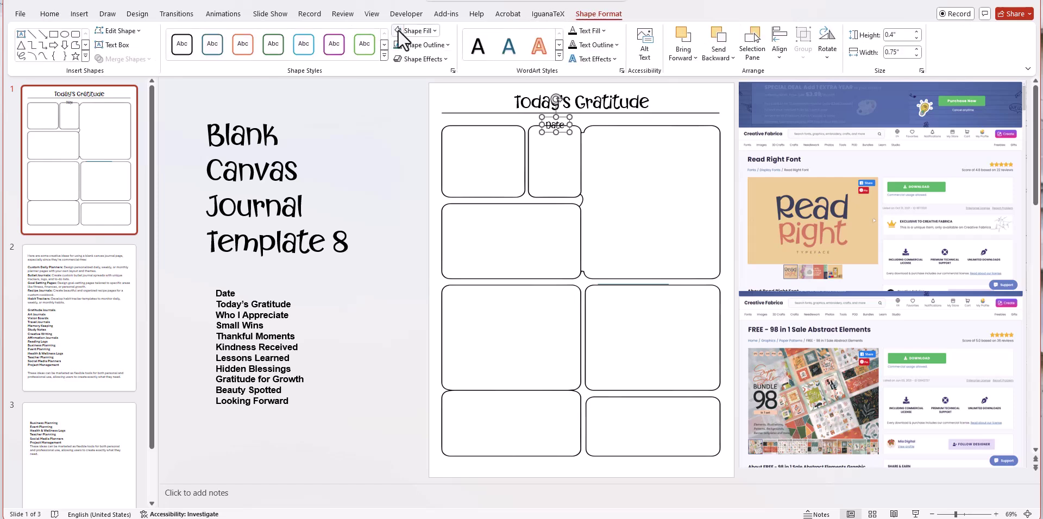
pyautogui.click(409, 151)
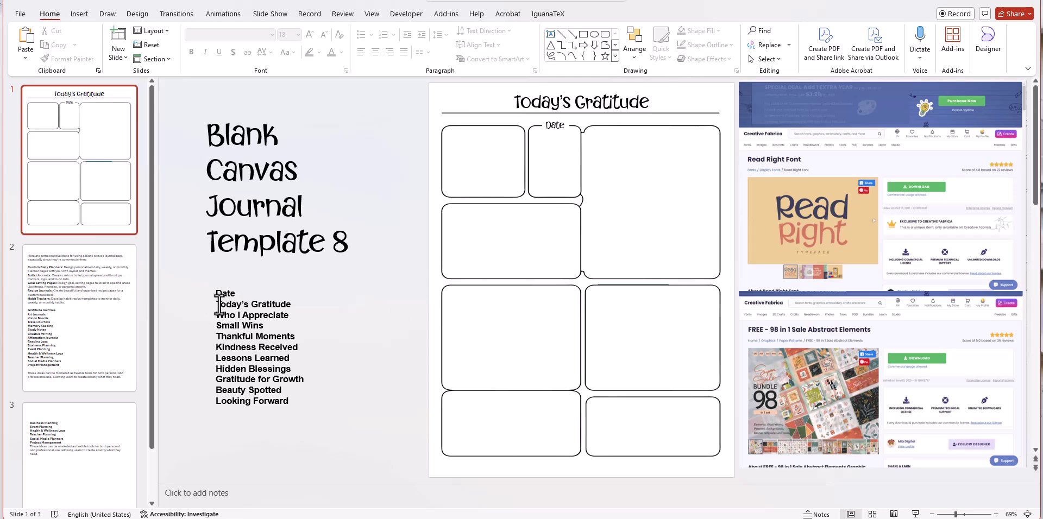
# Step: Paste another 'Today's Gratitude' label over the large right box in Read Right font
pyautogui.moveTo(219, 304); pyautogui.dragTo(289, 304)
pyautogui.rightClick(286, 306)
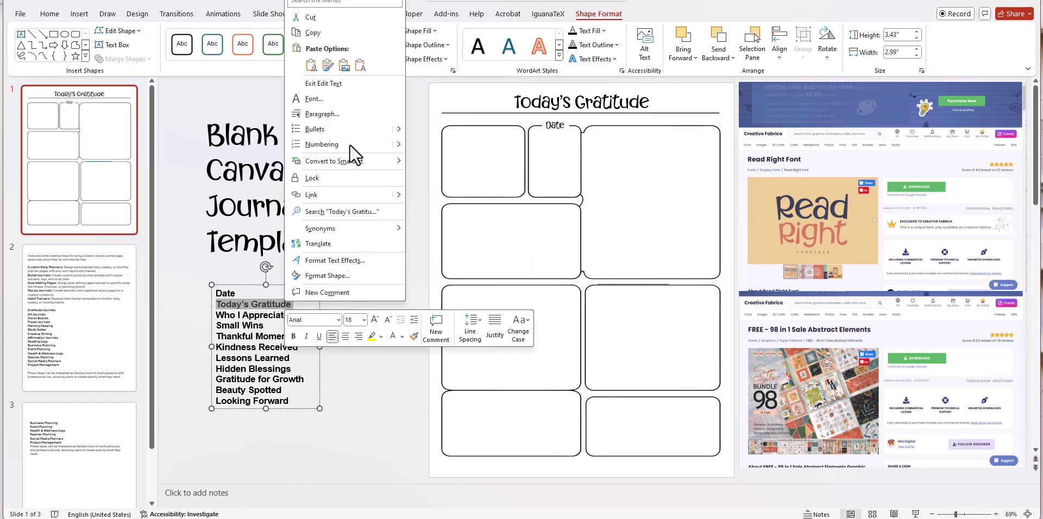
pyautogui.click(340, 33)
pyautogui.rightClick(361, 353)
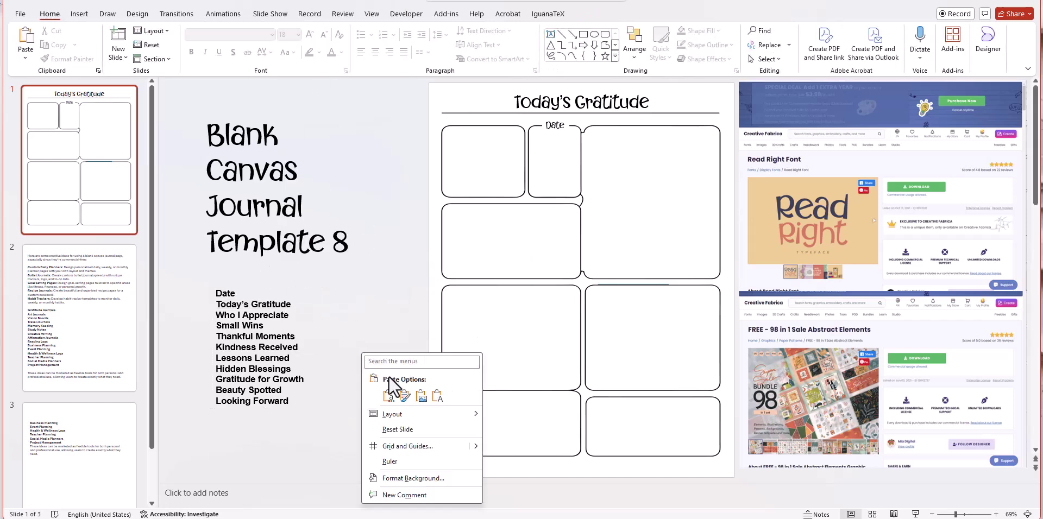
pyautogui.click(388, 397)
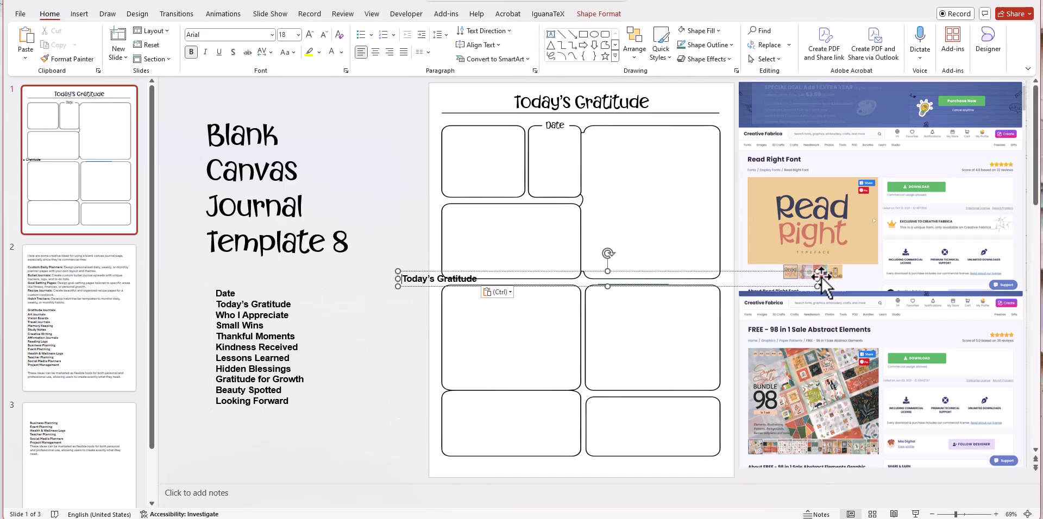
pyautogui.moveTo(820, 276); pyautogui.dragTo(670, 129)
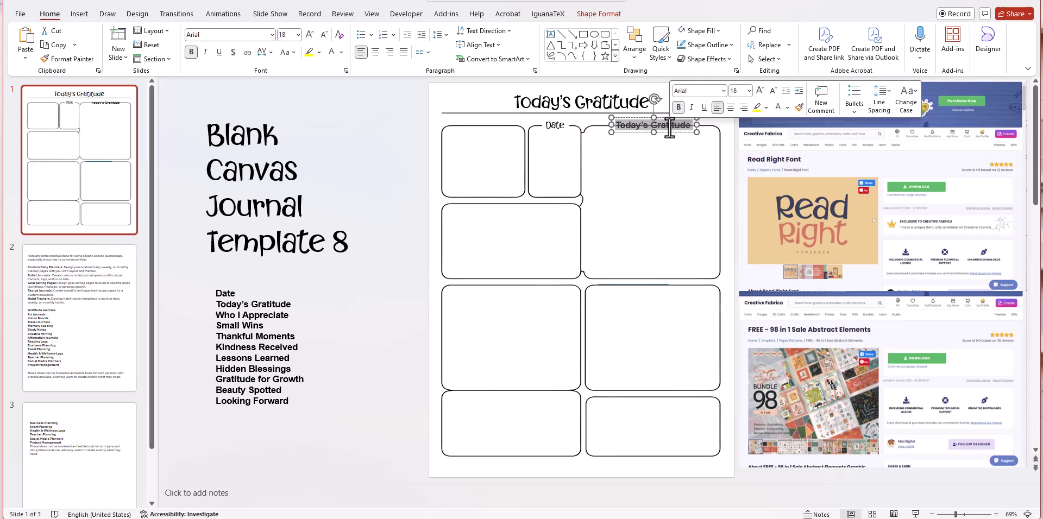
pyautogui.click(272, 34)
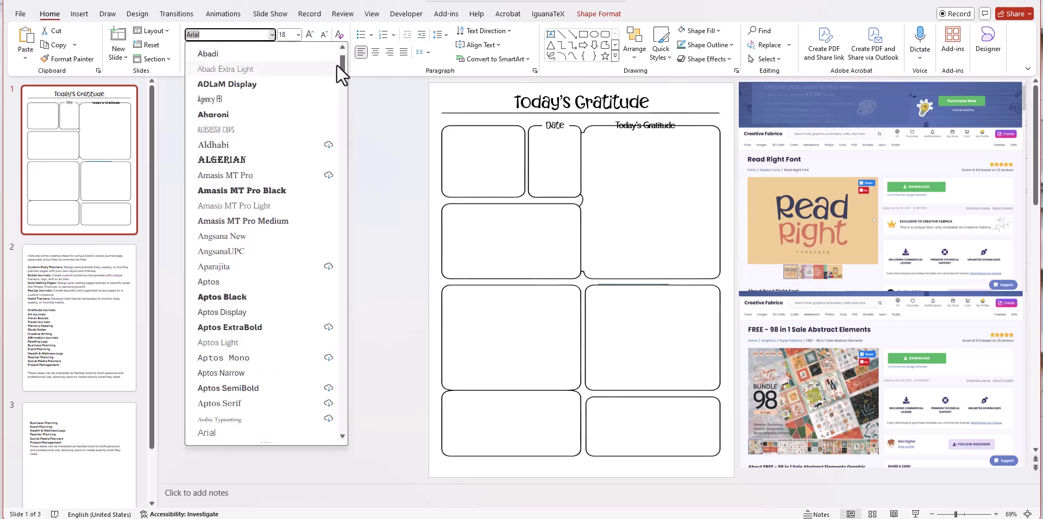
pyautogui.moveTo(337, 64); pyautogui.dragTo(346, 39)
pyautogui.click(259, 112)
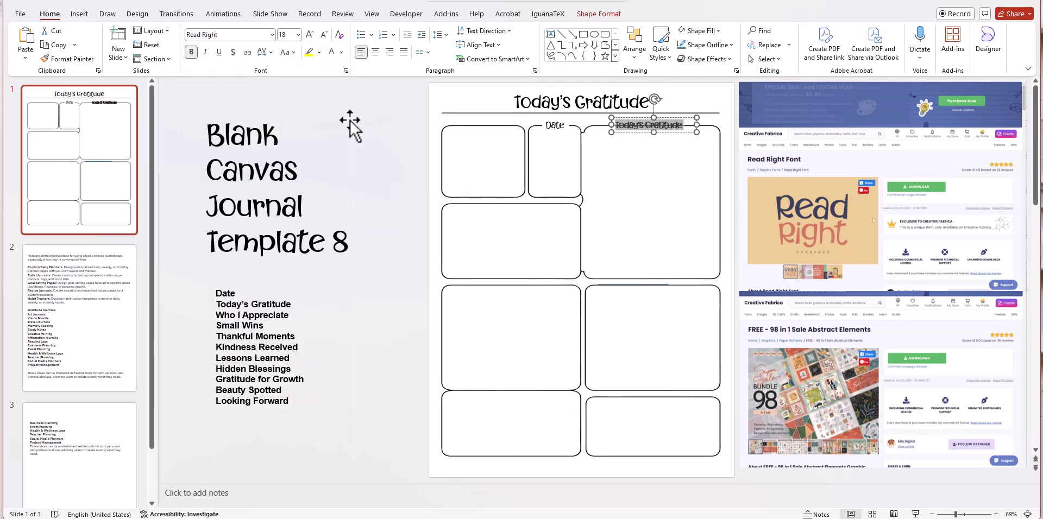
pyautogui.click(615, 12)
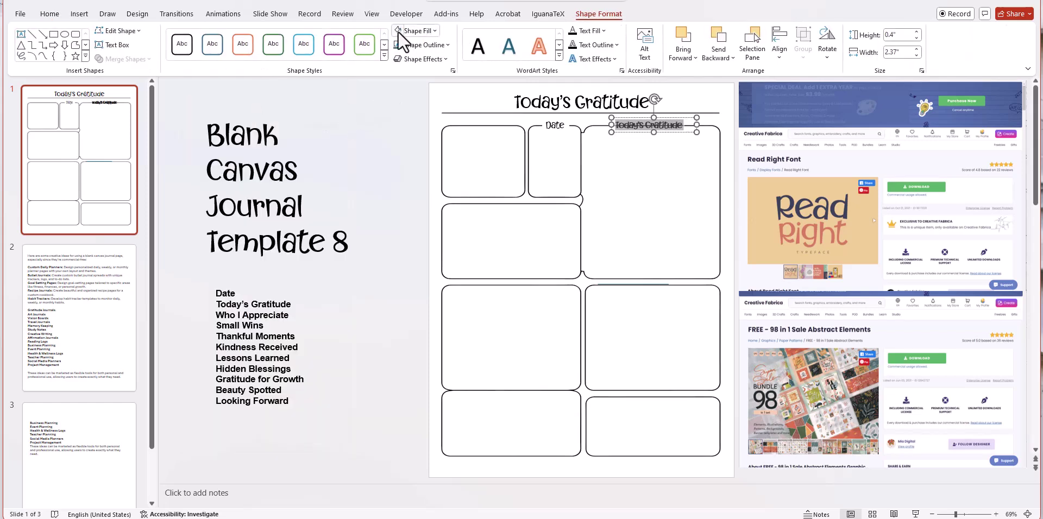
pyautogui.click(391, 152)
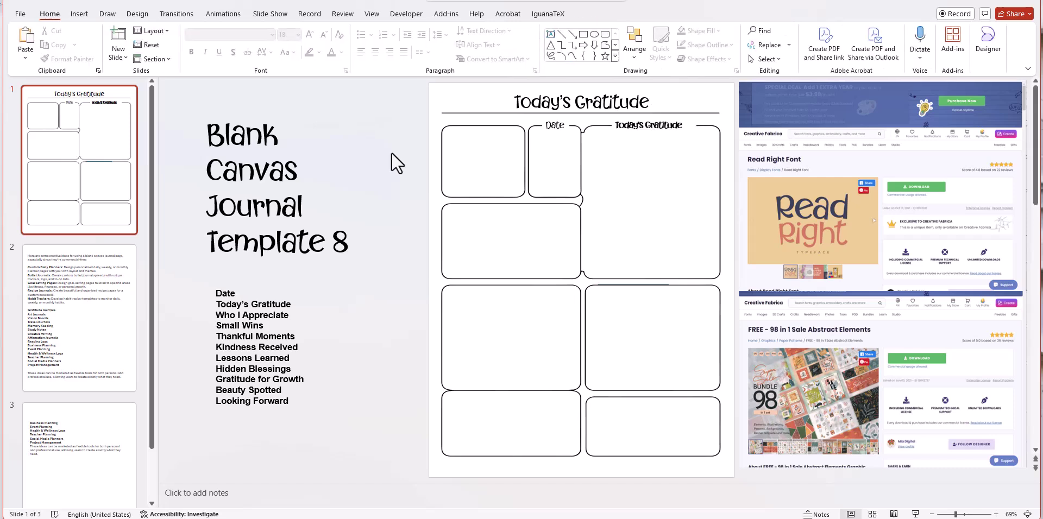
# Step: Make the Today's Gratitude label non-bold black text with a white shape fill
pyautogui.doubleClick(630, 125)
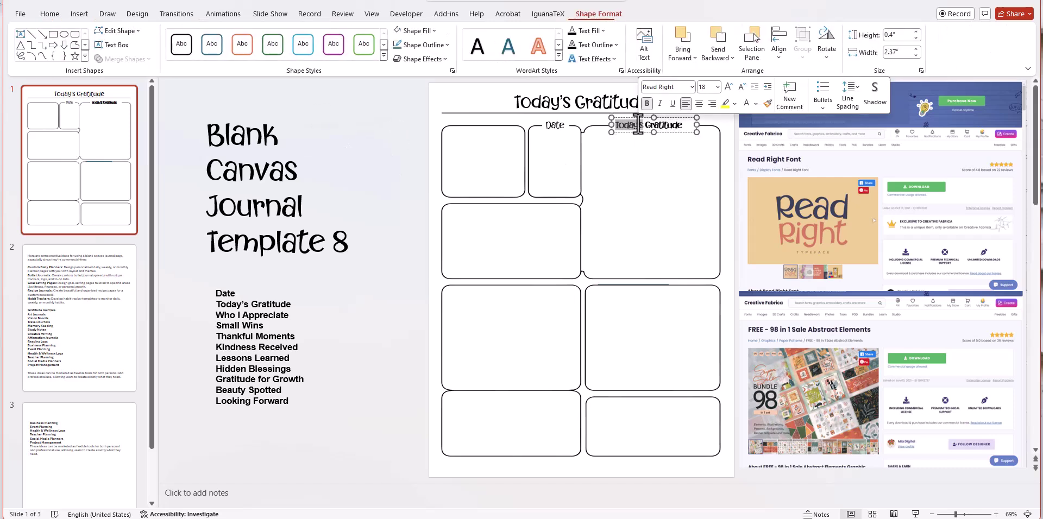
pyautogui.click(633, 125)
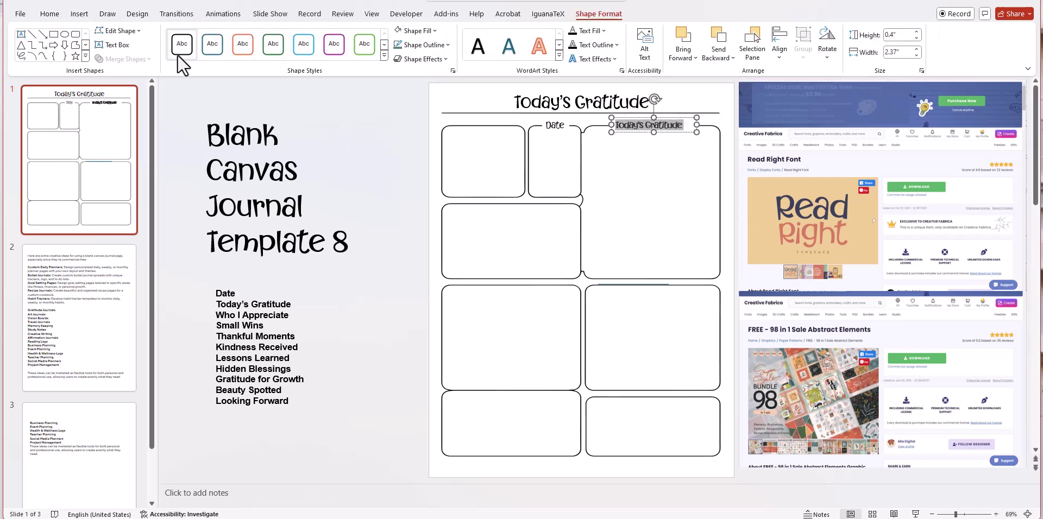
pyautogui.click(49, 13)
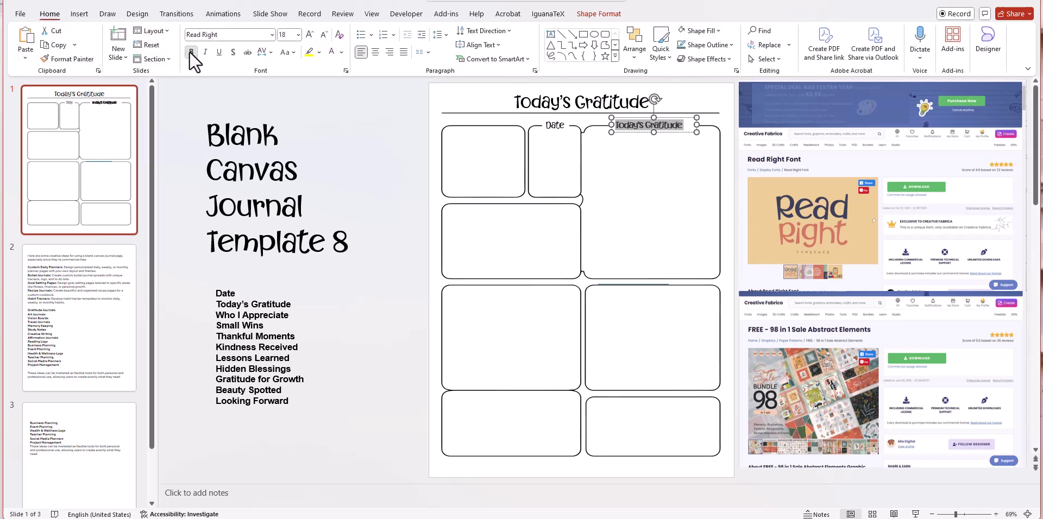
pyautogui.click(191, 51)
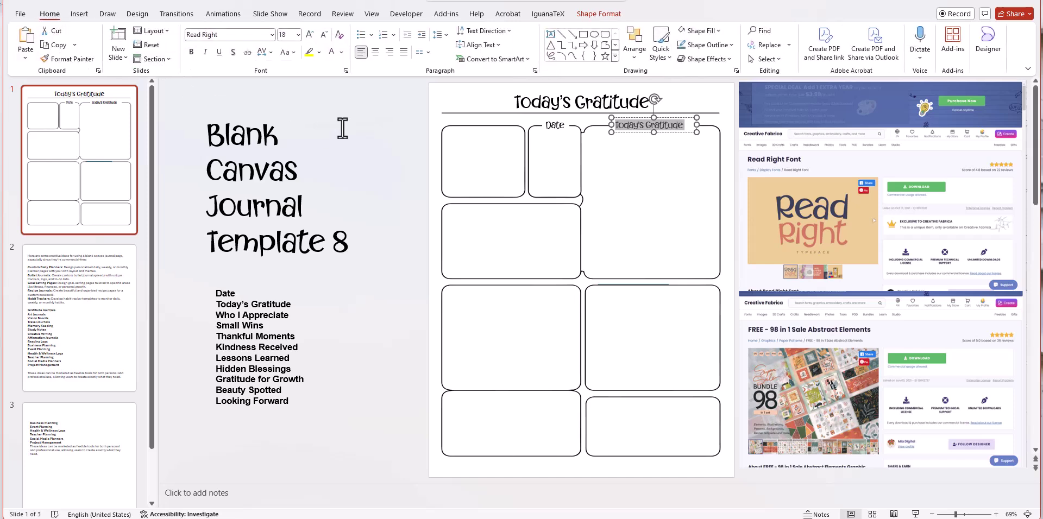
pyautogui.click(339, 53)
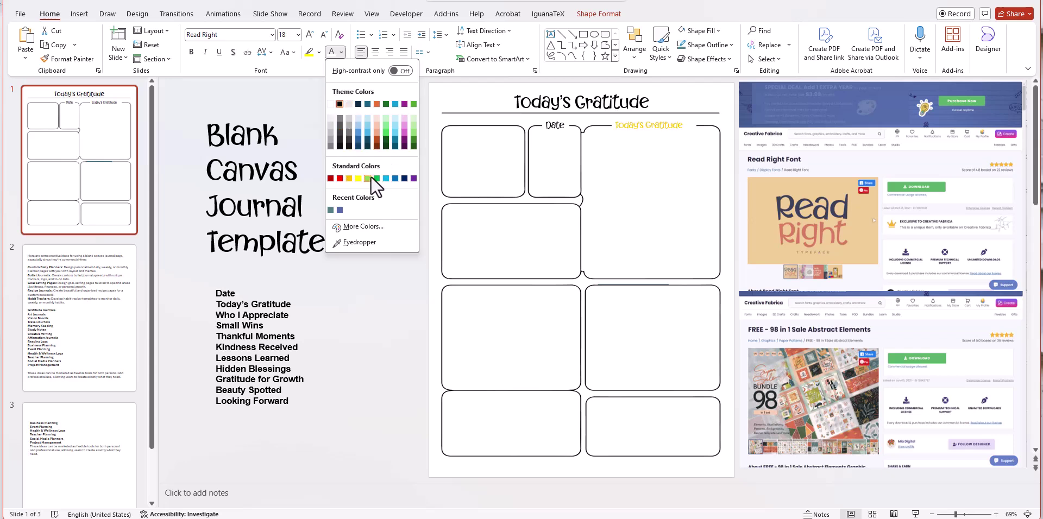
pyautogui.click(340, 104)
pyautogui.click(299, 94)
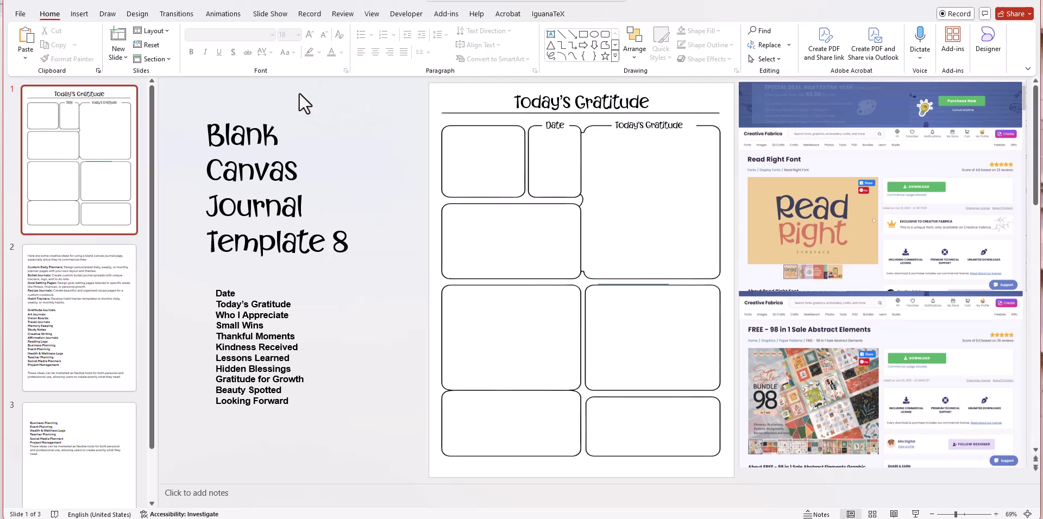
pyautogui.click(646, 131)
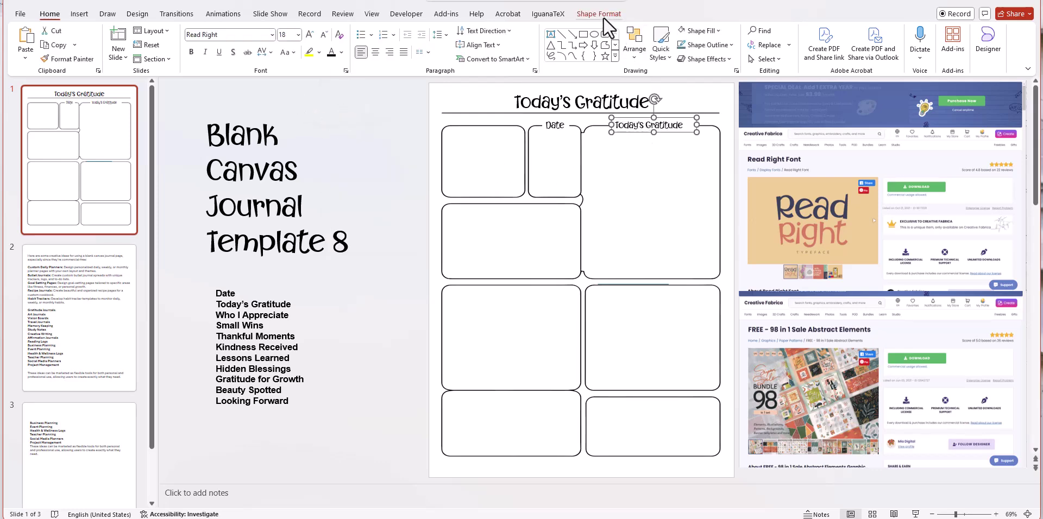
pyautogui.click(600, 14)
pyautogui.click(416, 31)
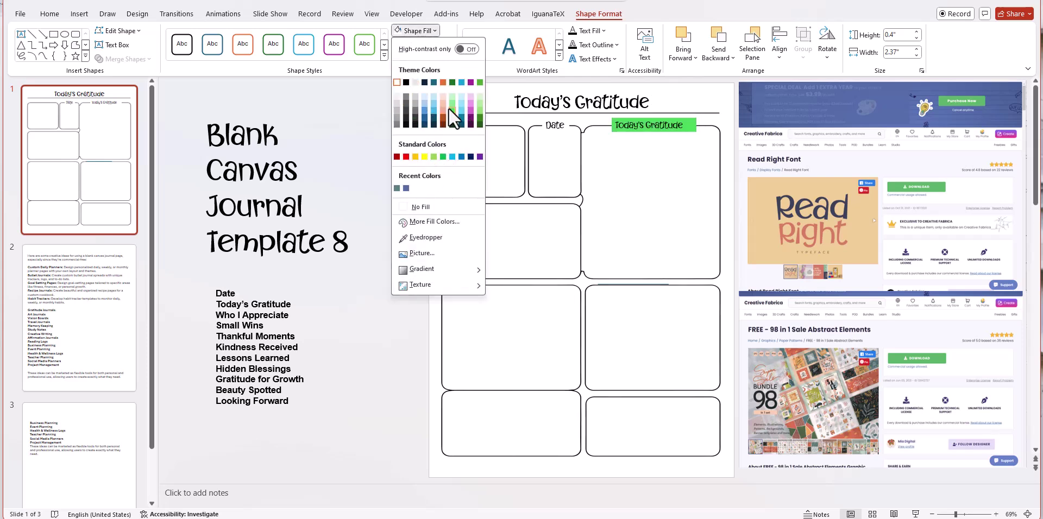
pyautogui.click(395, 82)
pyautogui.click(330, 116)
pyautogui.click(302, 299)
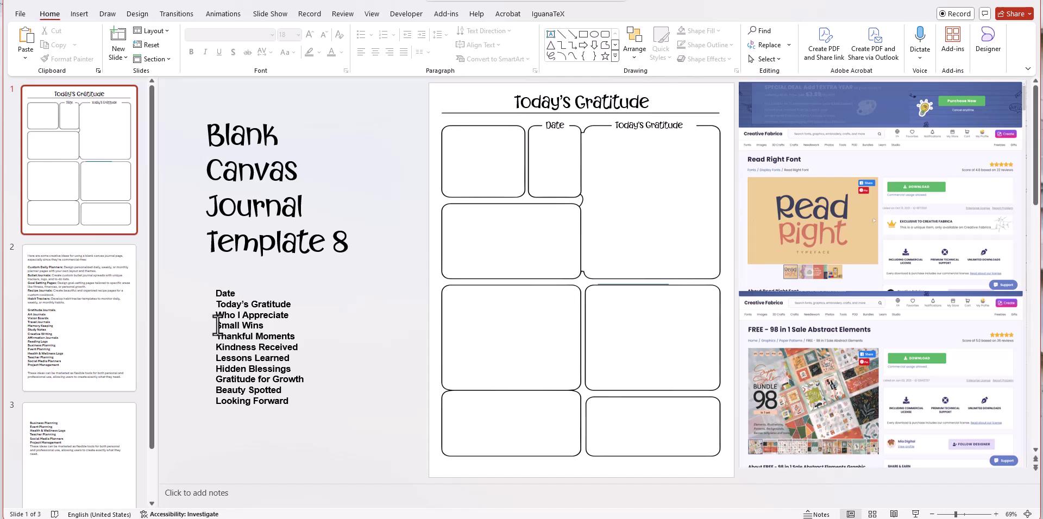
# Step: Paste a copy of 'Small Wins' from the list and narrow it over the top-left box
pyautogui.moveTo(217, 325); pyautogui.dragTo(263, 326)
pyautogui.hotkey('ctrl', 'c')
pyautogui.rightClick(258, 327)
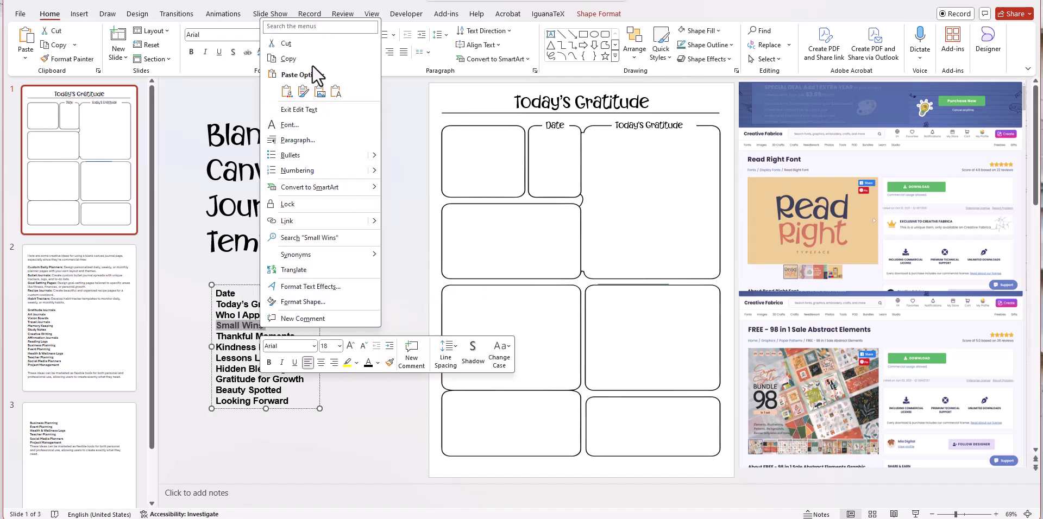
pyautogui.press('Escape')
pyautogui.rightClick(401, 171)
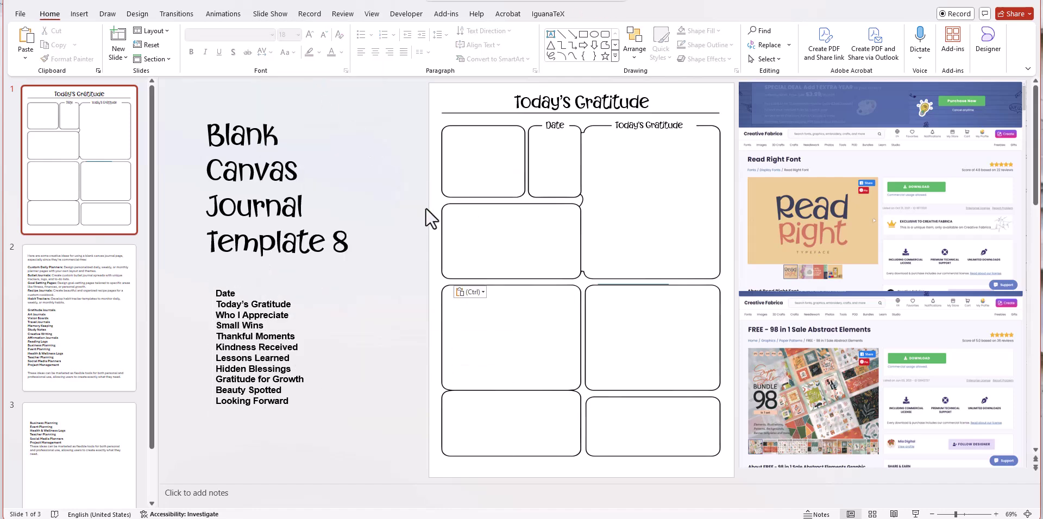
pyautogui.hotkey('ctrl', 'v')
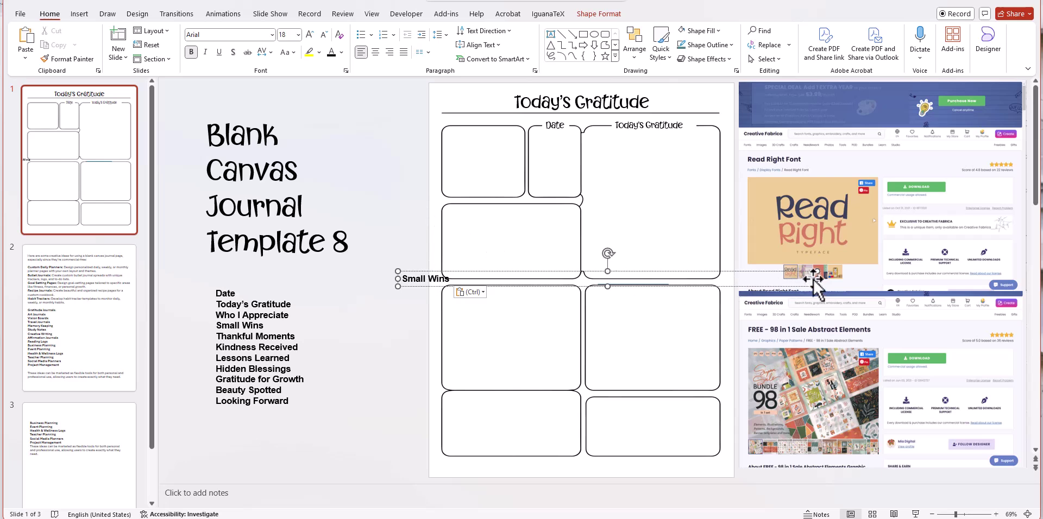
pyautogui.moveTo(815, 278); pyautogui.dragTo(493, 119)
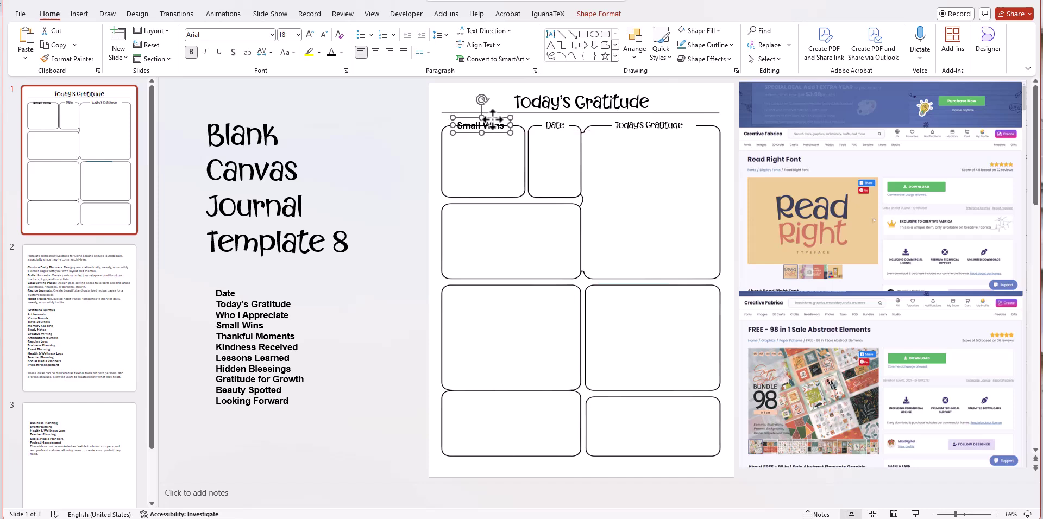
# Step: Set Small Wins to Read Right, not bold, and centre it in its box
pyautogui.click(272, 34)
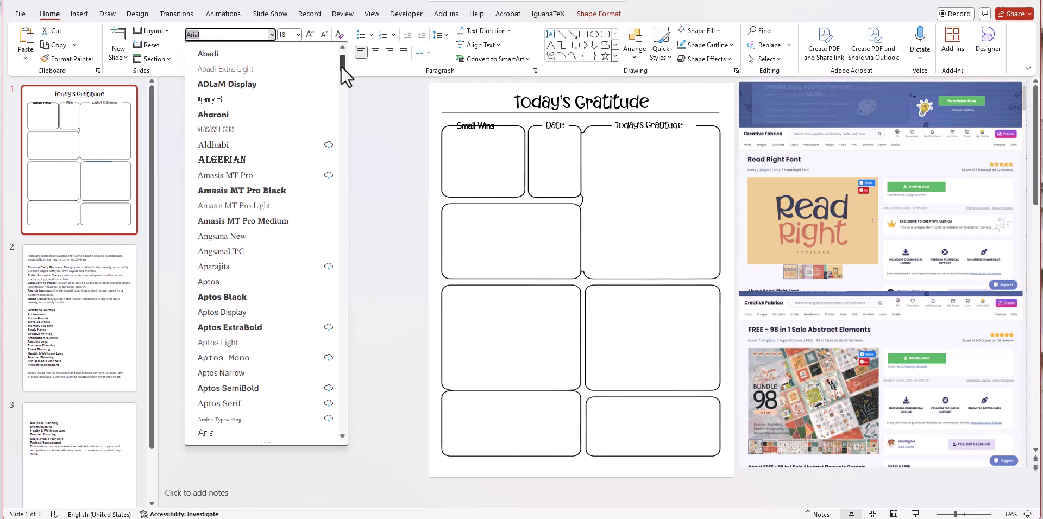
pyautogui.scroll(3, 341, 66)
pyautogui.click(242, 109)
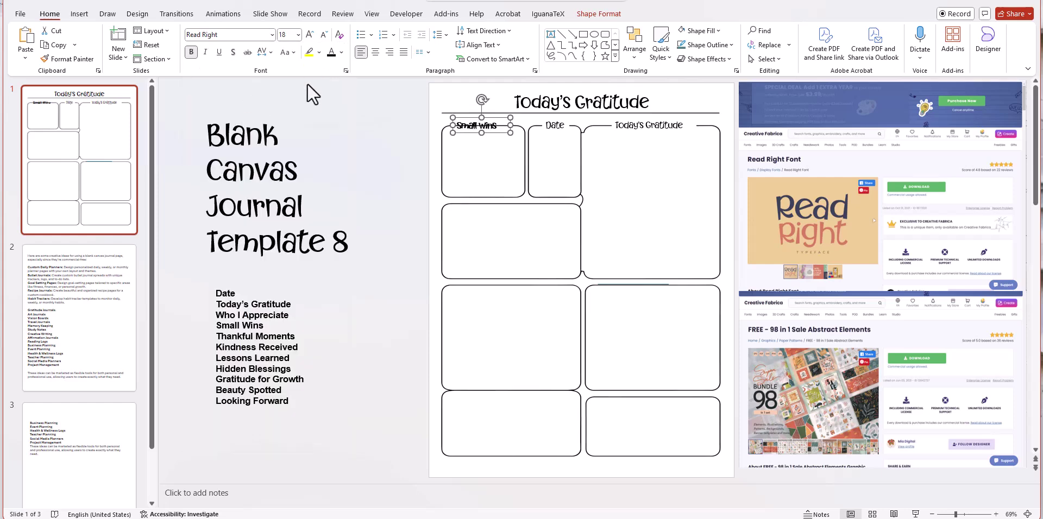
pyautogui.click(193, 50)
pyautogui.moveTo(510, 125); pyautogui.dragTo(507, 125)
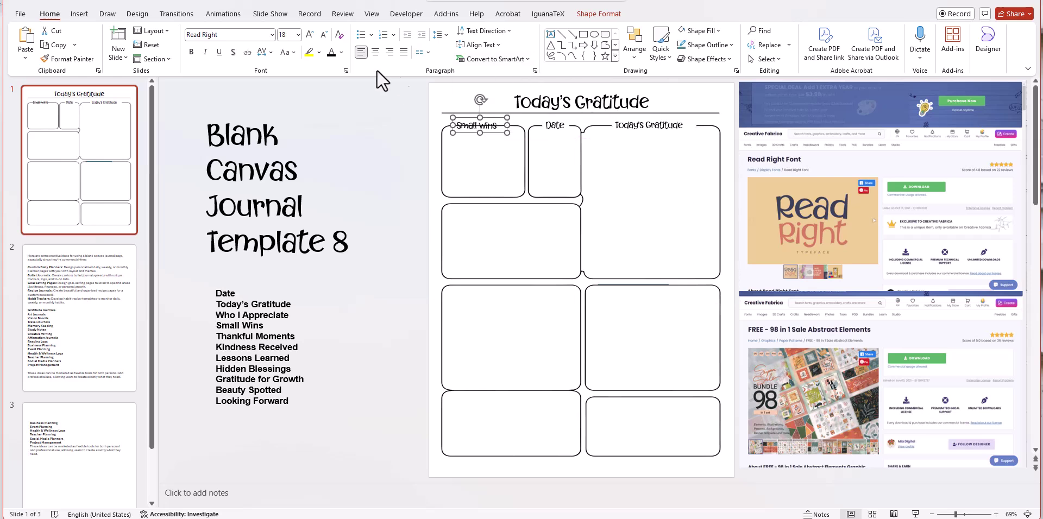
pyautogui.click(374, 52)
# Step: Centre the Today's Gratitude and Date labels on their boxes
pyautogui.click(658, 125)
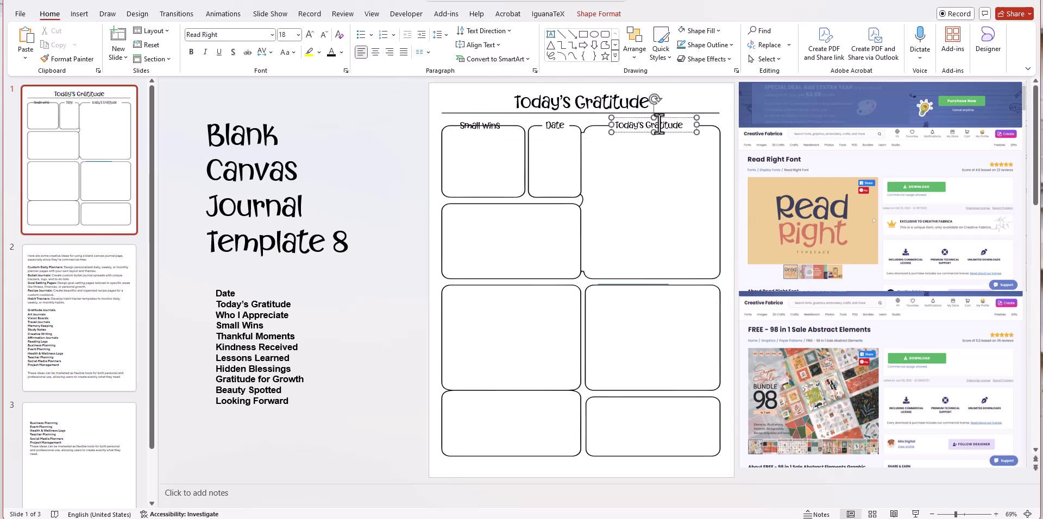
pyautogui.click(376, 52)
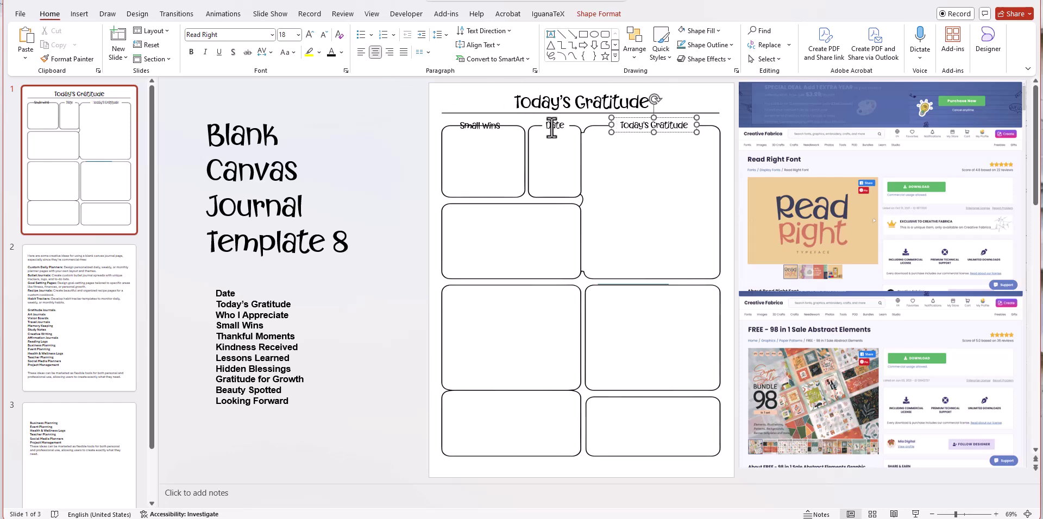
pyautogui.click(550, 126)
pyautogui.click(375, 52)
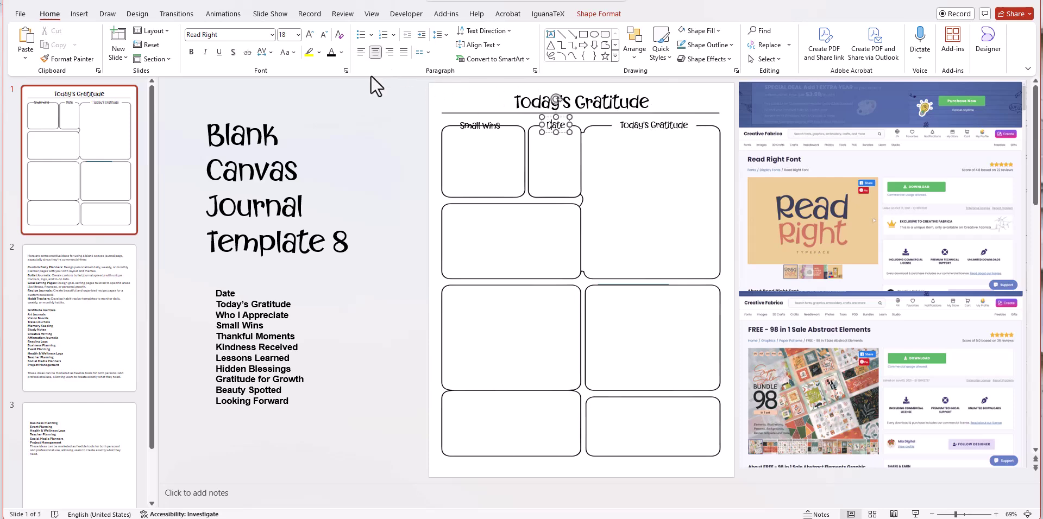
pyautogui.click(478, 125)
pyautogui.click(608, 17)
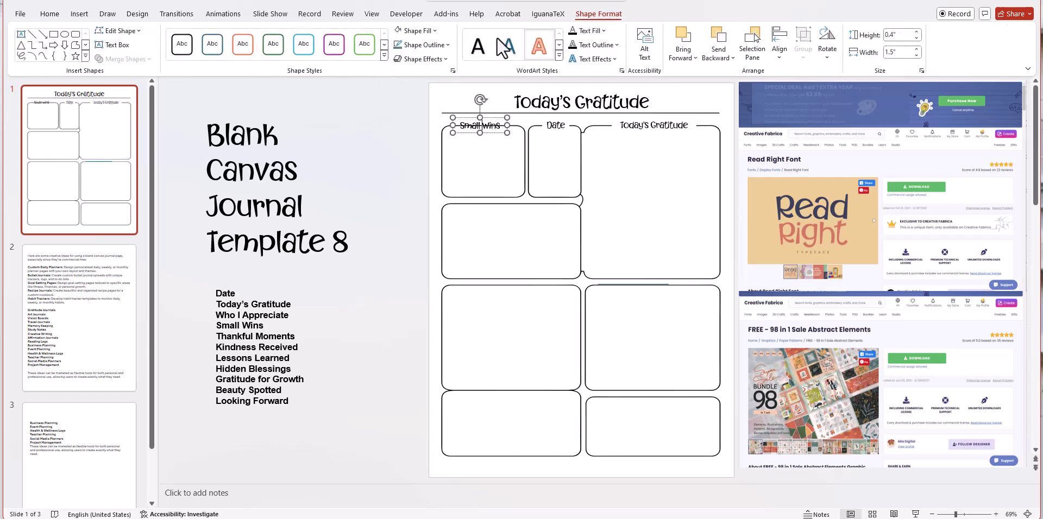
pyautogui.click(400, 147)
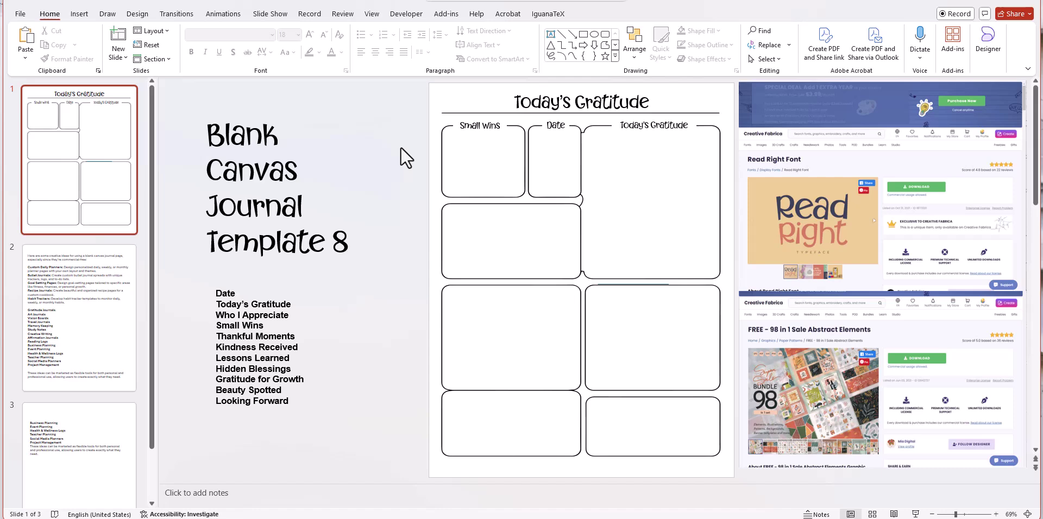
# Step: Switch to Slide Master view and bring up the '98 in 1 - hand drawn sale elements bundle' folder
pyautogui.click(372, 14)
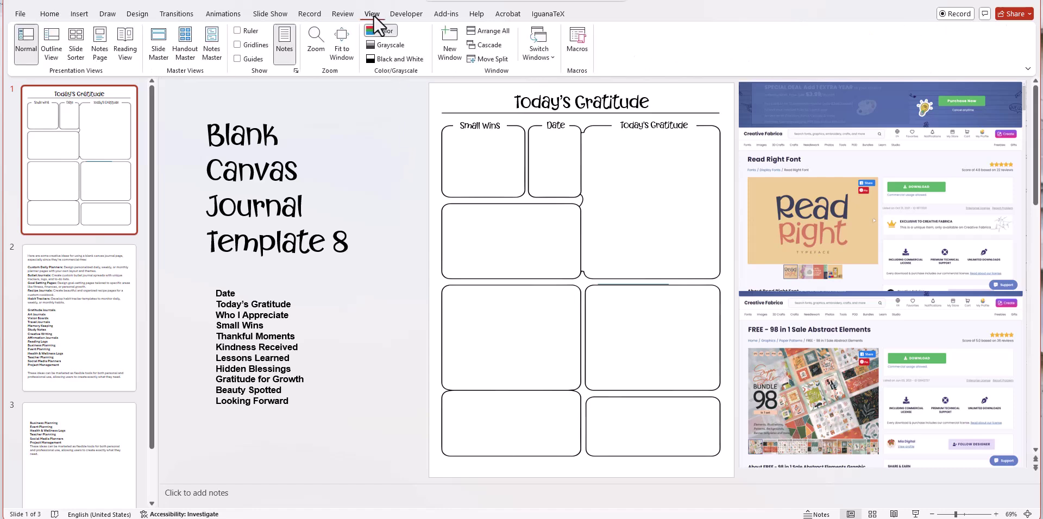
pyautogui.click(160, 35)
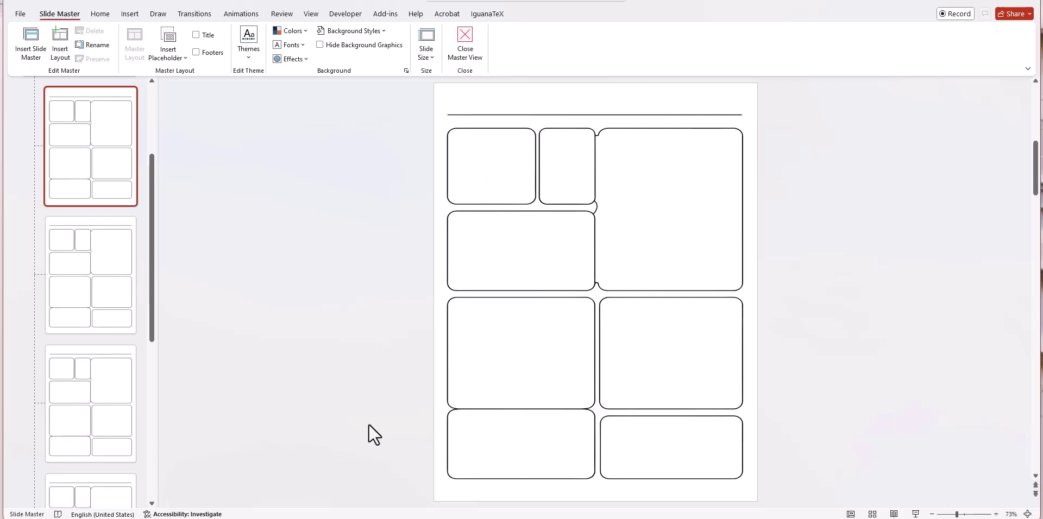
pyautogui.hotkey('alt', 'Tab')
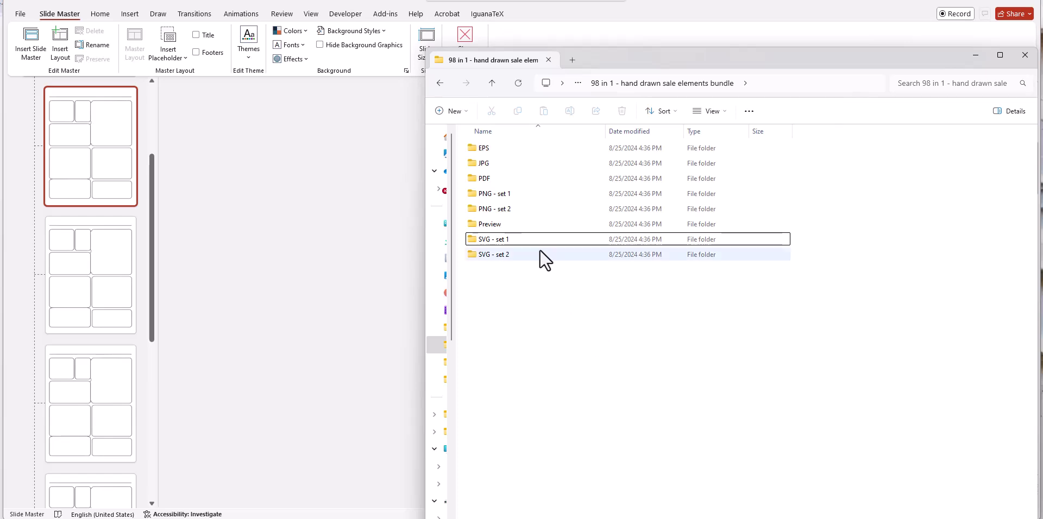
# Step: Open the JPG folder and scroll to Repeat pattern background 3
pyautogui.click(485, 162)
pyautogui.doubleClick(485, 162)
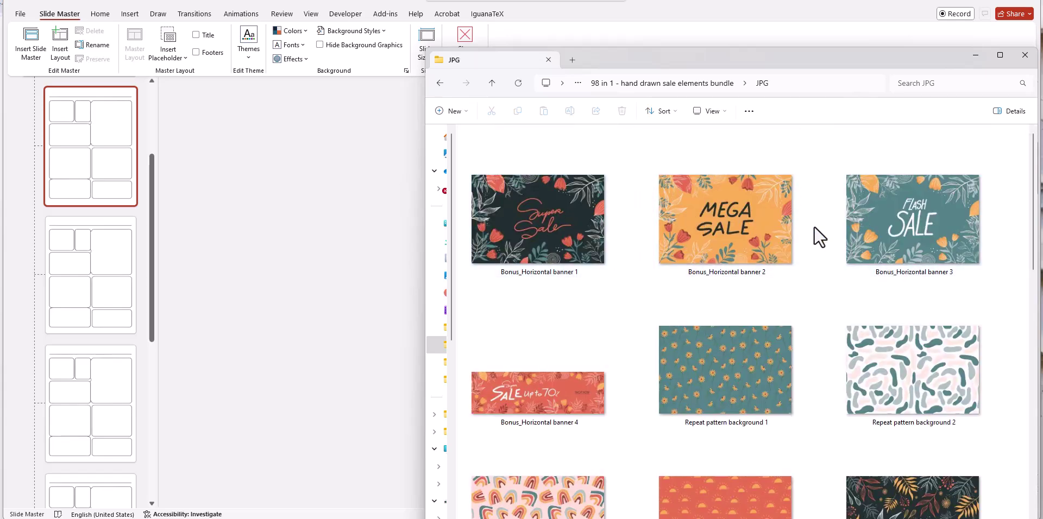
pyautogui.scroll(-1, 821, 230)
pyautogui.scroll(-5, 820, 229)
pyautogui.scroll(2, 820, 228)
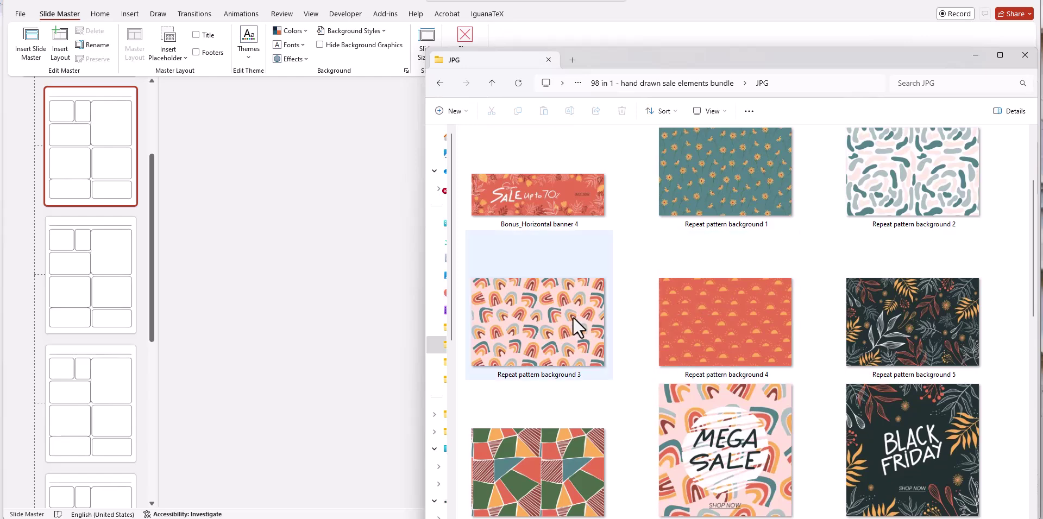
# Step: Drop Repeat pattern background 3 onto the master slide and place it at the top
pyautogui.moveTo(577, 329); pyautogui.dragTo(269, 213)
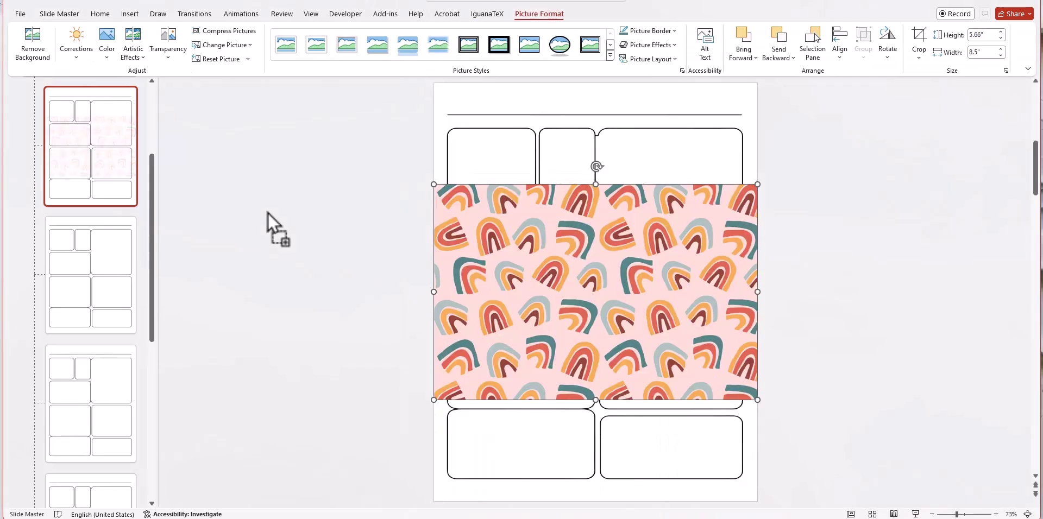
pyautogui.moveTo(529, 252); pyautogui.dragTo(526, 152)
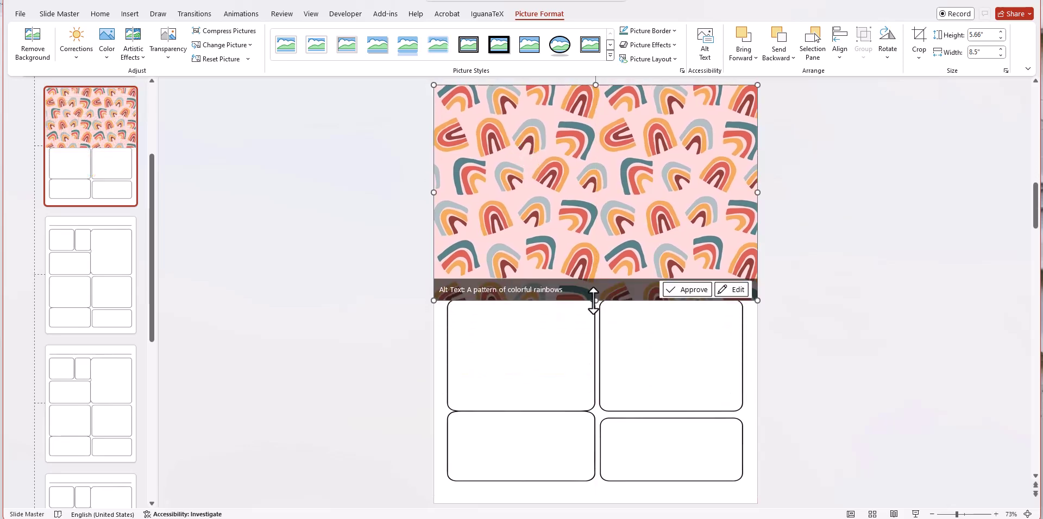
pyautogui.moveTo(593, 301); pyautogui.dragTo(581, 498)
pyautogui.click(880, 328)
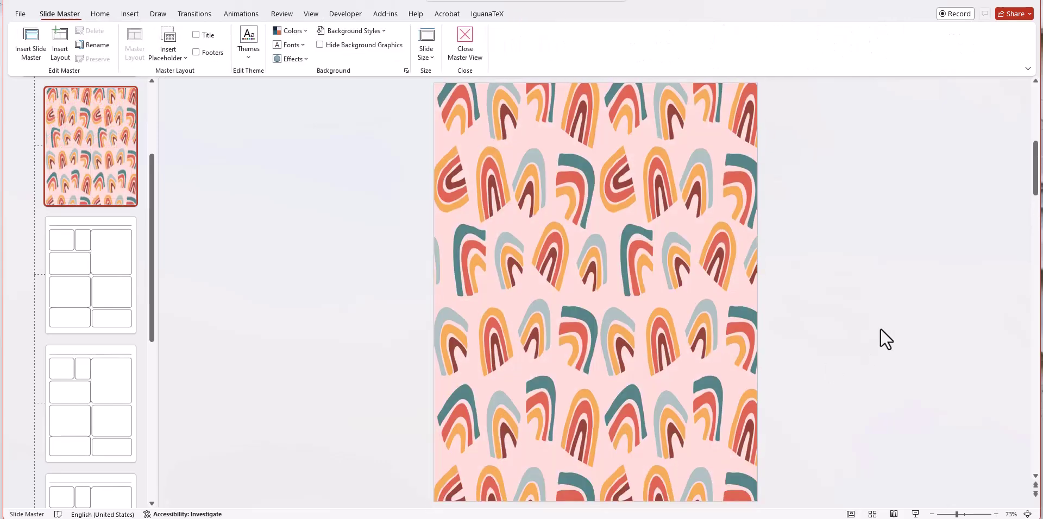
pyautogui.click(112, 4)
# Step: Paste two more copies of the pattern, stacking them down to the slide bottom
pyautogui.rightClick(606, 241)
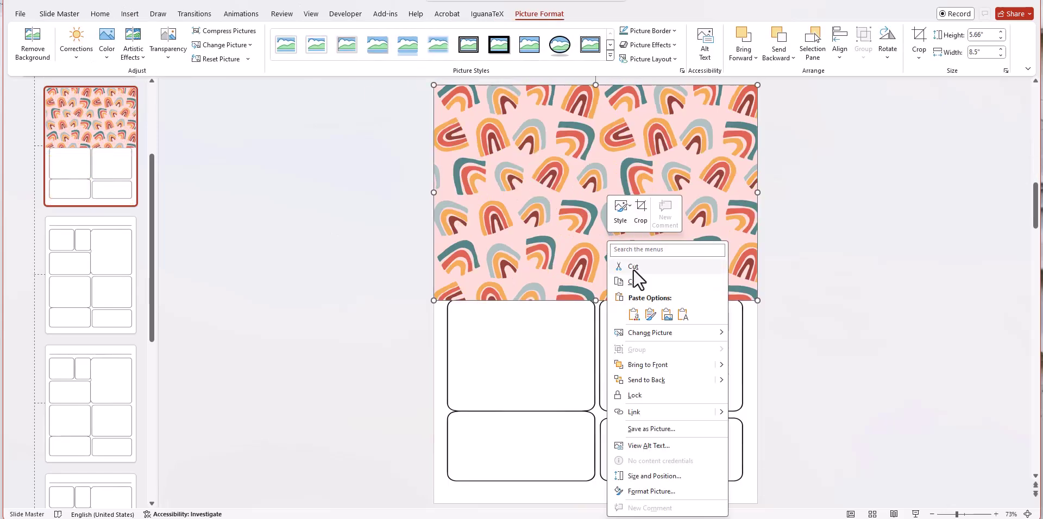
pyautogui.click(633, 279)
pyautogui.rightClick(837, 197)
pyautogui.click(867, 238)
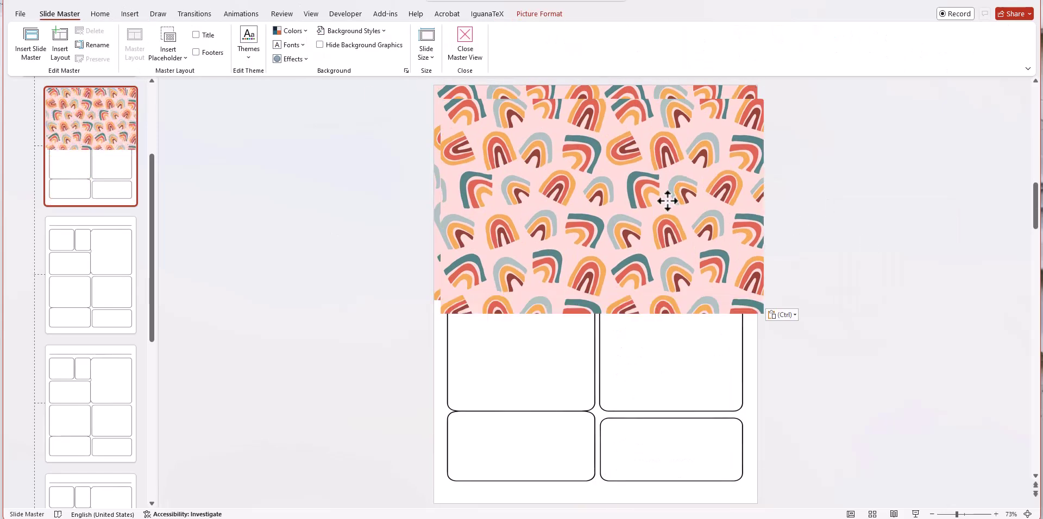
pyautogui.moveTo(666, 203); pyautogui.dragTo(705, 314)
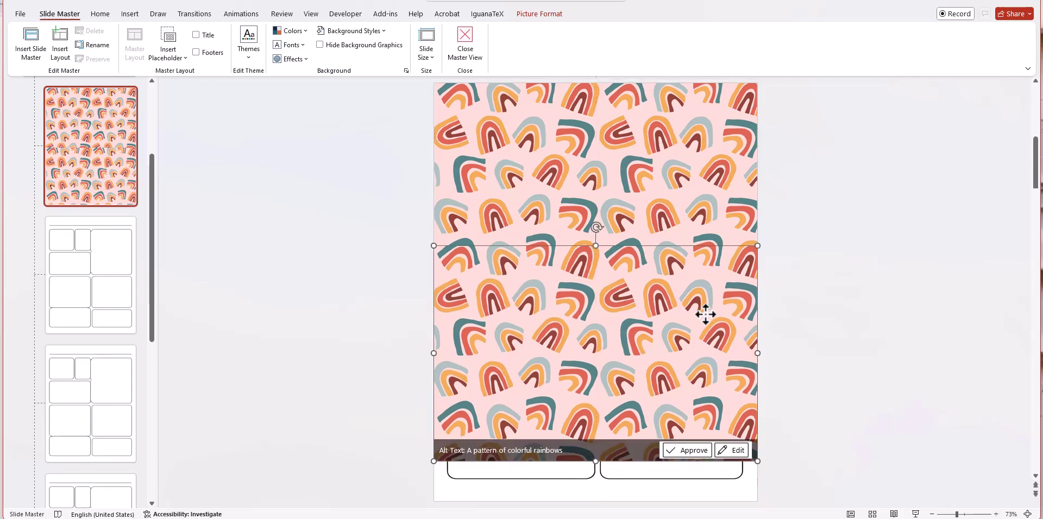
pyautogui.click(777, 353)
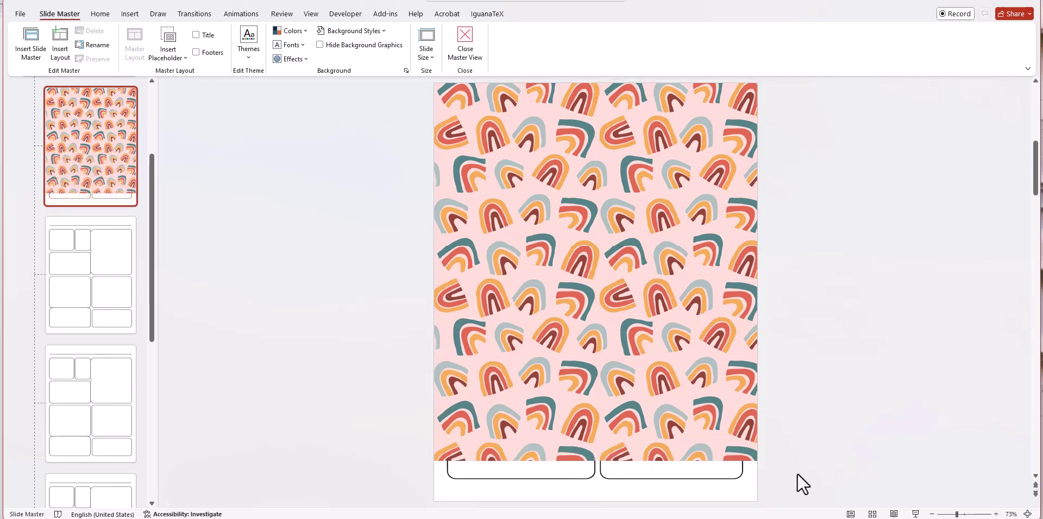
pyautogui.rightClick(829, 121)
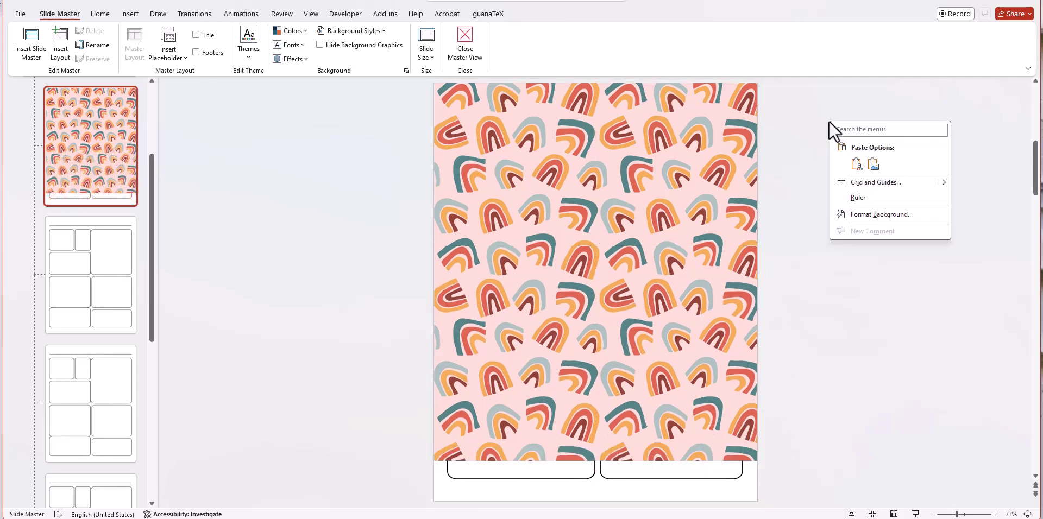
pyautogui.click(857, 156)
pyautogui.moveTo(687, 185); pyautogui.dragTo(654, 469)
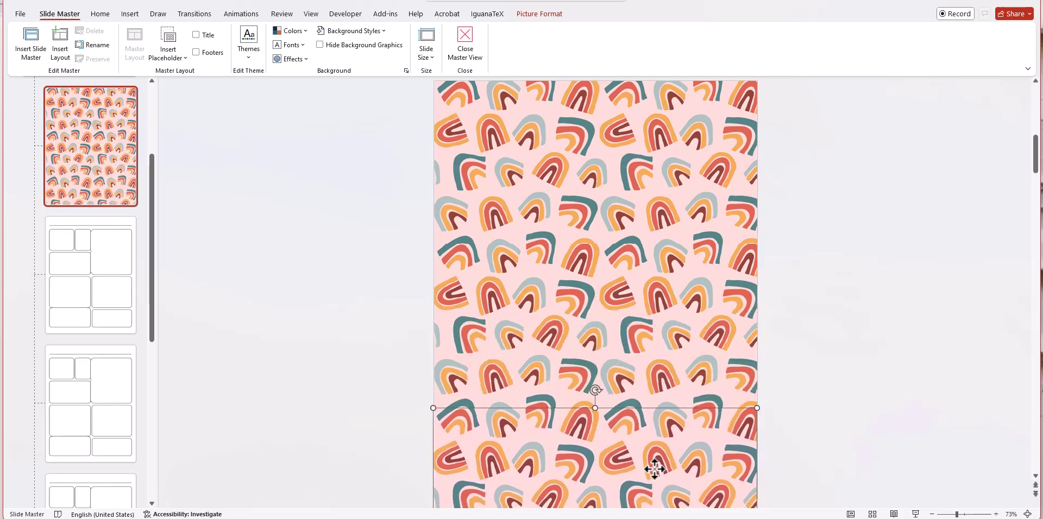
# Step: Select all three stacked rainbow pattern pictures together
pyautogui.click(926, 363)
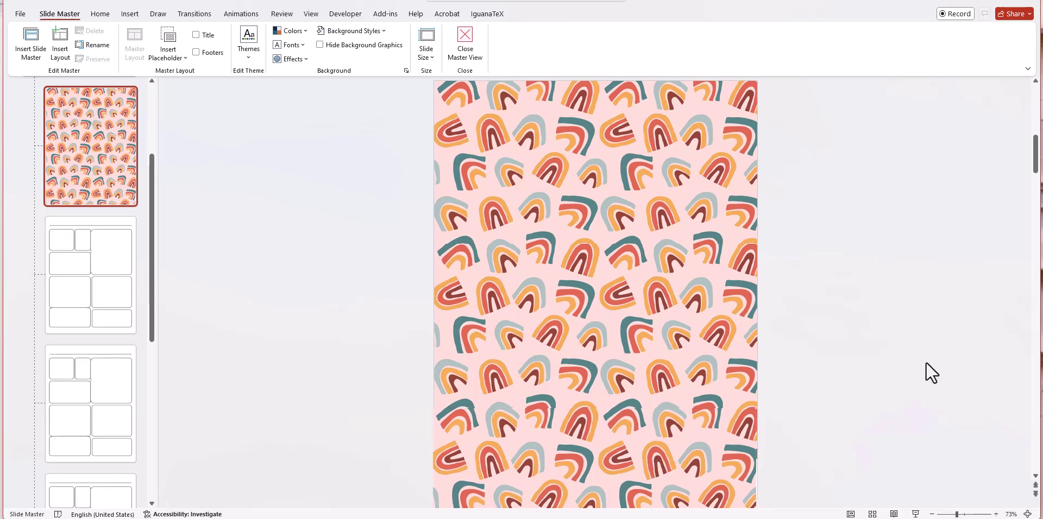
pyautogui.click(660, 470)
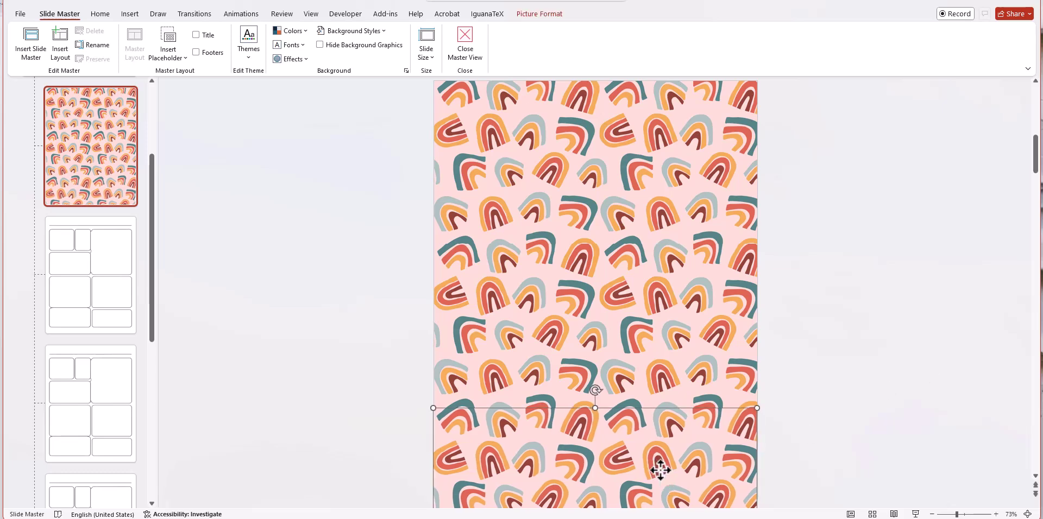
pyautogui.click(803, 425)
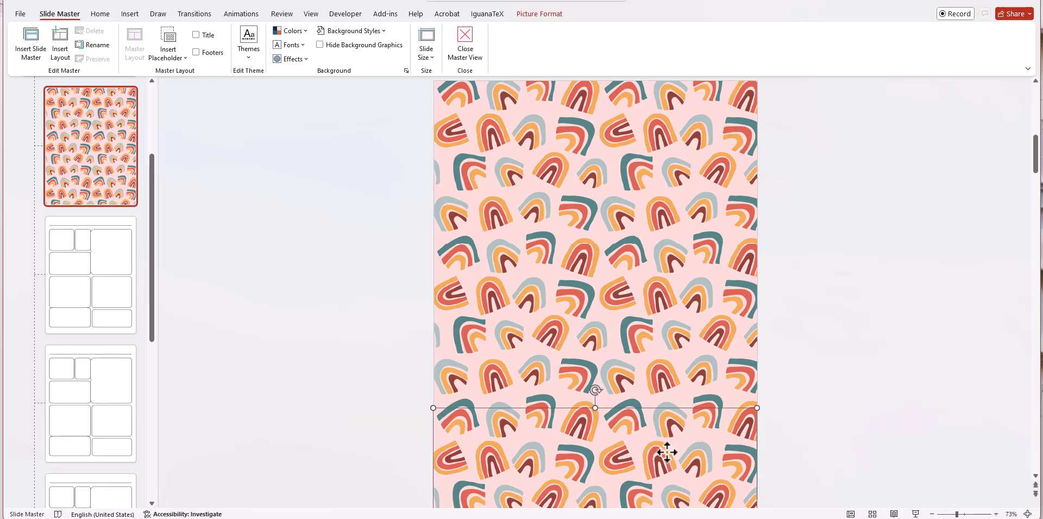
pyautogui.click(665, 451)
pyautogui.click(823, 405)
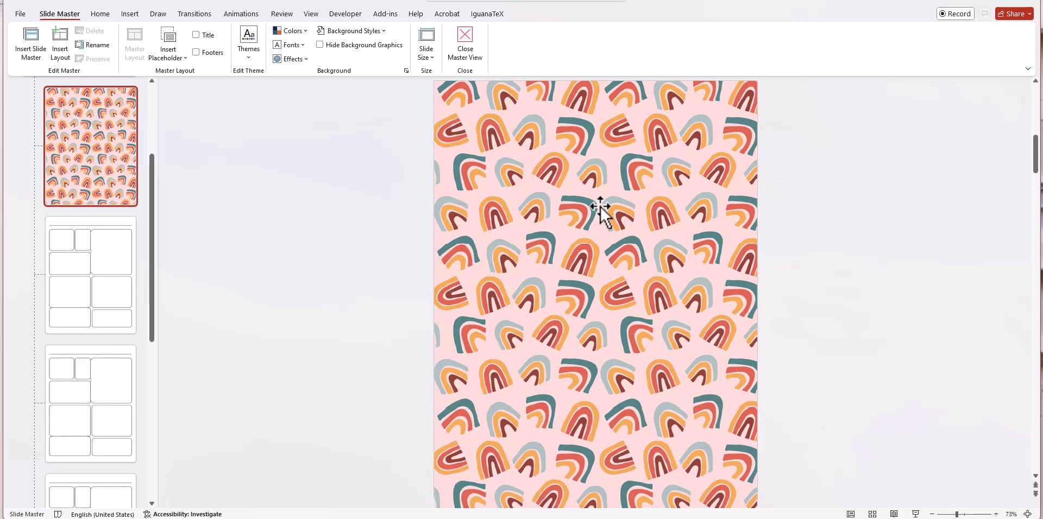
pyautogui.click(606, 160)
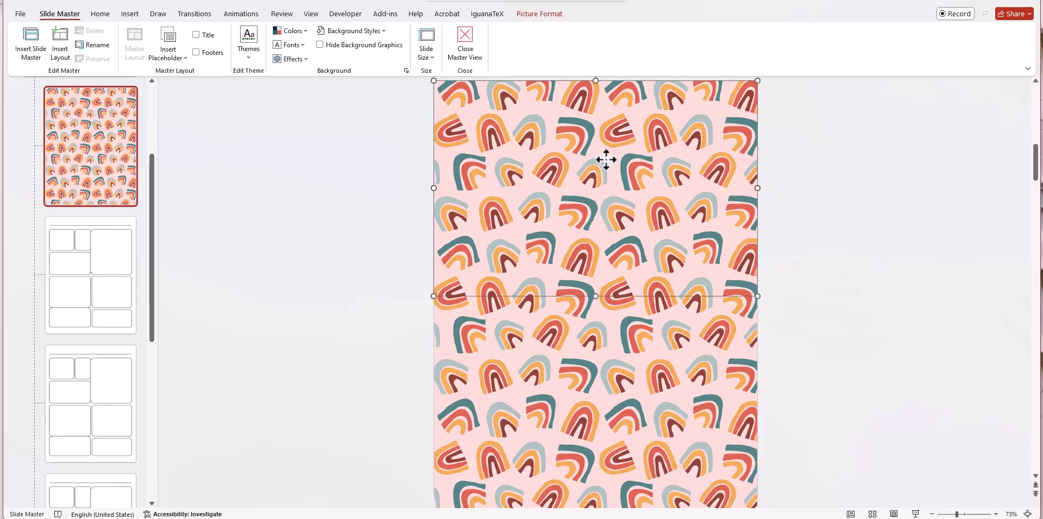
pyautogui.keyDown('shift'); pyautogui.click(607, 336); pyautogui.keyUp('shift')
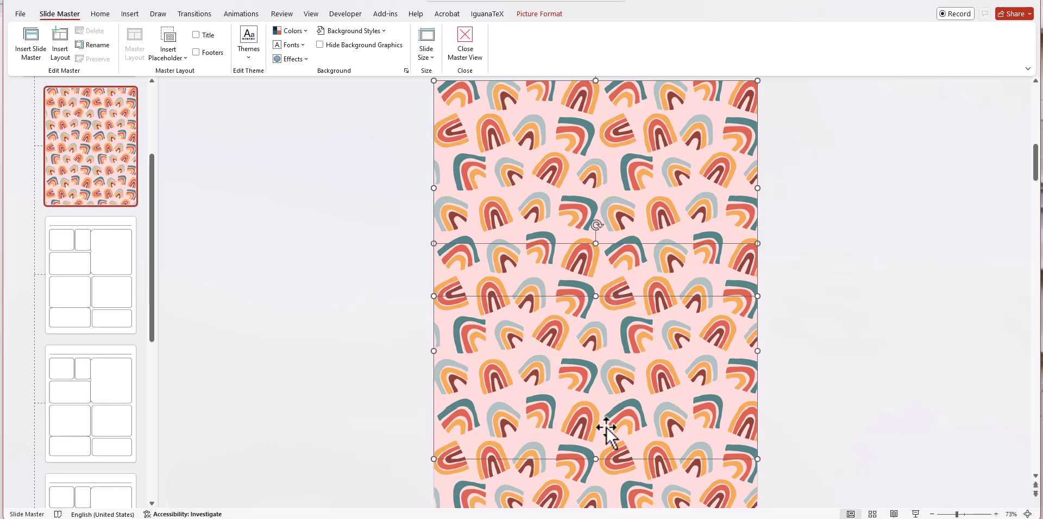
pyautogui.keyDown('shift'); pyautogui.click(600, 481); pyautogui.keyUp('shift')
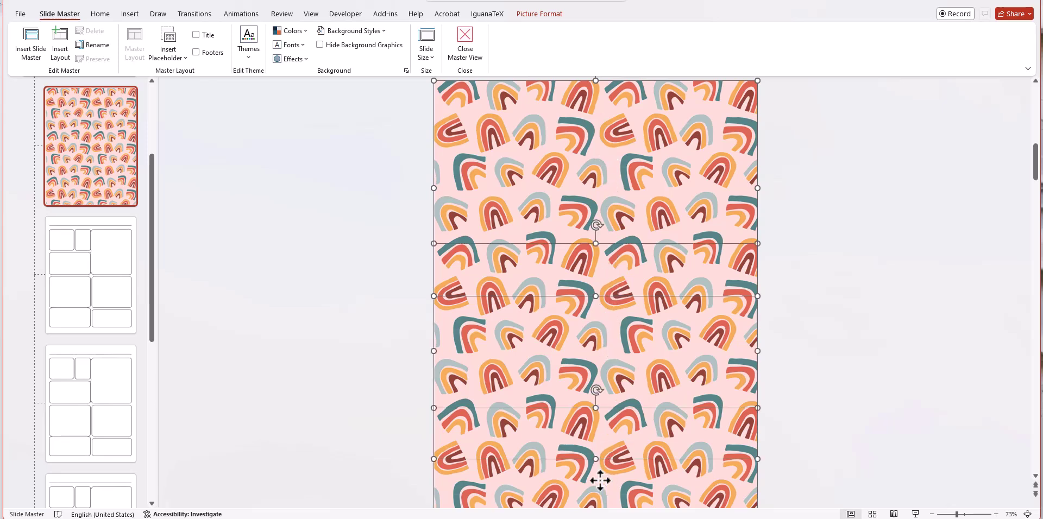
# Step: Cut and re-paste them as one picture, widened to both slide edges
pyautogui.rightClick(618, 351)
pyautogui.click(647, 133)
pyautogui.rightClick(810, 98)
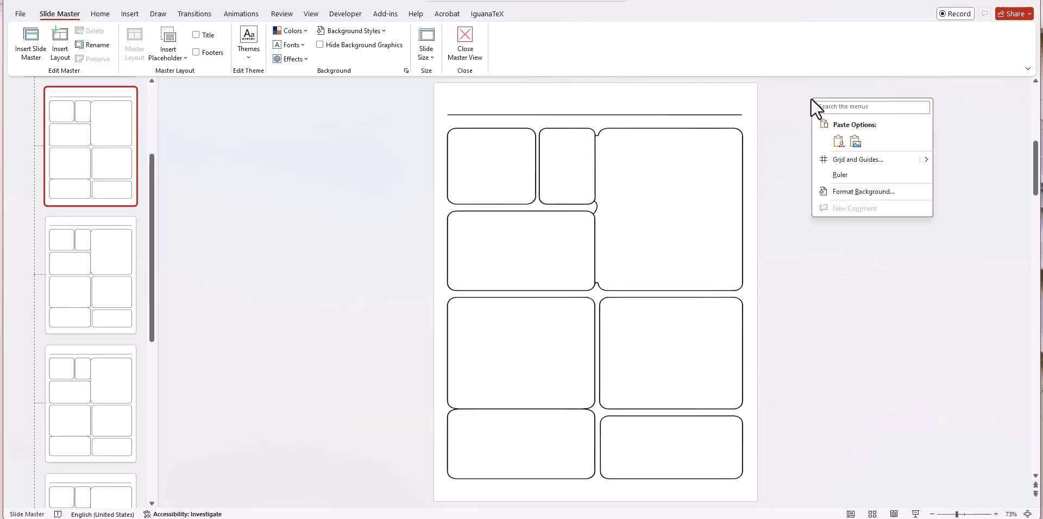
pyautogui.click(850, 142)
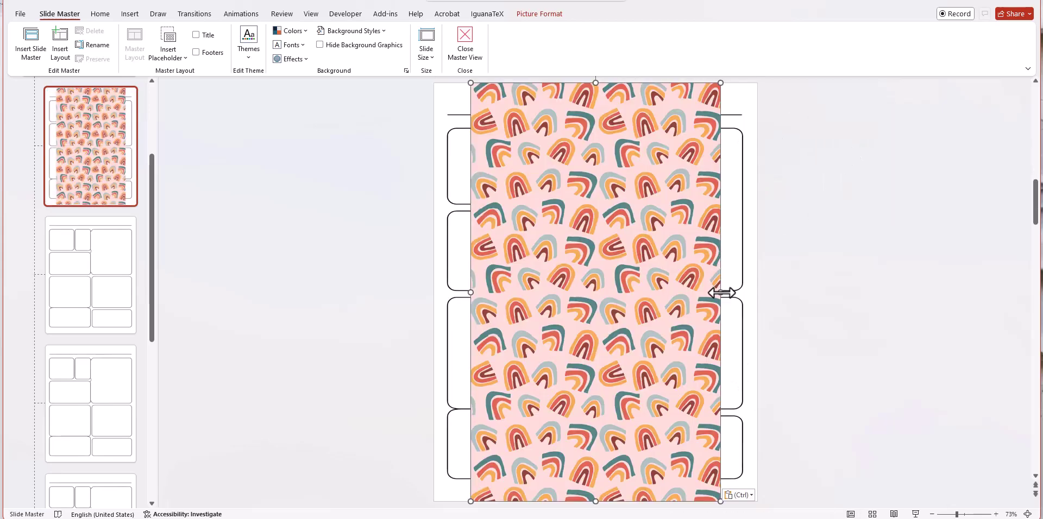
pyautogui.moveTo(720, 292); pyautogui.dragTo(757, 292)
pyautogui.moveTo(470, 292); pyautogui.dragTo(433, 292)
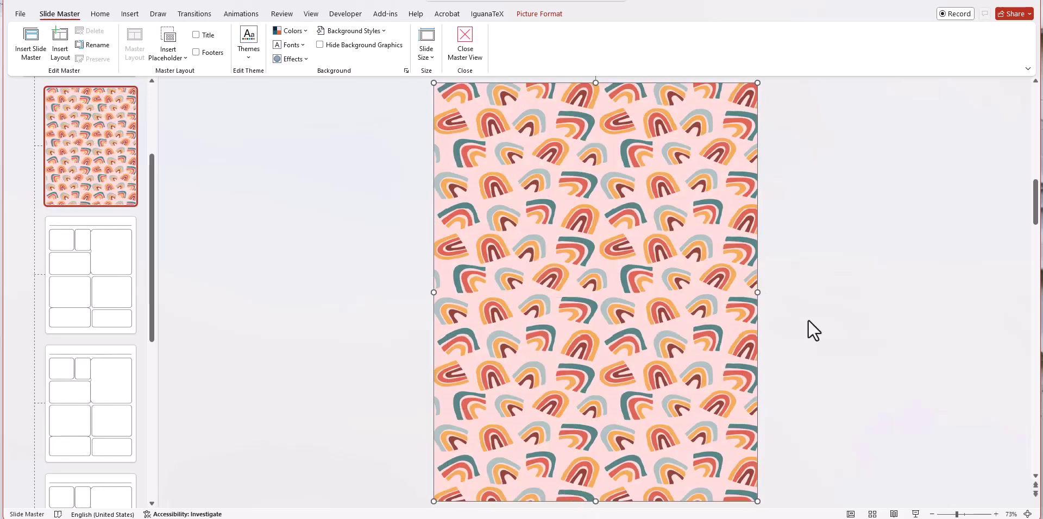
pyautogui.click(828, 302)
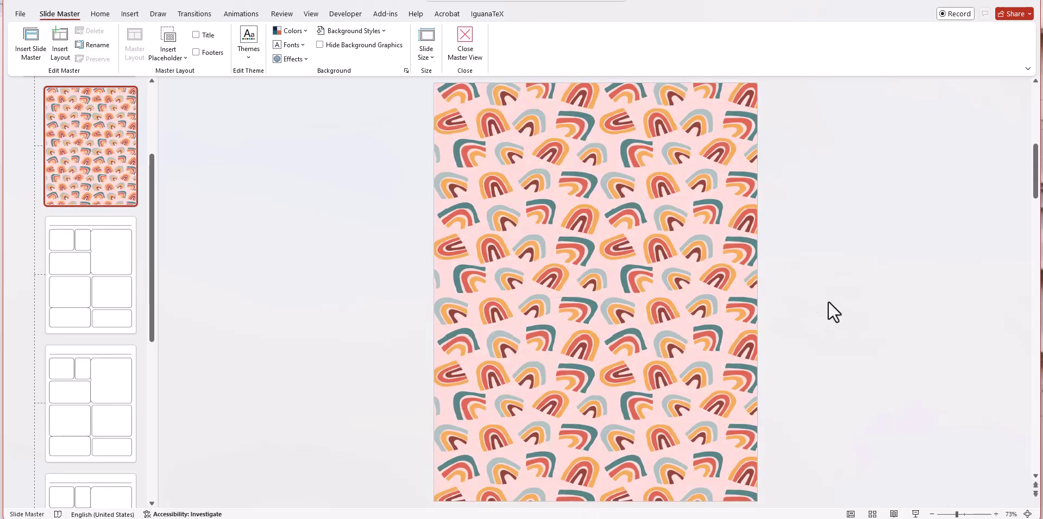
# Step: Send the full-page rainbow pattern to the back, behind the journal boxes
pyautogui.rightClick(617, 121)
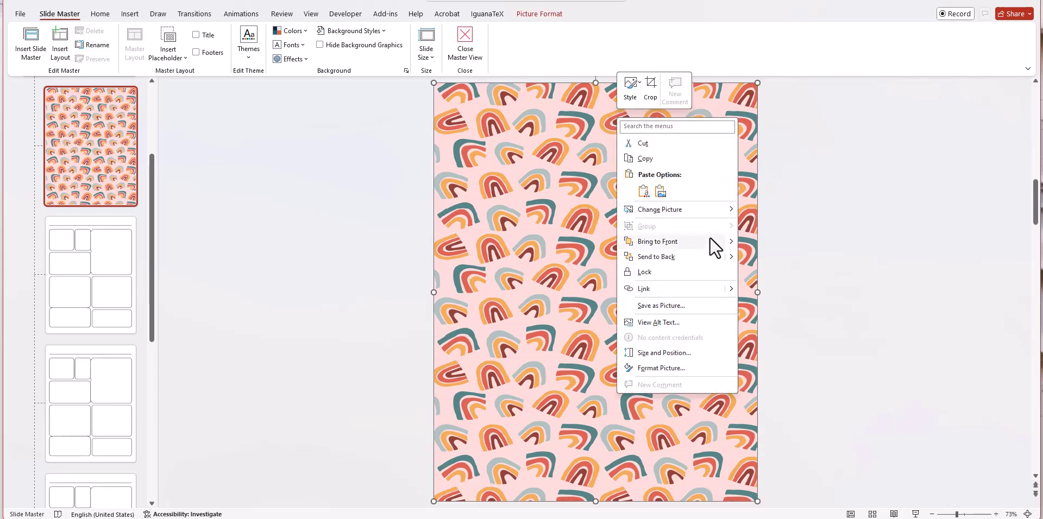
pyautogui.click(708, 255)
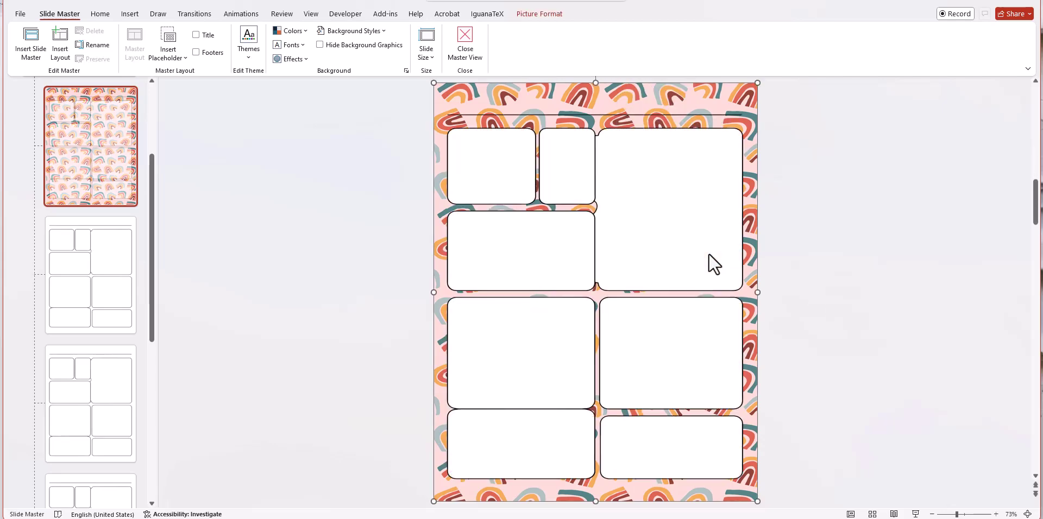
pyautogui.click(853, 239)
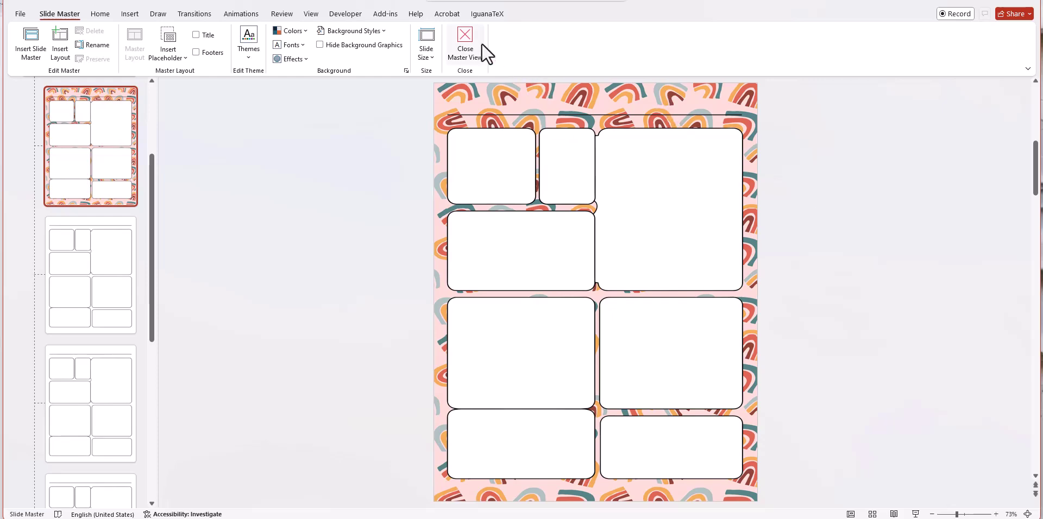
# Step: Return to normal view and delete both website screenshots and the blue rectangle beside the slide
pyautogui.click(465, 41)
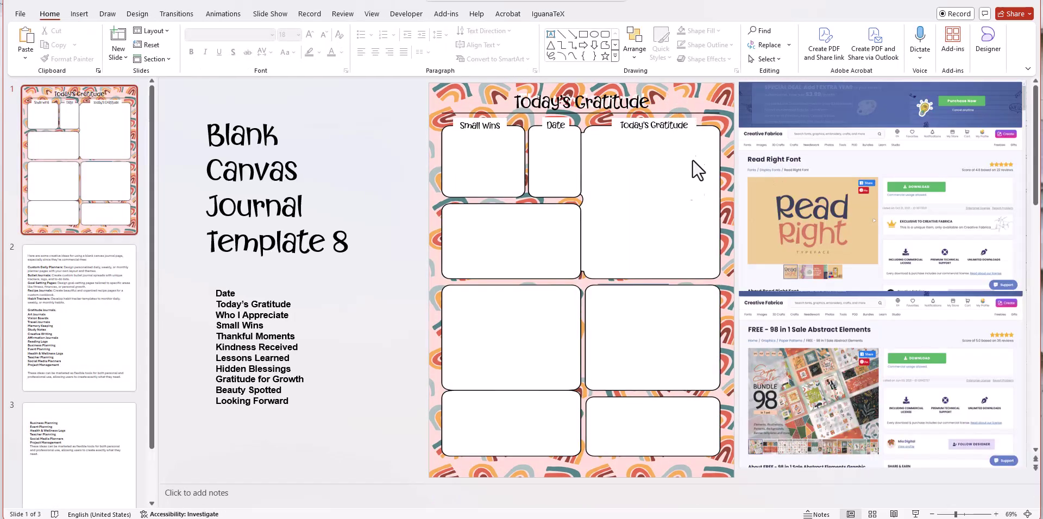
pyautogui.click(811, 173)
pyautogui.press('Delete')
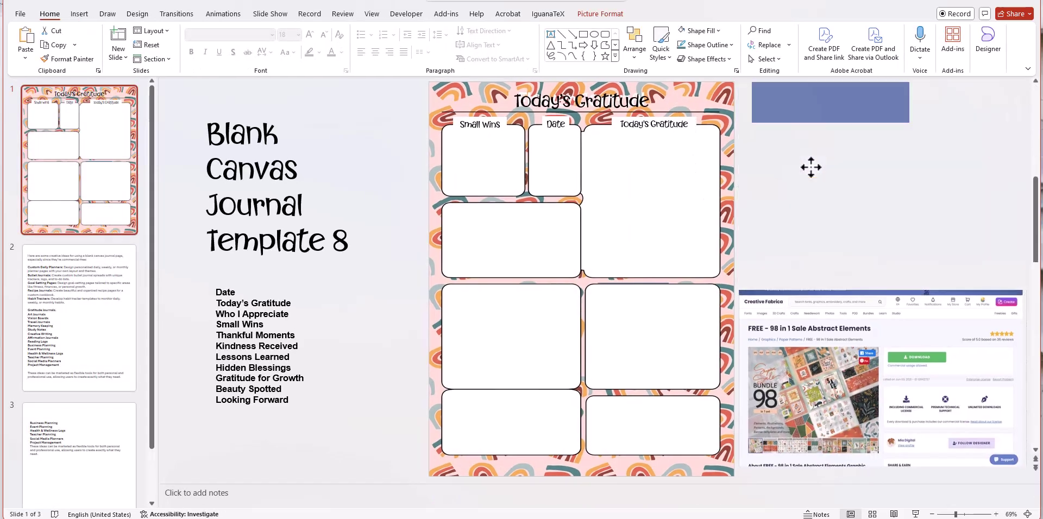
pyautogui.click(809, 350)
pyautogui.press('Delete')
pyautogui.click(838, 109)
pyautogui.press('Delete')
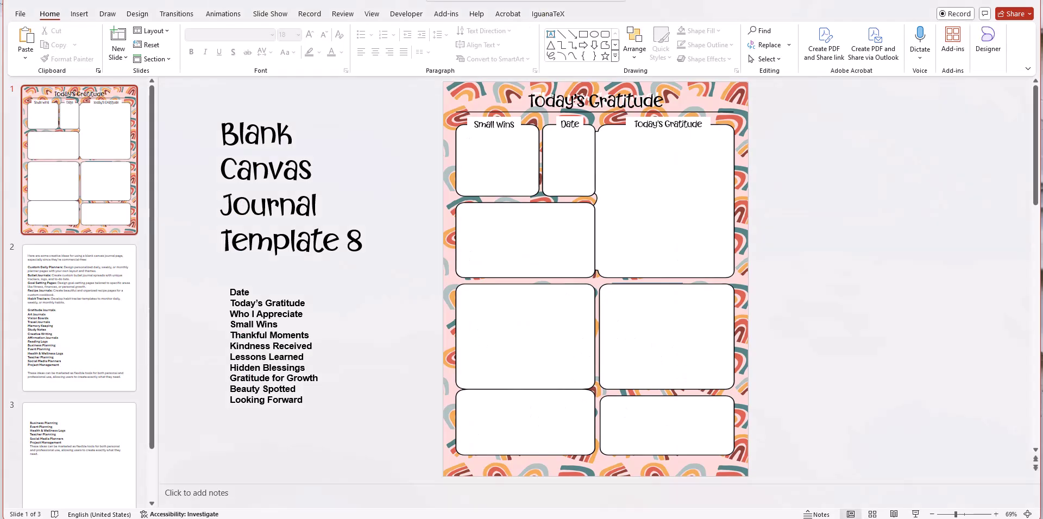
# Step: Switch back to Slide Master view and delete the top layout's rainbow-pattern background picture
pyautogui.click(372, 15)
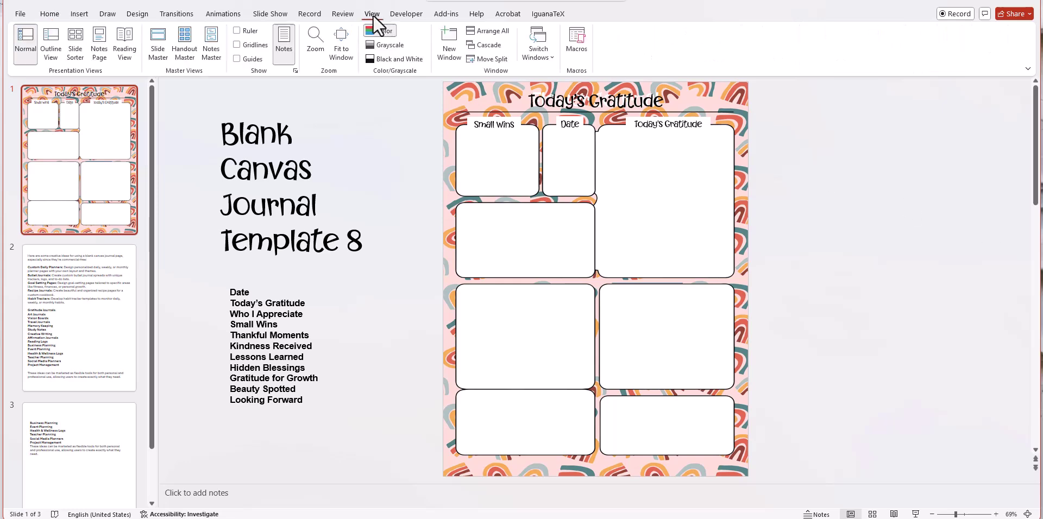
pyautogui.click(152, 43)
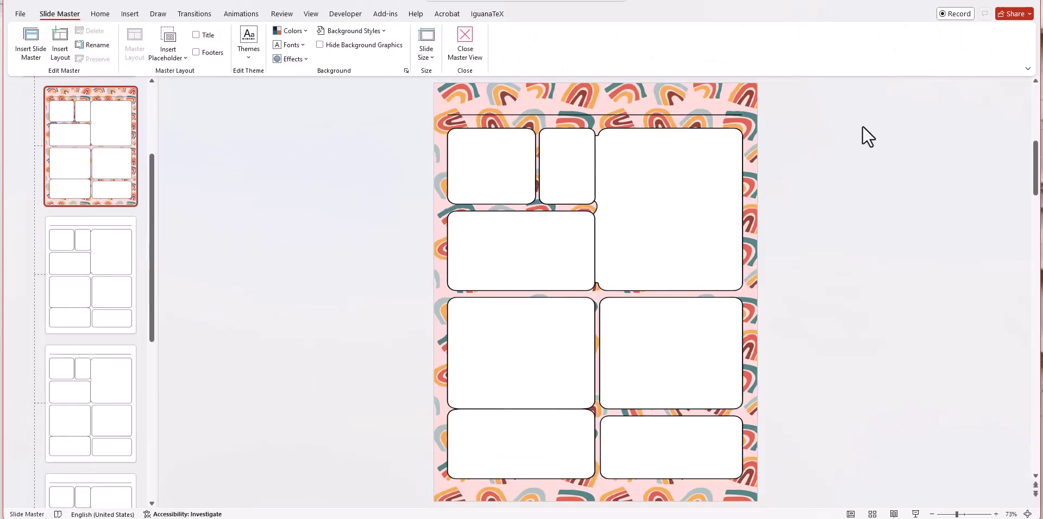
pyautogui.click(759, 100)
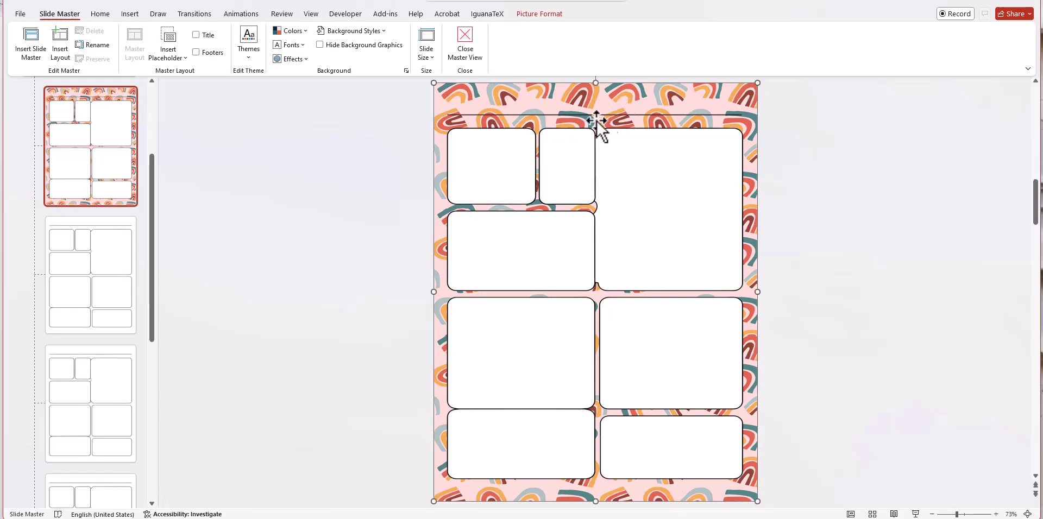
pyautogui.moveTo(625, 158); pyautogui.dragTo(734, 160)
pyautogui.click(500, 144)
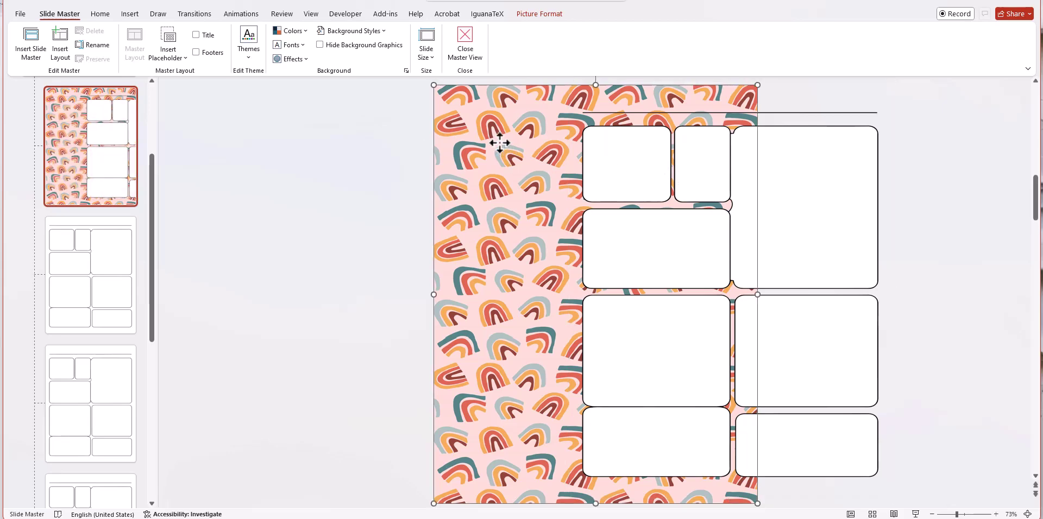
pyautogui.press('Delete')
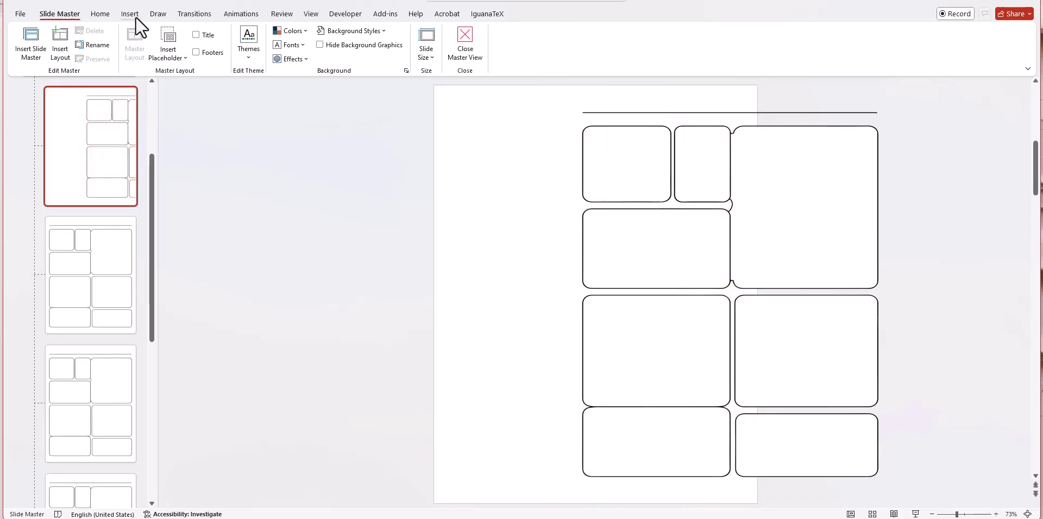
# Step: Draw a rectangle covering the entire master slide
pyautogui.click(135, 14)
pyautogui.click(214, 49)
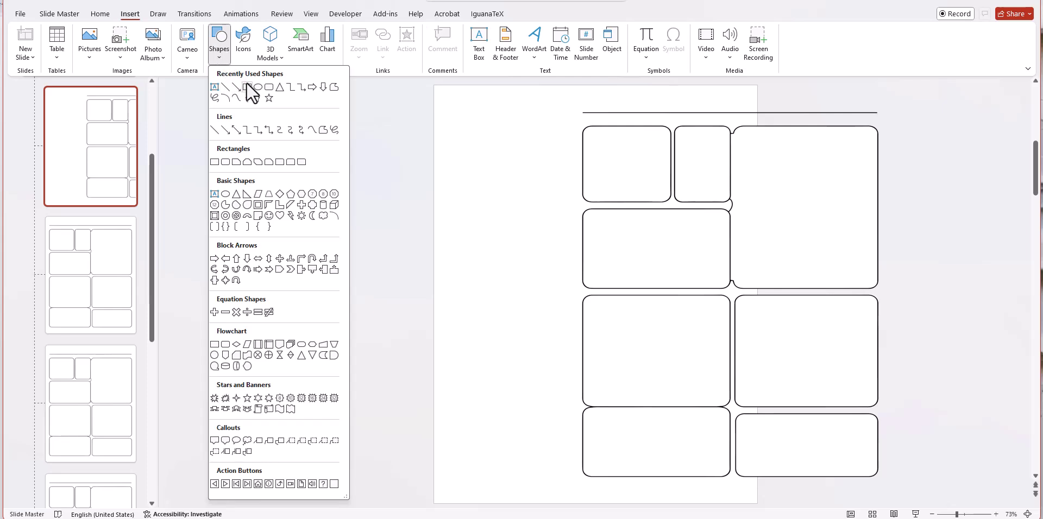
pyautogui.click(248, 87)
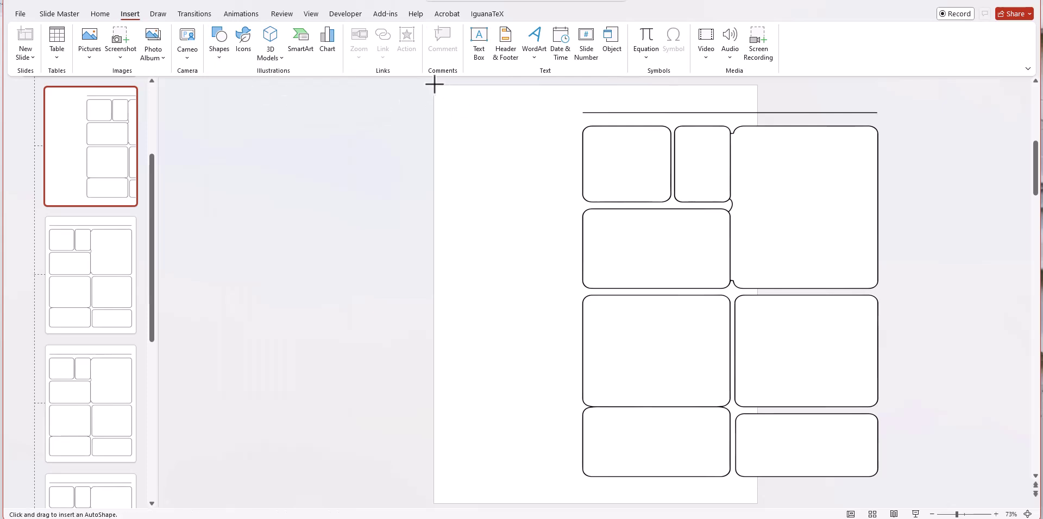
pyautogui.moveTo(435, 84); pyautogui.dragTo(758, 504)
# Step: Fill the rectangle pink from the standard colour palette and give it no outline
pyautogui.click(421, 32)
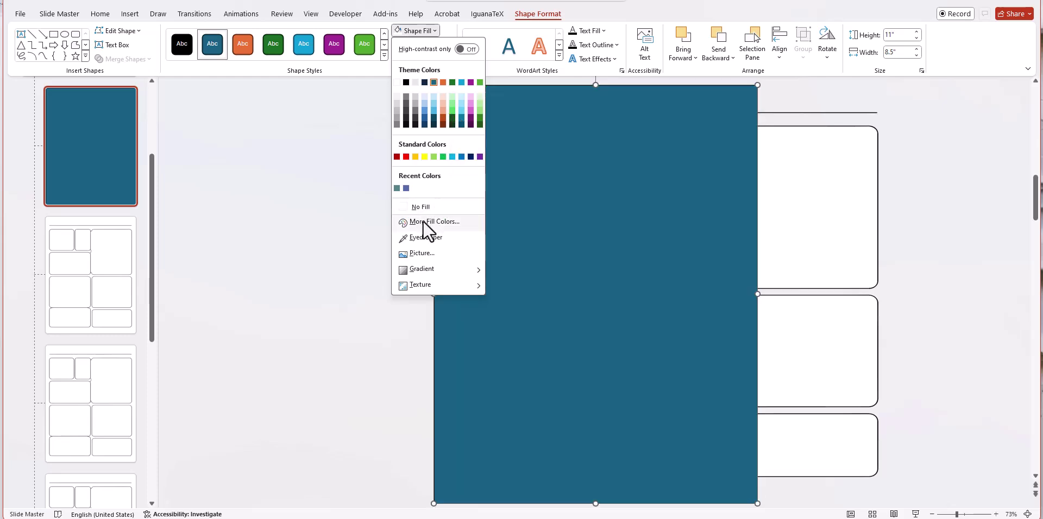
pyautogui.click(423, 221)
pyautogui.moveTo(527, 139); pyautogui.dragTo(349, 120)
pyautogui.click(278, 143)
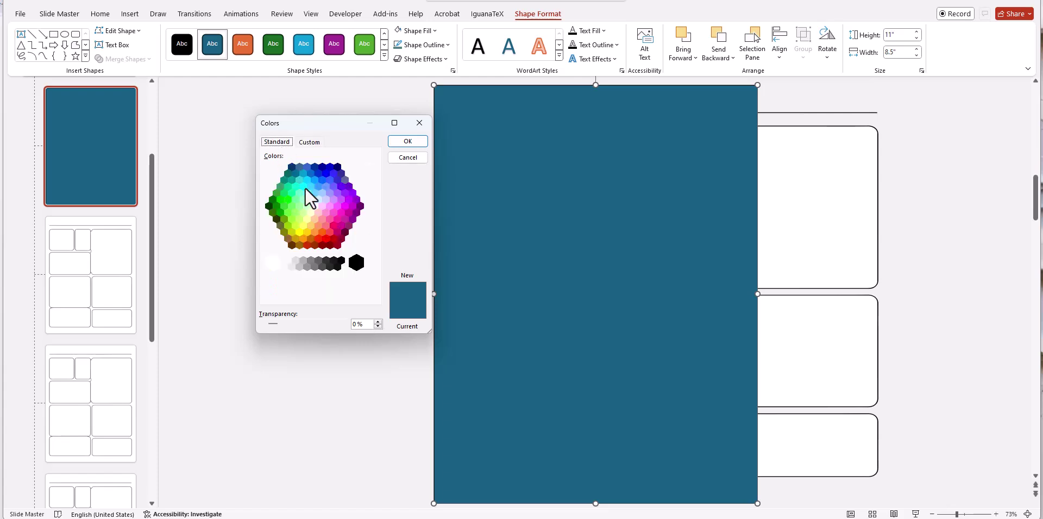
pyautogui.click(327, 213)
pyautogui.click(404, 142)
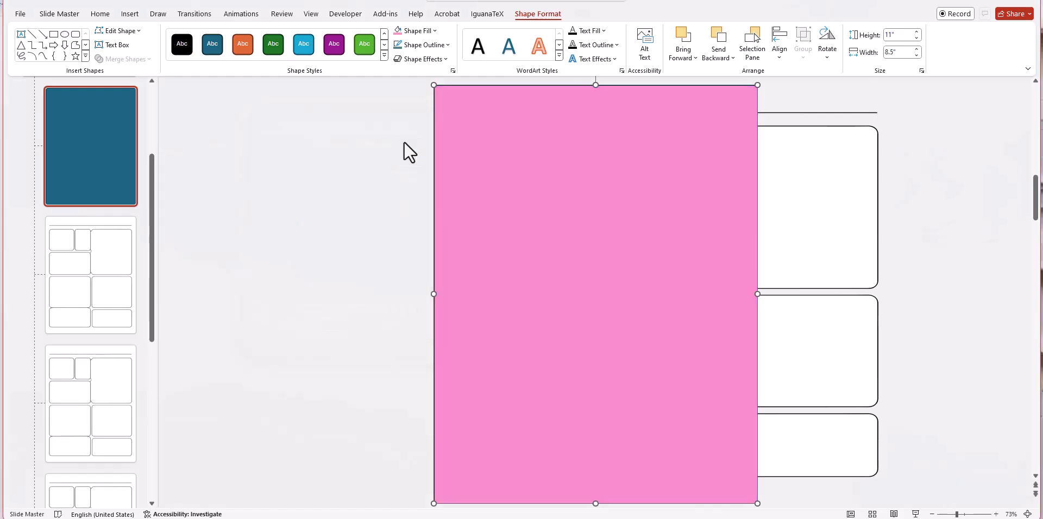
pyautogui.click(432, 46)
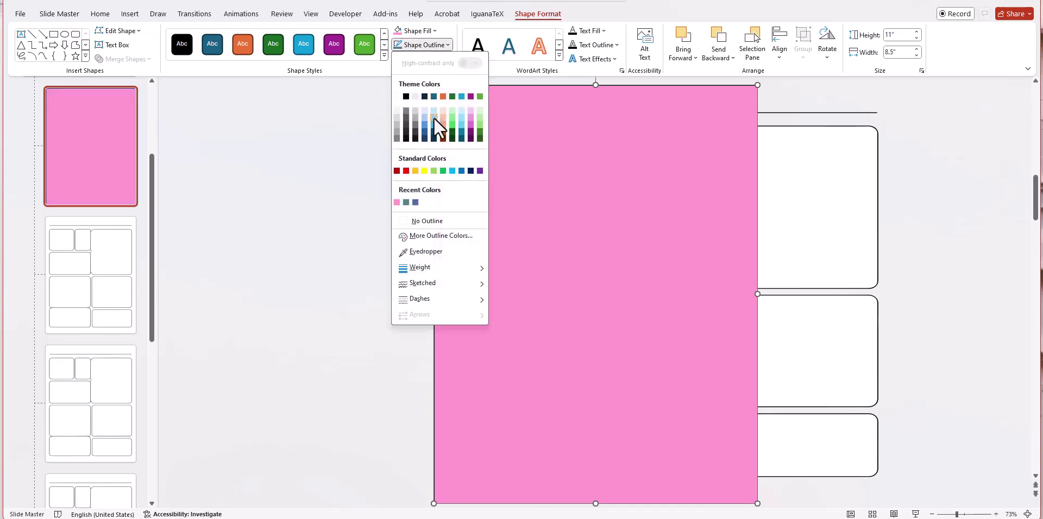
pyautogui.click(419, 220)
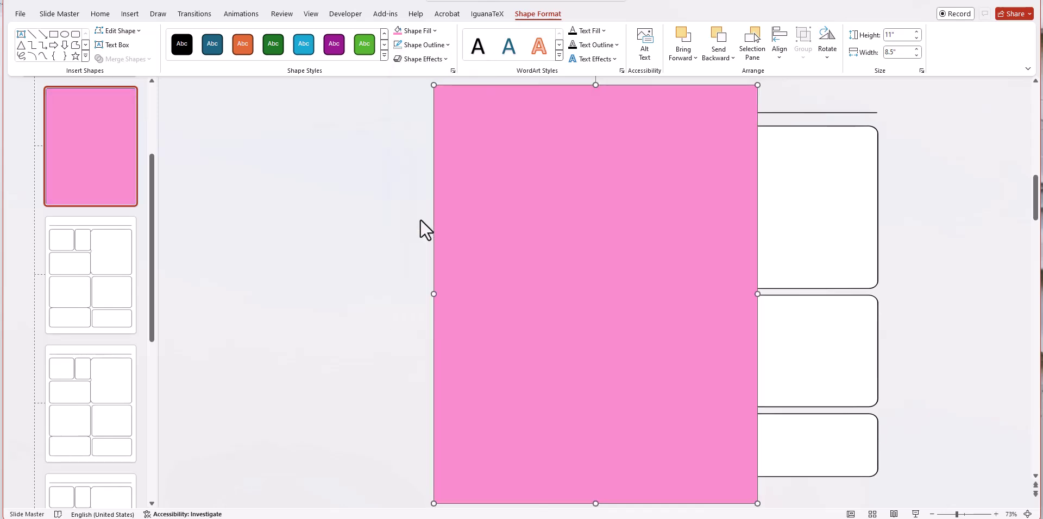
# Step: Send the pink rectangle to the back and drag the boxes panel over it
pyautogui.rightClick(527, 184)
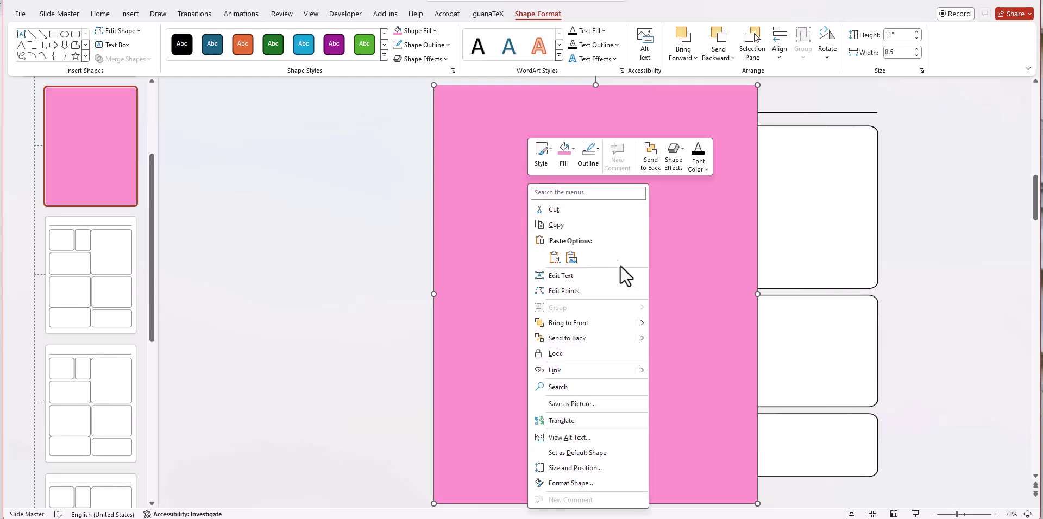
pyautogui.moveTo(641, 337)
pyautogui.click(687, 338)
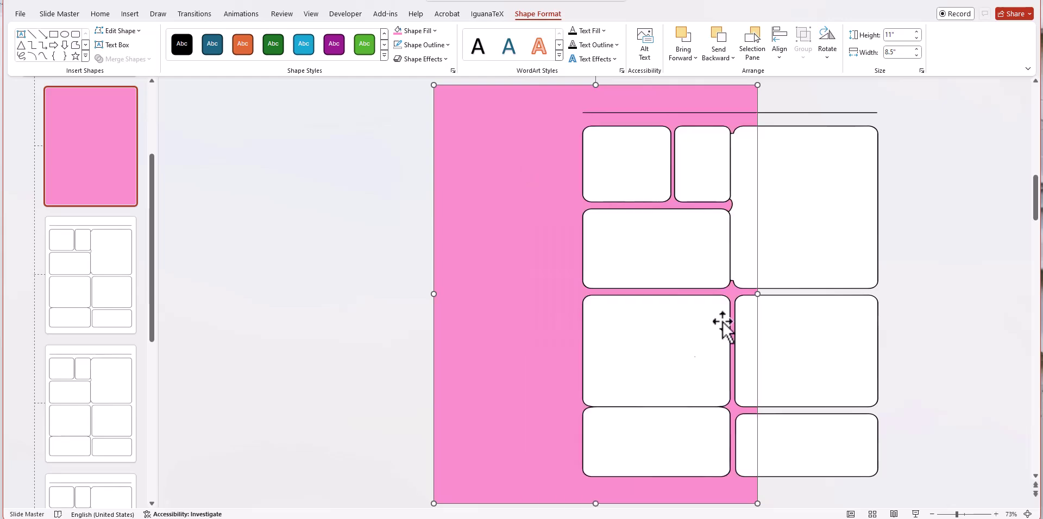
pyautogui.click(793, 278)
pyautogui.moveTo(793, 279); pyautogui.dragTo(679, 276)
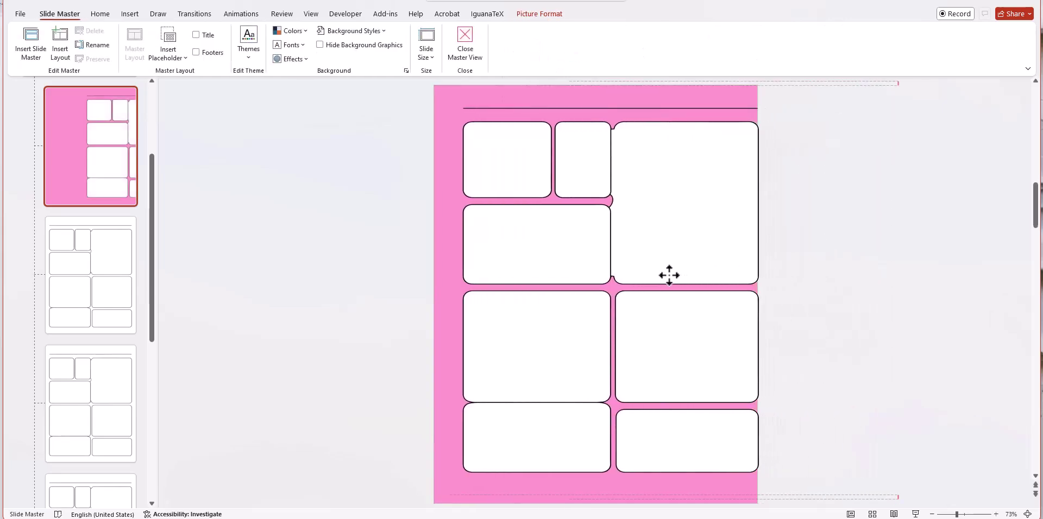
pyautogui.moveTo(669, 276)
pyautogui.mouseDown()
pyautogui.moveTo(766, 274)
pyautogui.moveTo(662, 277)
pyautogui.mouseUp()
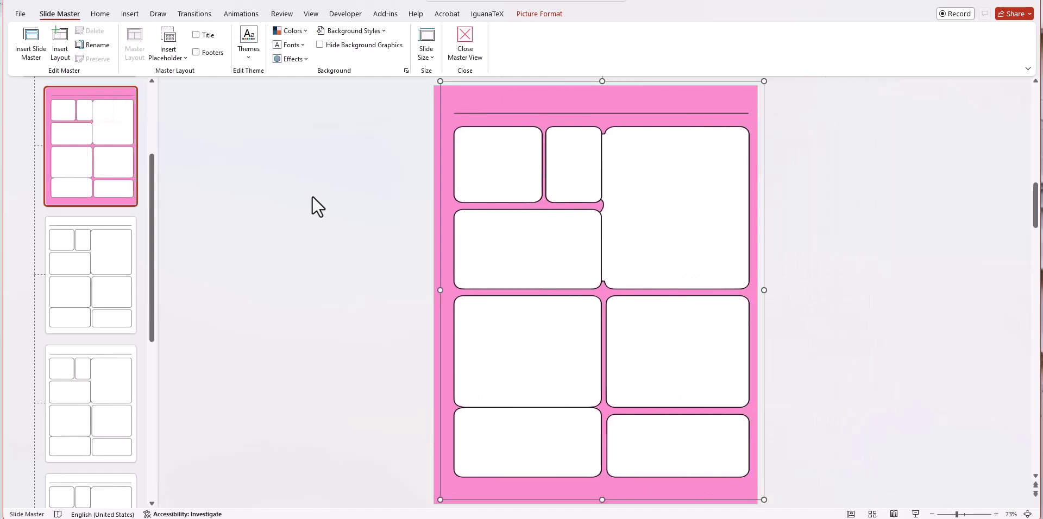
# Step: Align the boxes panel to the slide's centre and middle
pyautogui.click(541, 16)
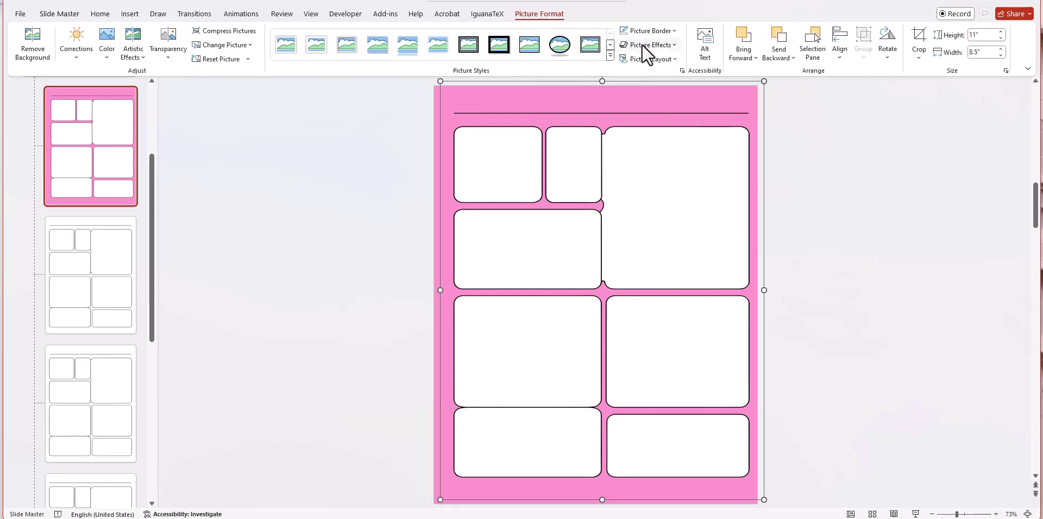
pyautogui.click(840, 41)
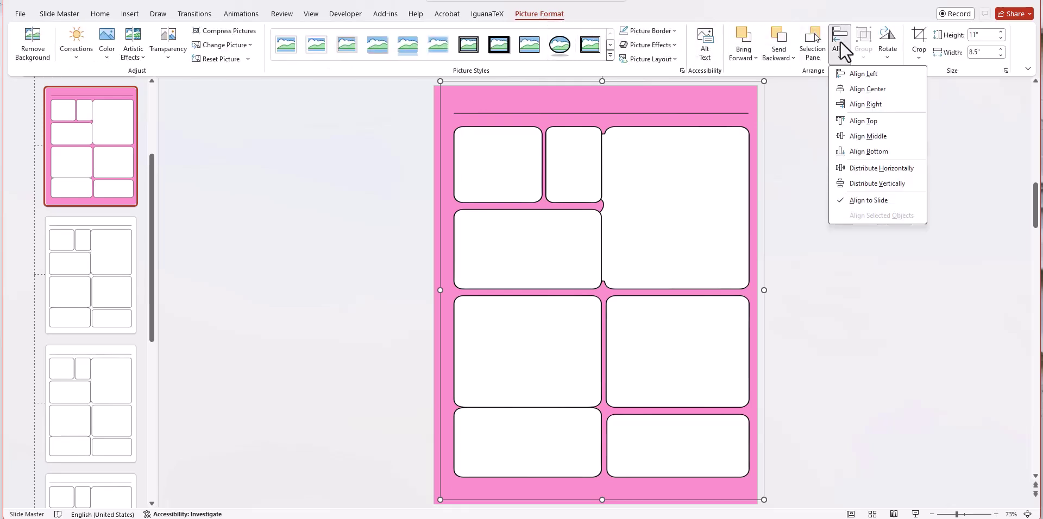
pyautogui.click(851, 87)
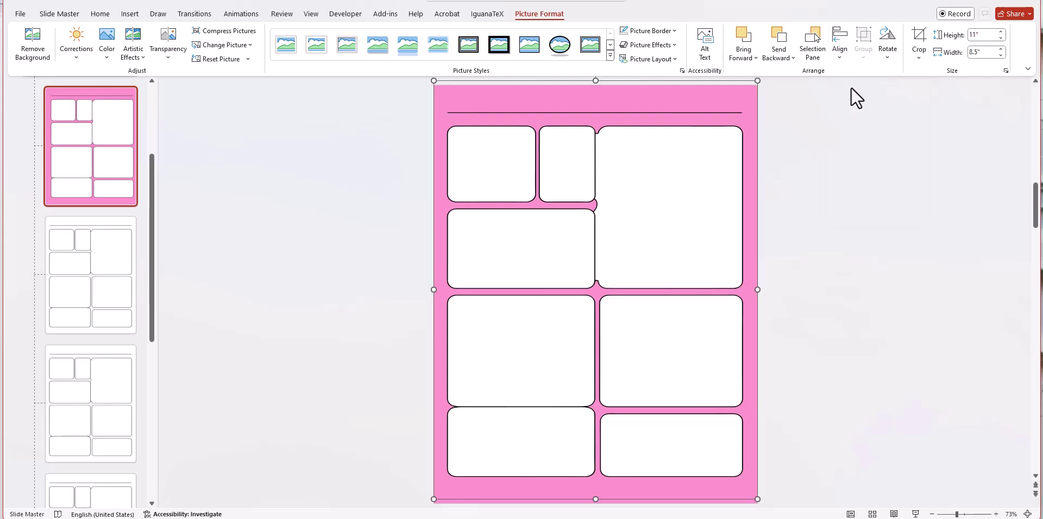
pyautogui.click(844, 37)
pyautogui.click(860, 133)
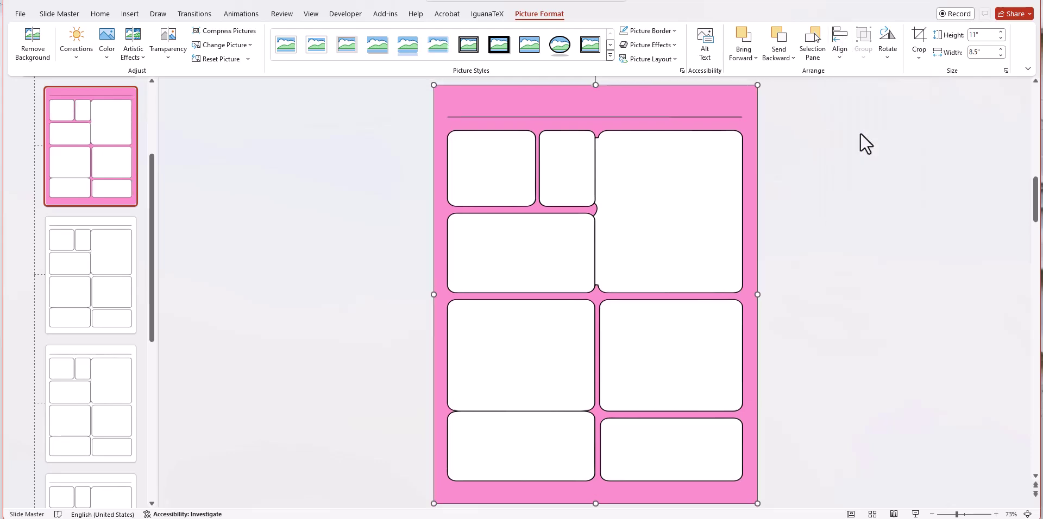
pyautogui.click(858, 163)
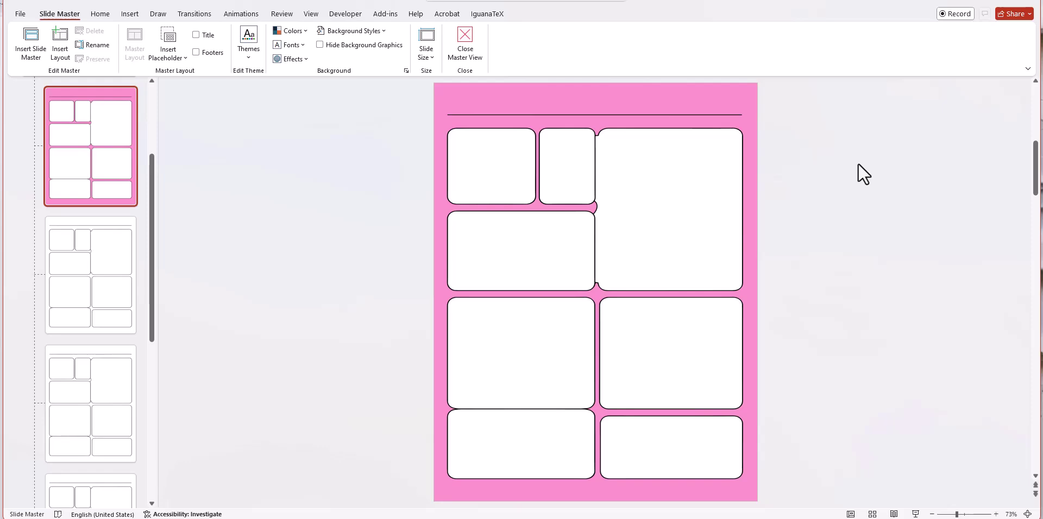
# Step: Back in normal view, colour the Today's Gratitude, Date and Small Wins labels pink
pyautogui.click(466, 42)
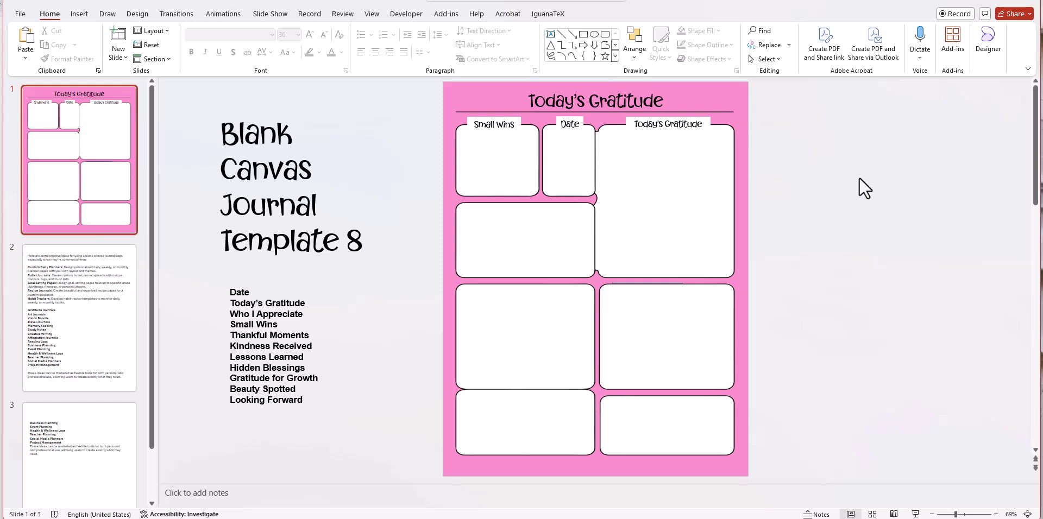
pyautogui.press('Tab')
pyautogui.click(341, 54)
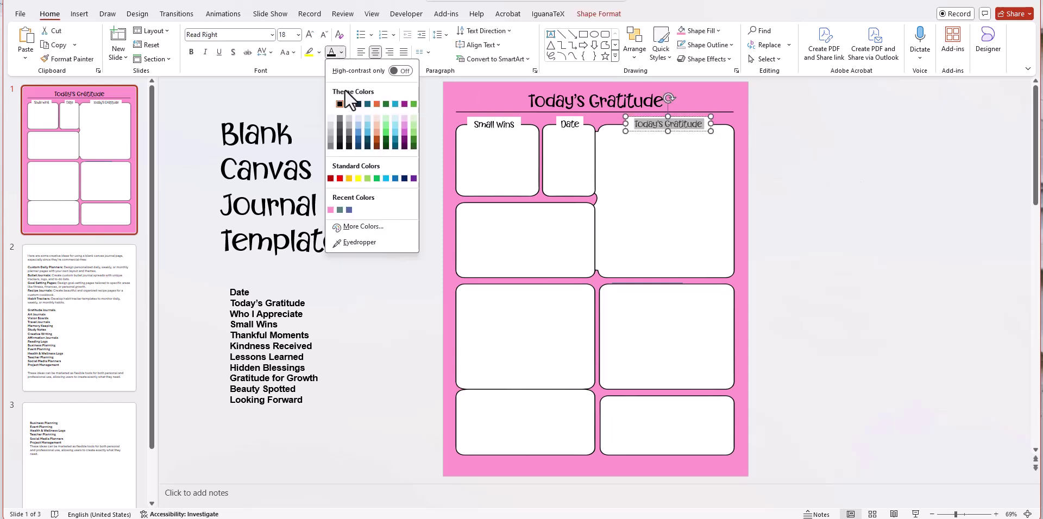
pyautogui.click(331, 210)
pyautogui.click(774, 168)
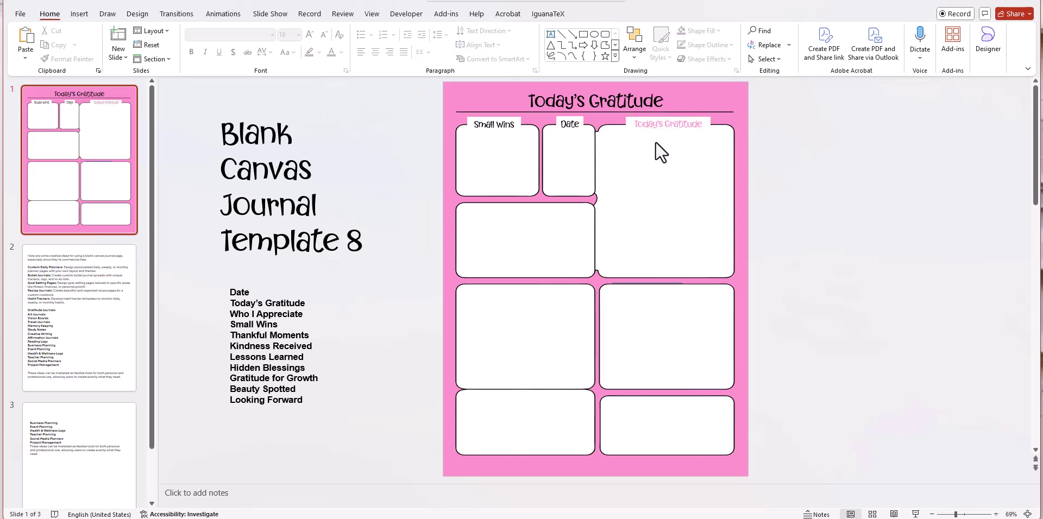
pyautogui.doubleClick(567, 125)
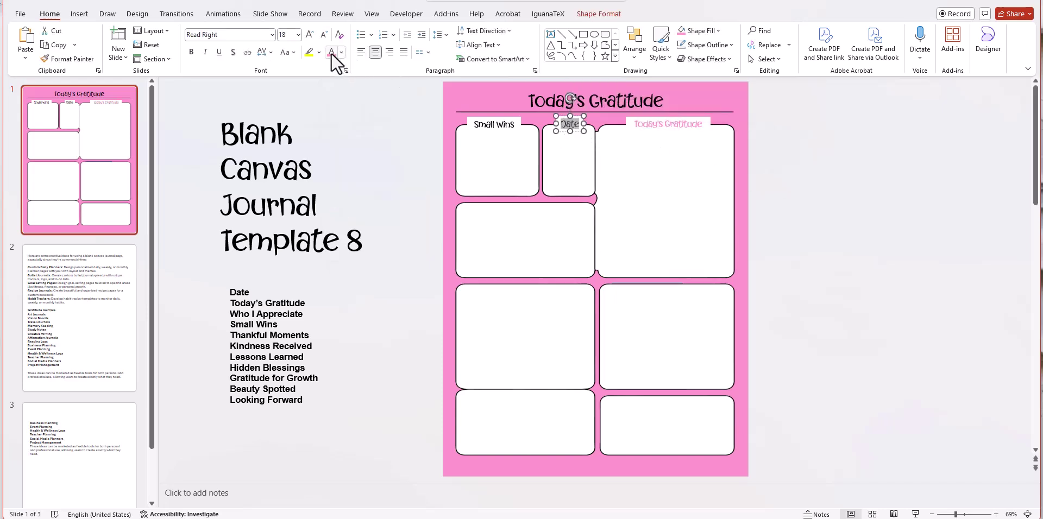
pyautogui.click(390, 128)
pyautogui.tripleClick(492, 125)
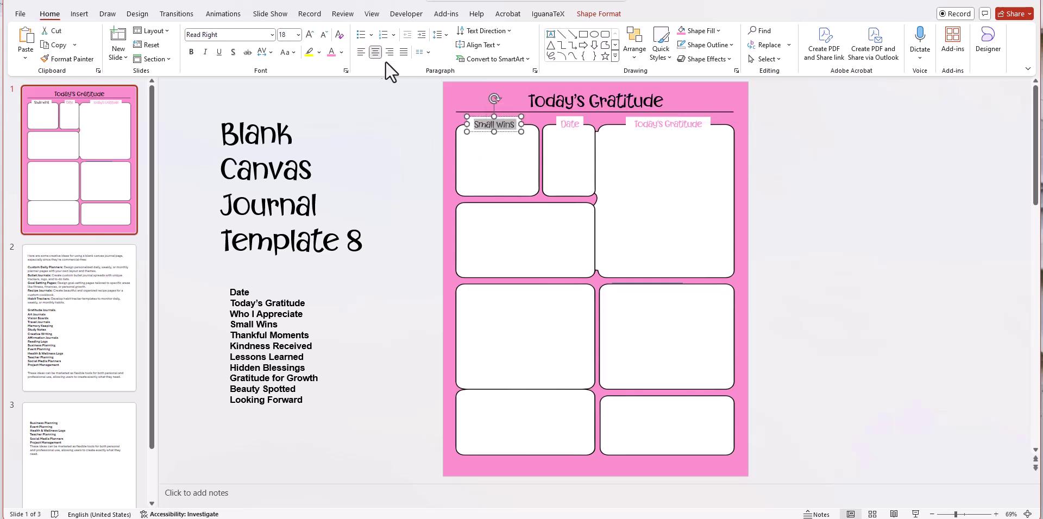
pyautogui.click(331, 51)
pyautogui.click(774, 120)
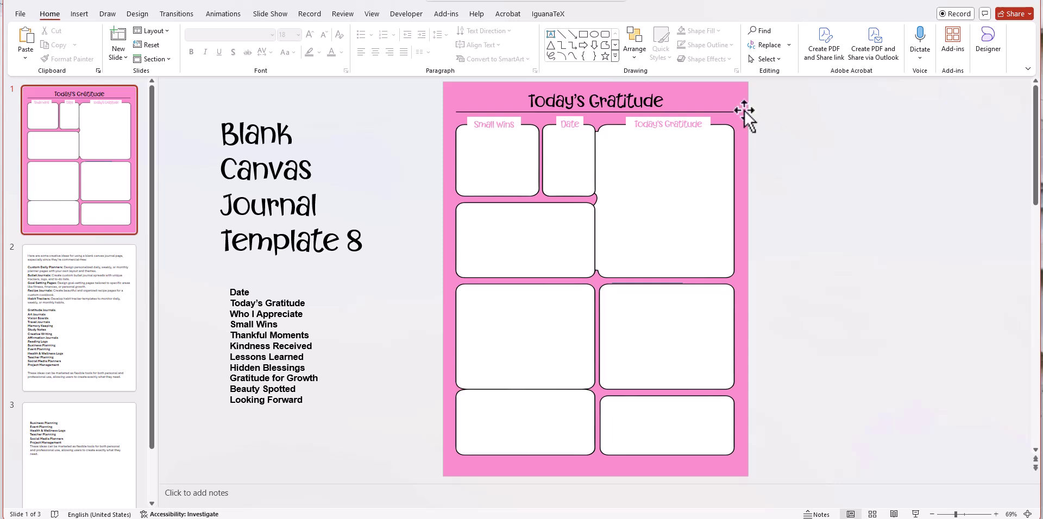
# Step: Draw a 0.5-inch square in the Today's Gratitude box's top-left corner
pyautogui.click(80, 12)
pyautogui.click(219, 41)
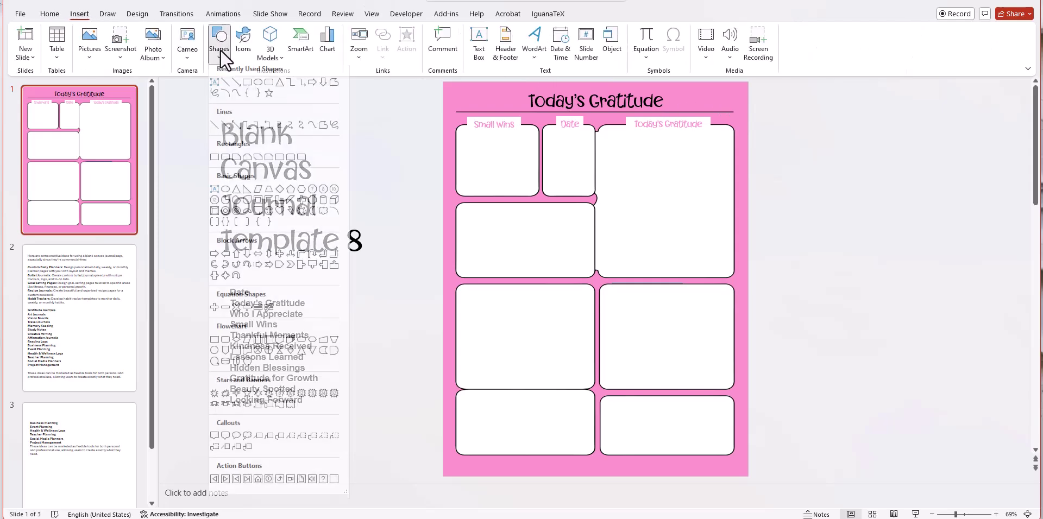
pyautogui.click(217, 98)
pyautogui.moveTo(615, 147); pyautogui.dragTo(637, 166)
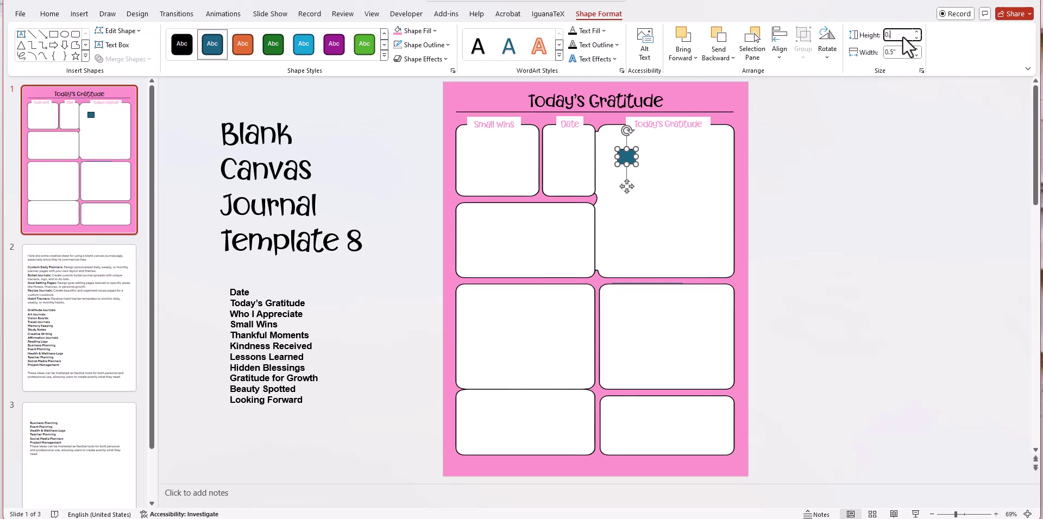
pyautogui.press('Return')
pyautogui.moveTo(625, 159); pyautogui.dragTo(617, 154)
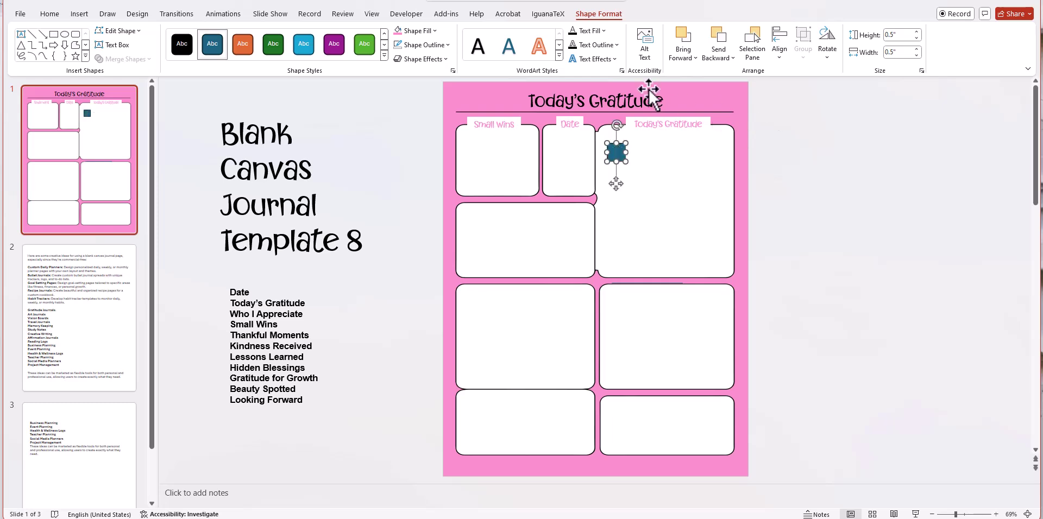
# Step: Give the square a pink outline and a white fill
pyautogui.click(430, 45)
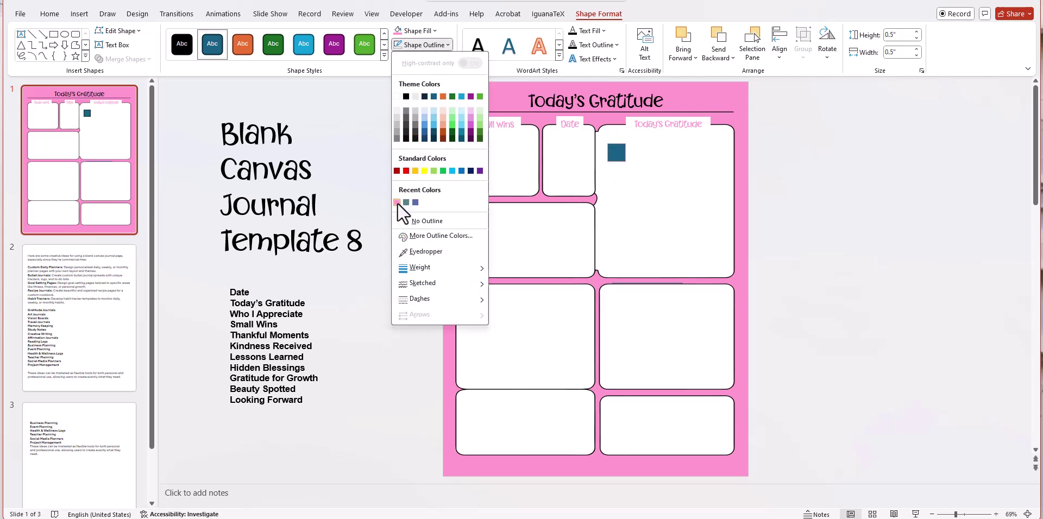
pyautogui.click(397, 202)
pyautogui.click(428, 32)
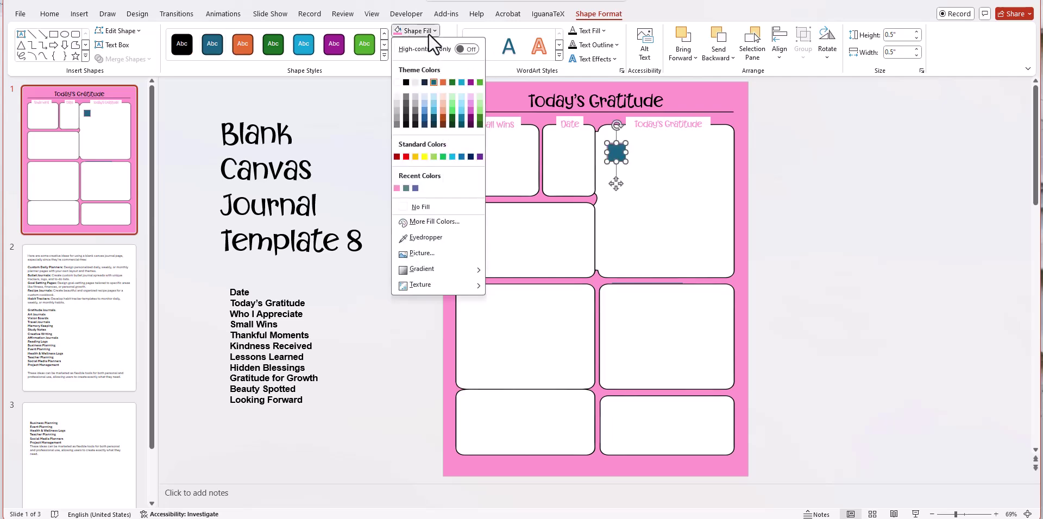
pyautogui.click(396, 83)
# Step: Copy the square and paste two copies stacked below the original
pyautogui.rightClick(617, 185)
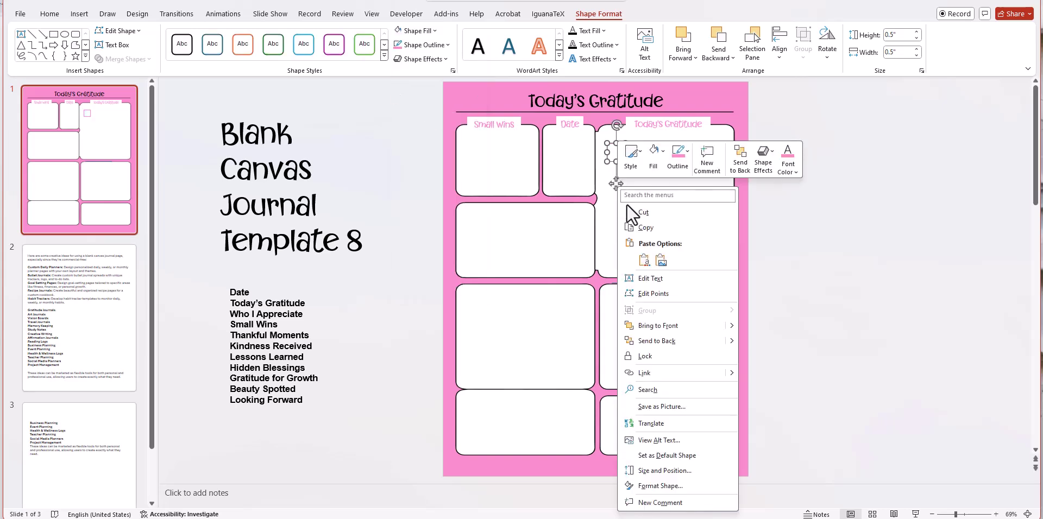
pyautogui.click(635, 227)
pyautogui.rightClick(797, 162)
pyautogui.click(818, 205)
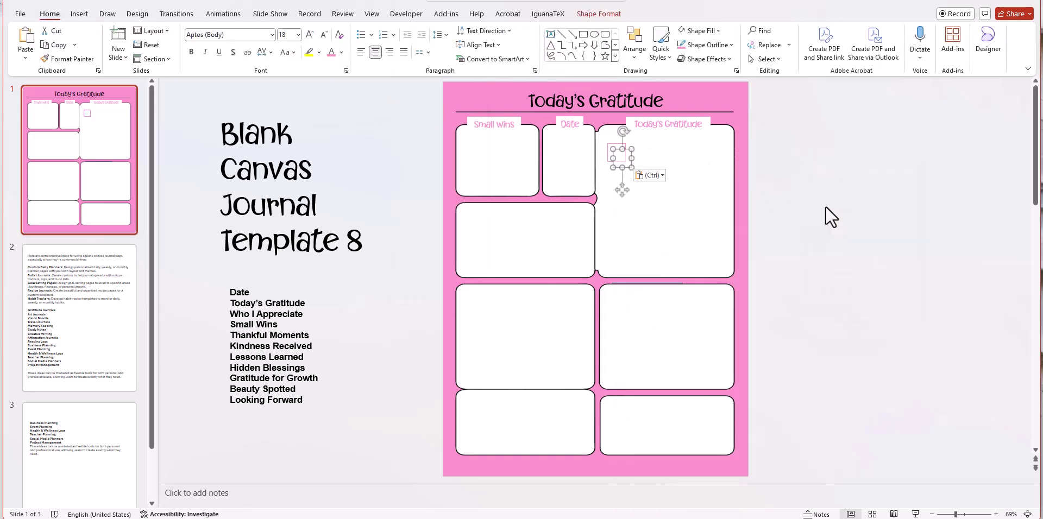
pyautogui.moveTo(622, 193); pyautogui.dragTo(619, 210)
pyautogui.rightClick(800, 121)
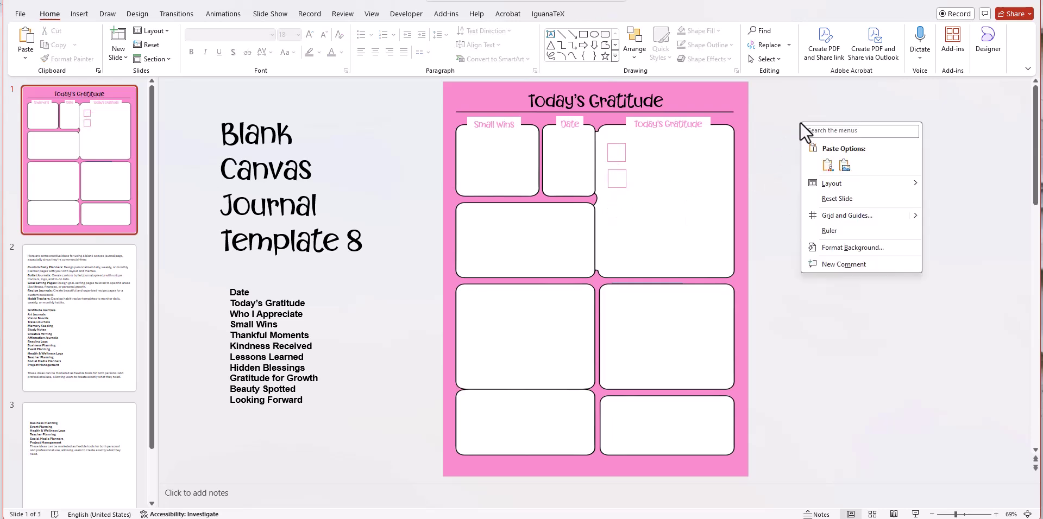
pyautogui.click(823, 161)
pyautogui.moveTo(623, 158); pyautogui.dragTo(620, 237)
# Step: Paste two more copies to complete a column of five squares
pyautogui.rightClick(817, 140)
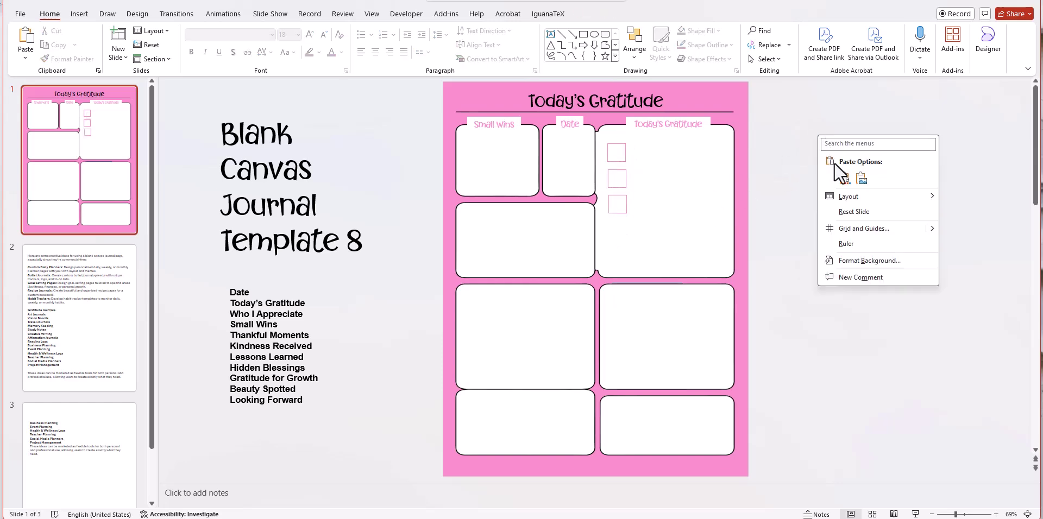
pyautogui.click(835, 166)
pyautogui.moveTo(625, 193); pyautogui.dragTo(620, 263)
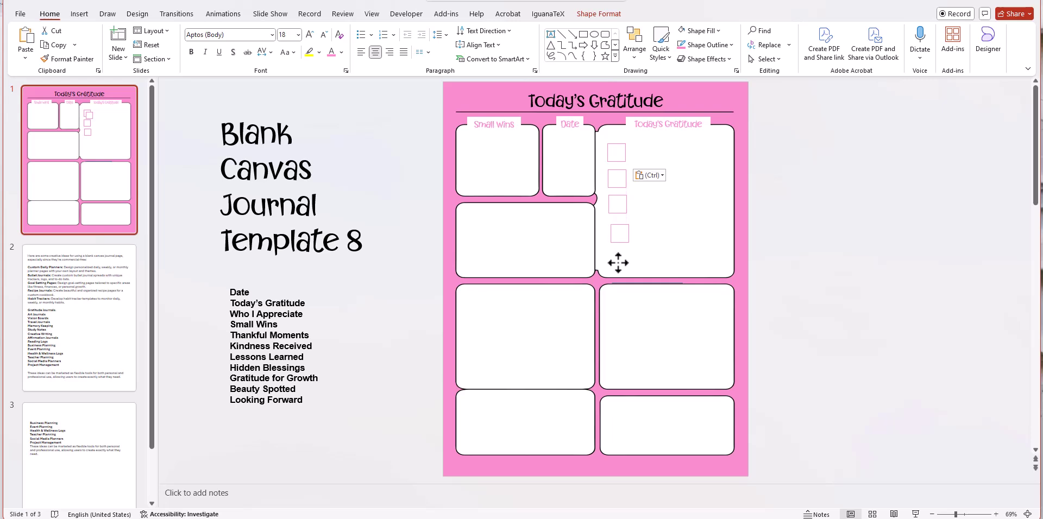
pyautogui.rightClick(829, 145)
pyautogui.click(843, 175)
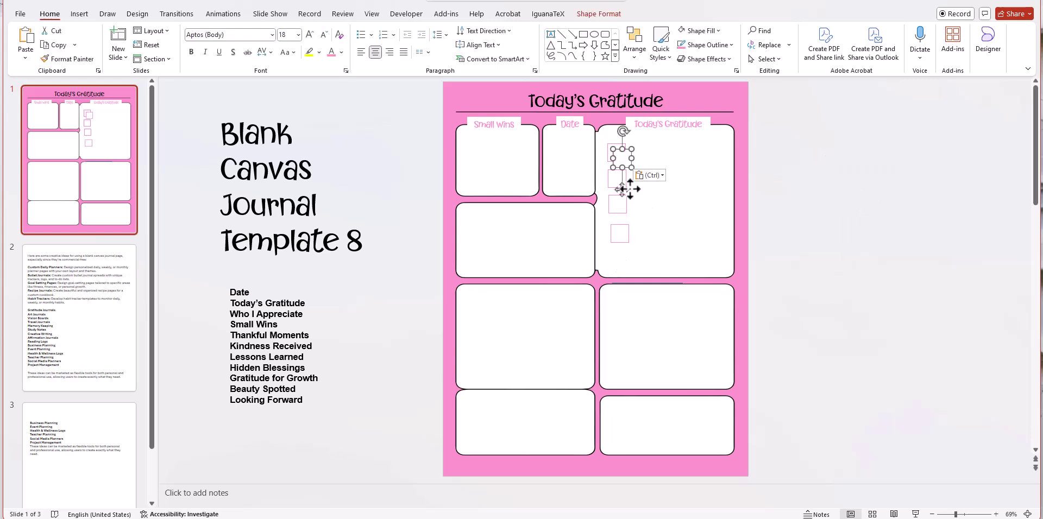
pyautogui.moveTo(625, 189); pyautogui.dragTo(621, 283)
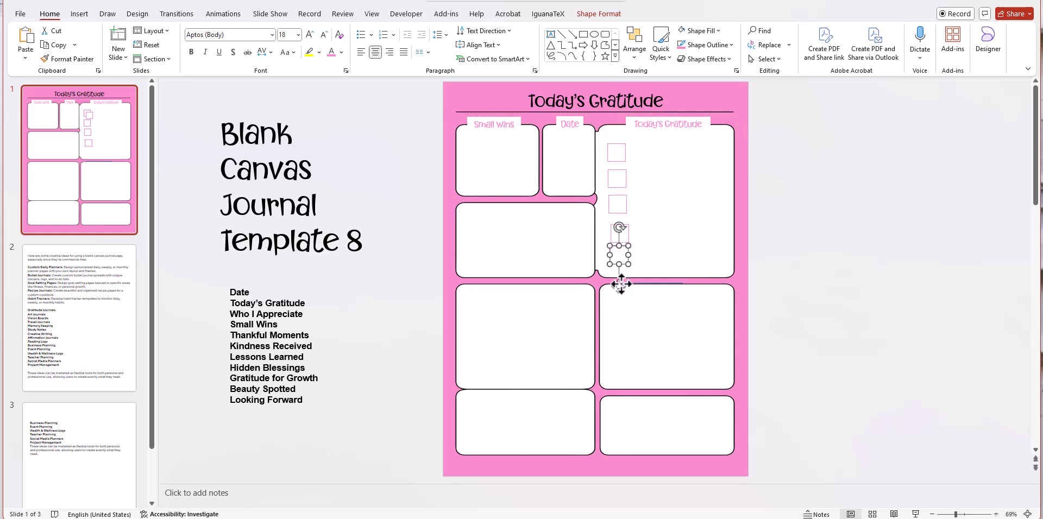
pyautogui.click(616, 153)
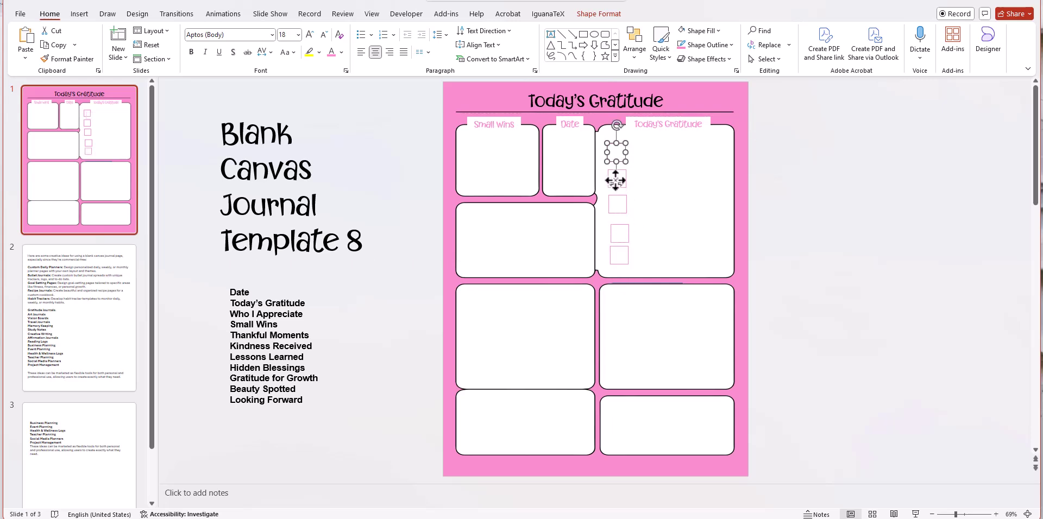
pyautogui.click(751, 270)
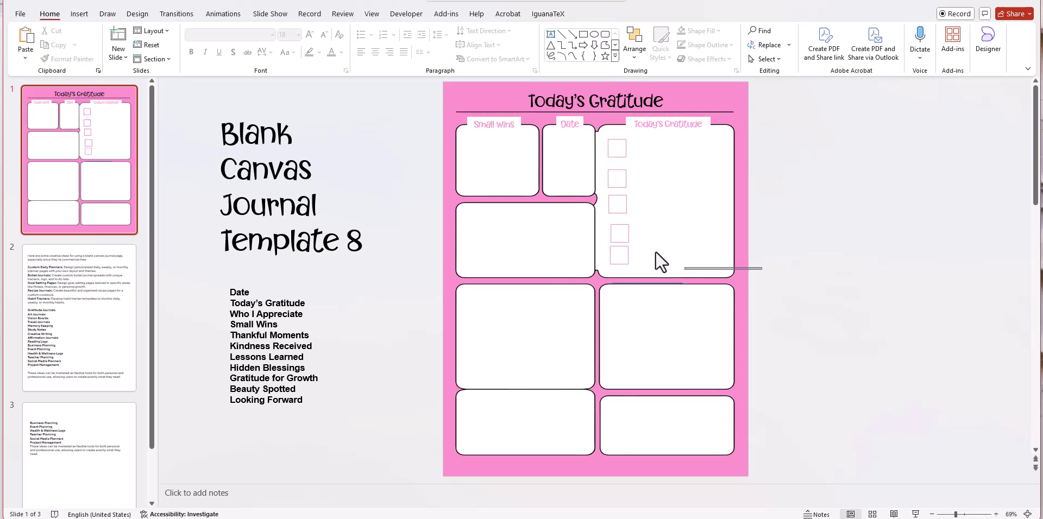
# Step: Align the five squares on their left edges
pyautogui.moveTo(656, 252); pyautogui.dragTo(592, 129)
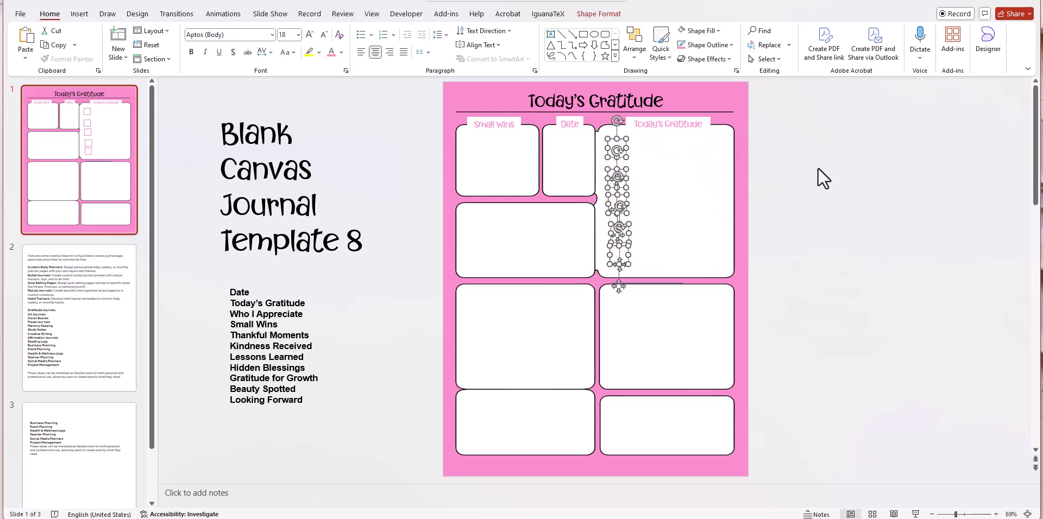
pyautogui.click(640, 41)
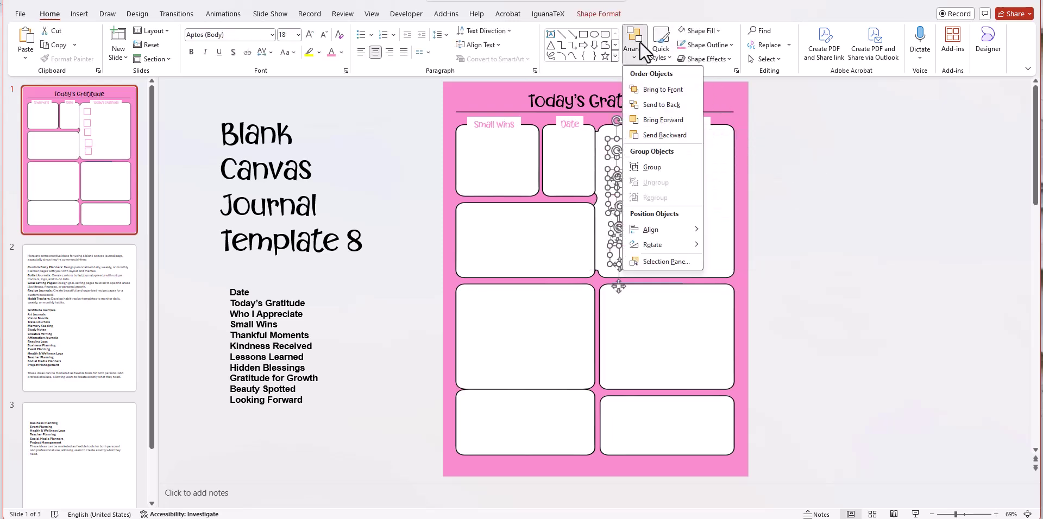
pyautogui.moveTo(657, 229)
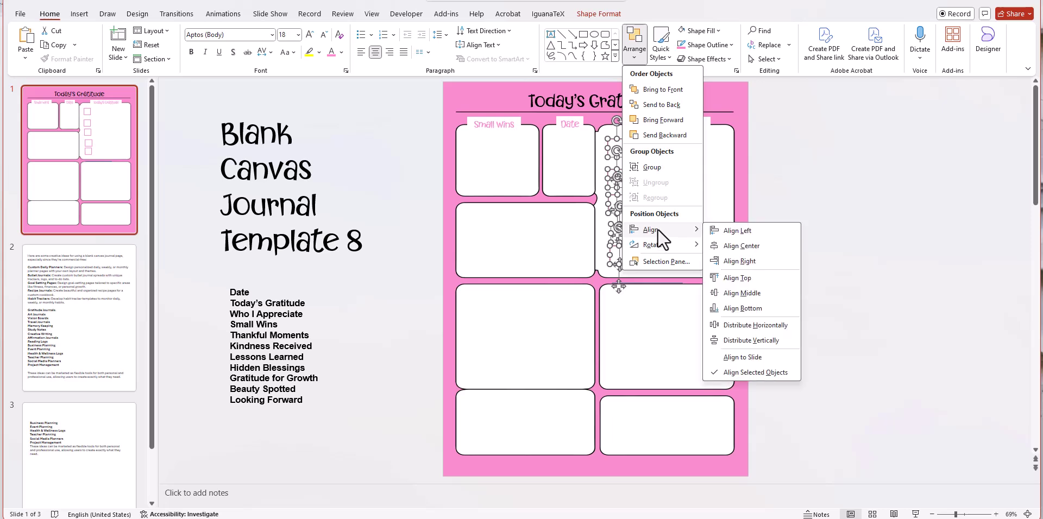
pyautogui.click(726, 230)
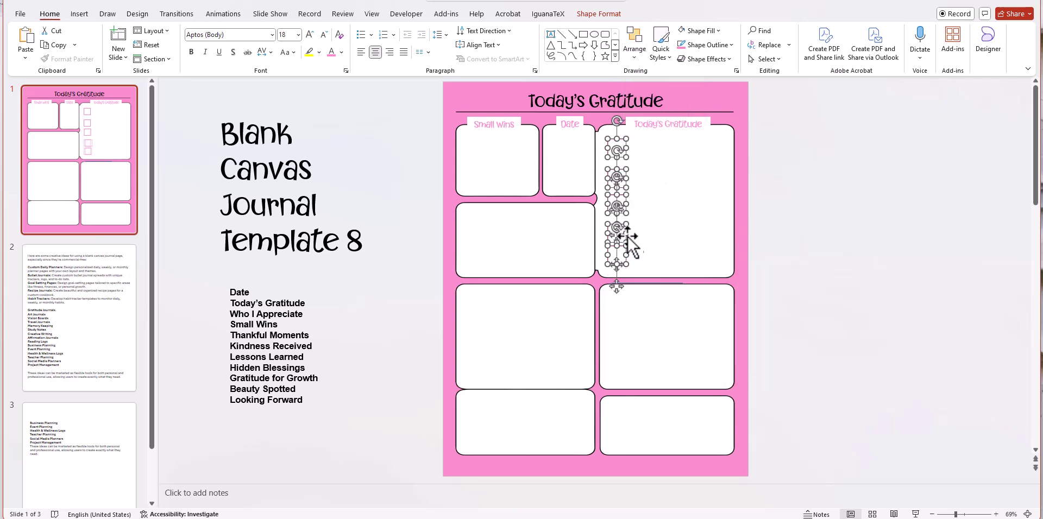
pyautogui.click(880, 156)
# Step: Distribute the squares vertically so they are evenly spaced
pyautogui.moveTo(771, 271); pyautogui.dragTo(601, 133)
pyautogui.click(633, 38)
pyautogui.moveTo(671, 230)
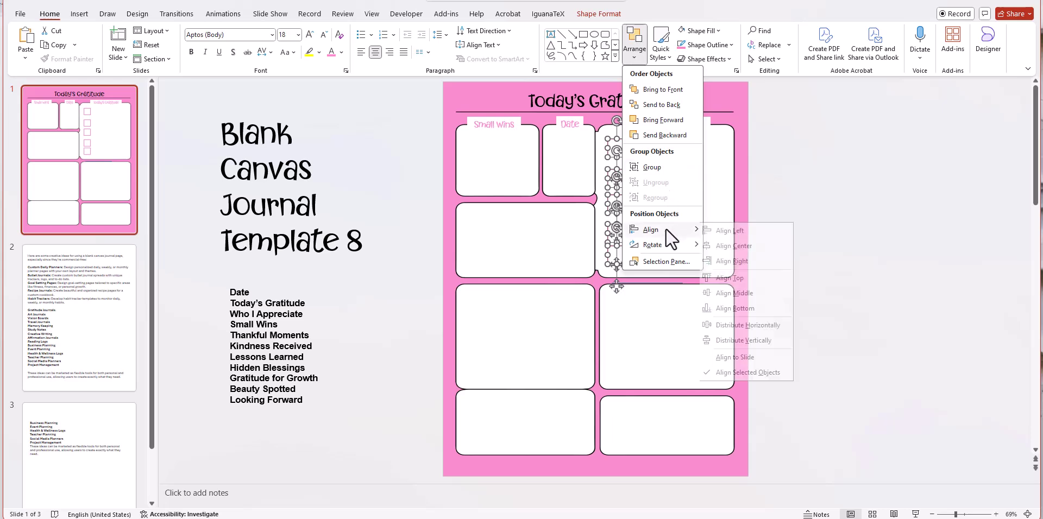
pyautogui.click(751, 340)
pyautogui.click(869, 199)
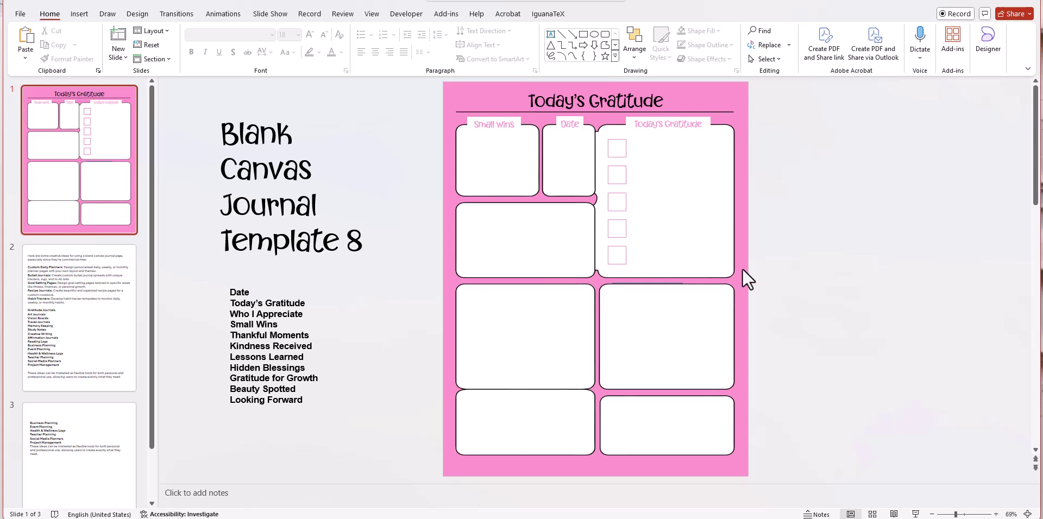
# Step: Set the height and width of all five checkbox squares to 0.2 inches
pyautogui.moveTo(742, 270); pyautogui.dragTo(592, 138)
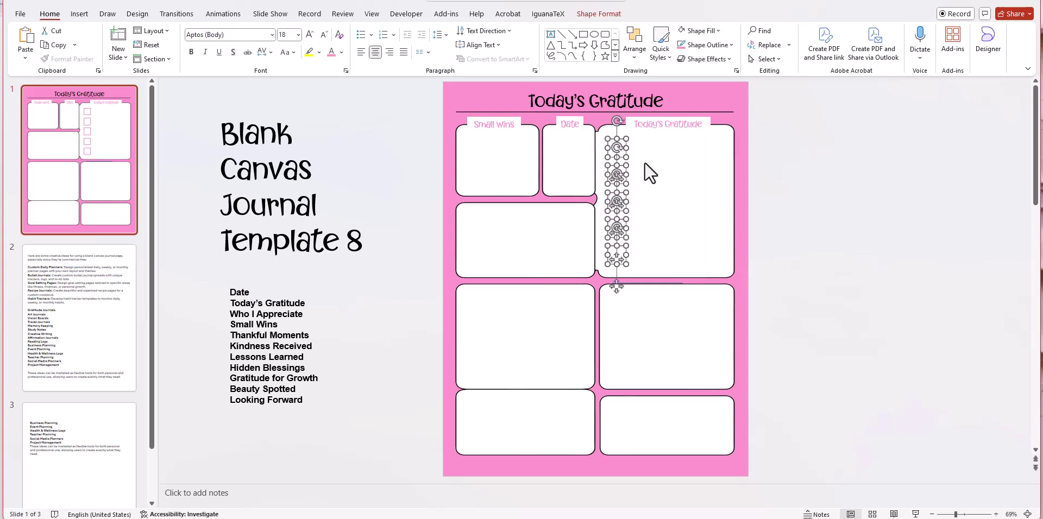
pyautogui.click(589, 15)
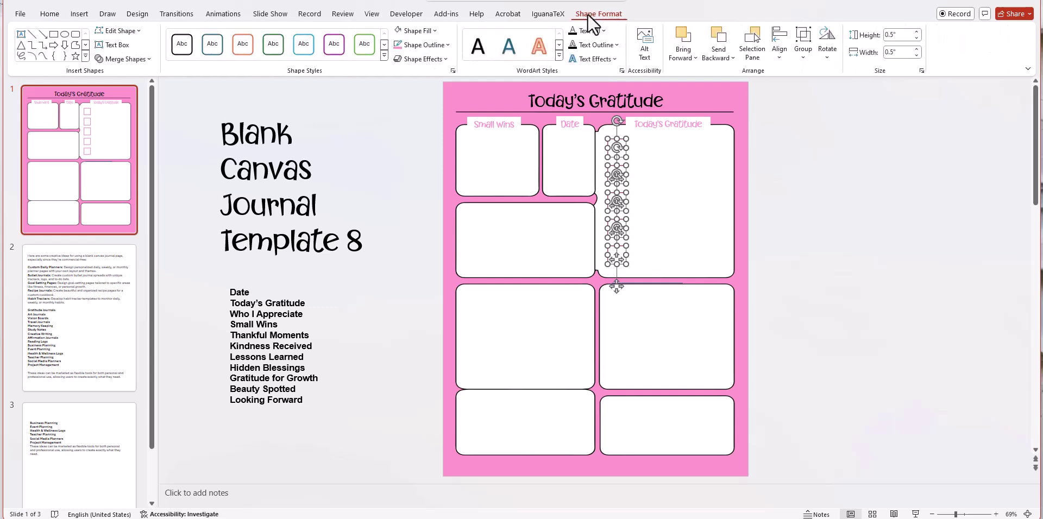
pyautogui.click(897, 36)
pyautogui.write('0.2')
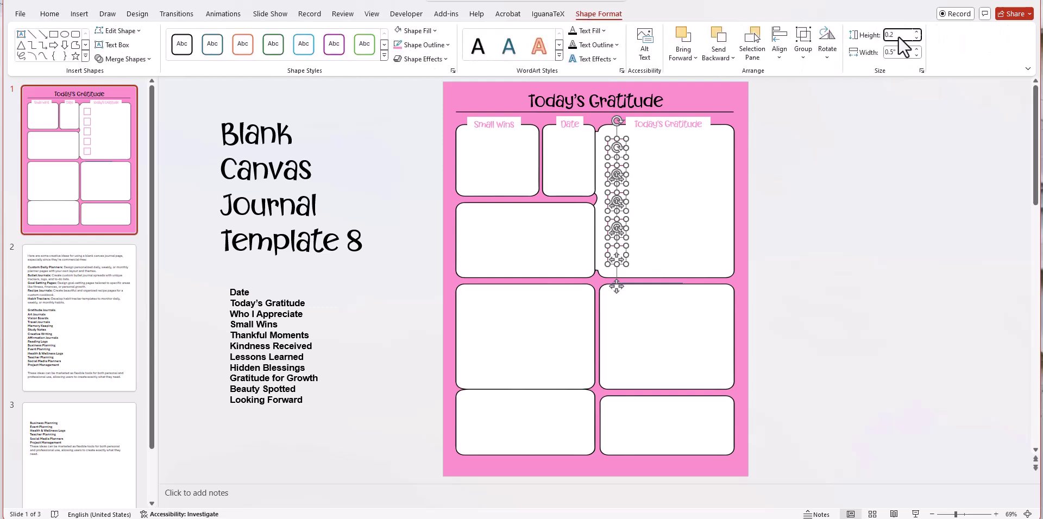
pyautogui.click(902, 53)
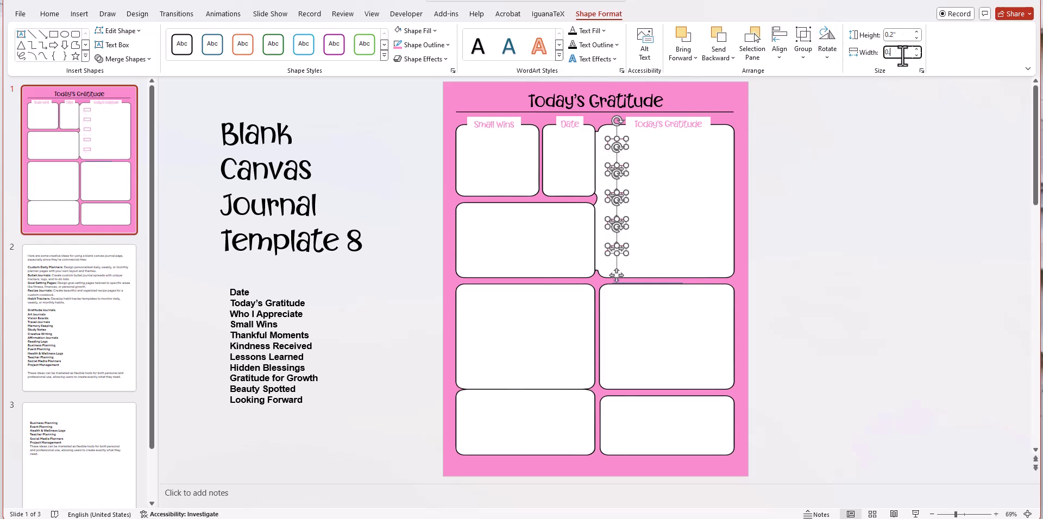
pyautogui.press('Return')
pyautogui.click(822, 138)
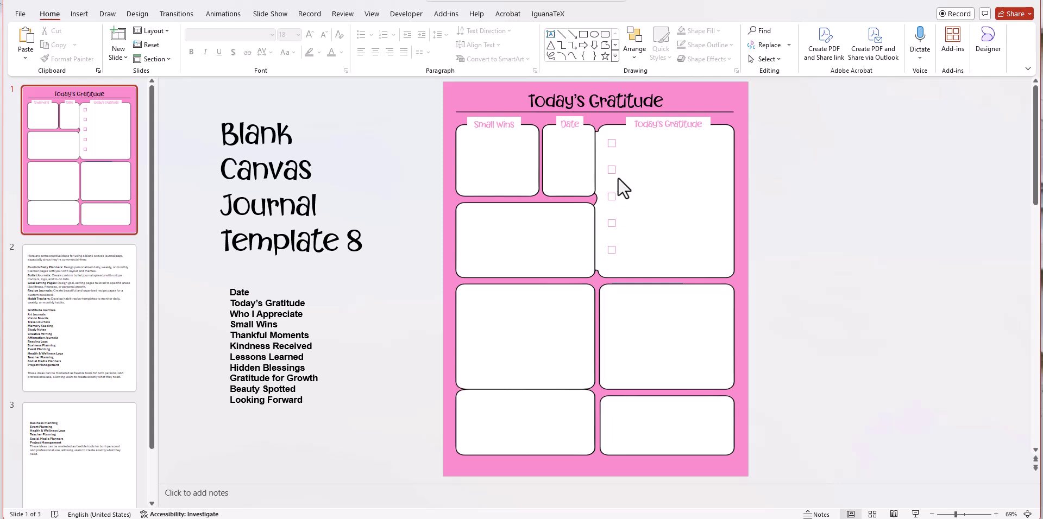
# Step: Move checkboxes up to tighten the column near the top of the box
pyautogui.moveTo(611, 169)
pyautogui.mouseDown()
pyautogui.moveTo(610, 250)
pyautogui.moveTo(610, 144)
pyautogui.moveTo(612, 166)
pyautogui.mouseUp()
pyautogui.click(617, 249)
pyautogui.click(612, 250)
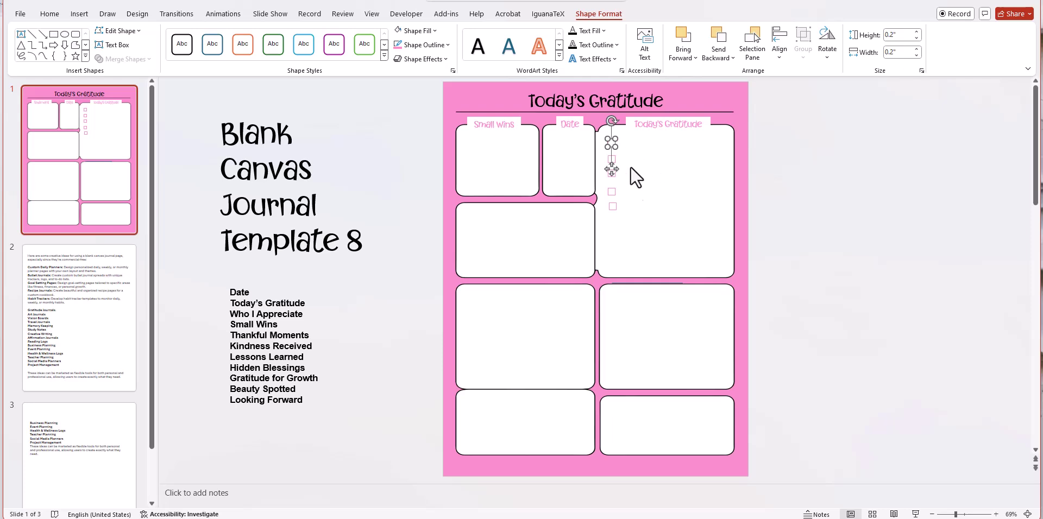
pyautogui.click(661, 199)
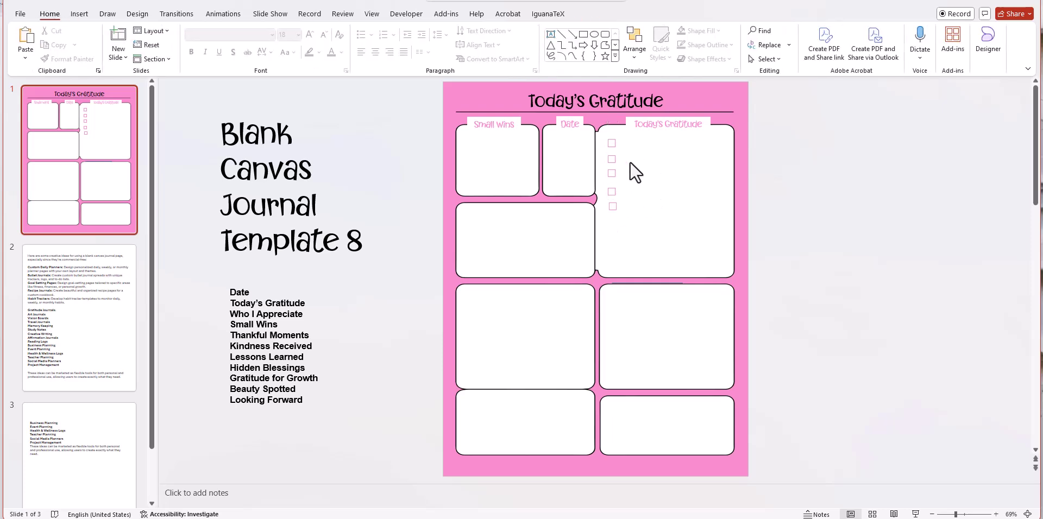
# Step: Align the five checkboxes left and distribute them evenly vertically
pyautogui.moveTo(635, 240); pyautogui.dragTo(593, 128)
pyautogui.click(637, 46)
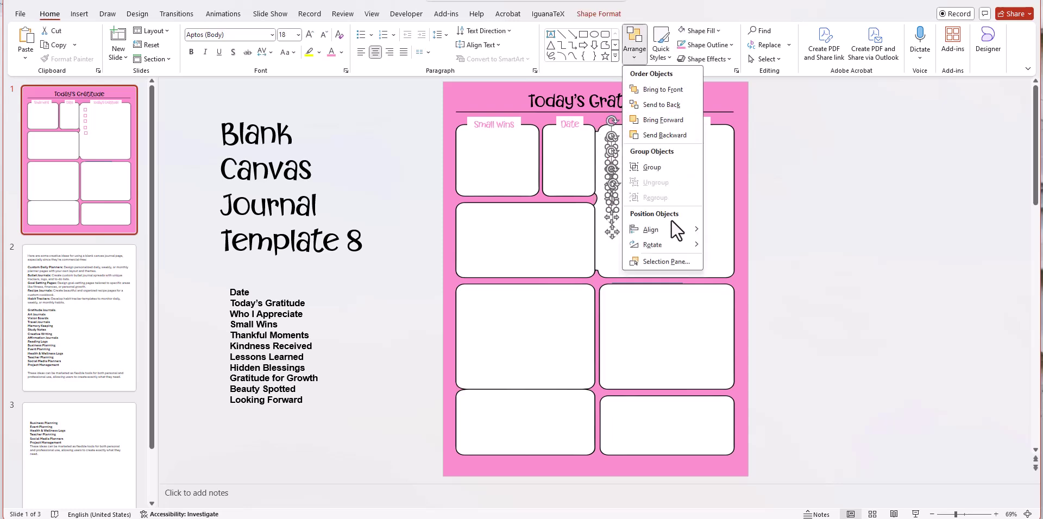
pyautogui.moveTo(674, 229)
pyautogui.click(734, 233)
pyautogui.click(636, 48)
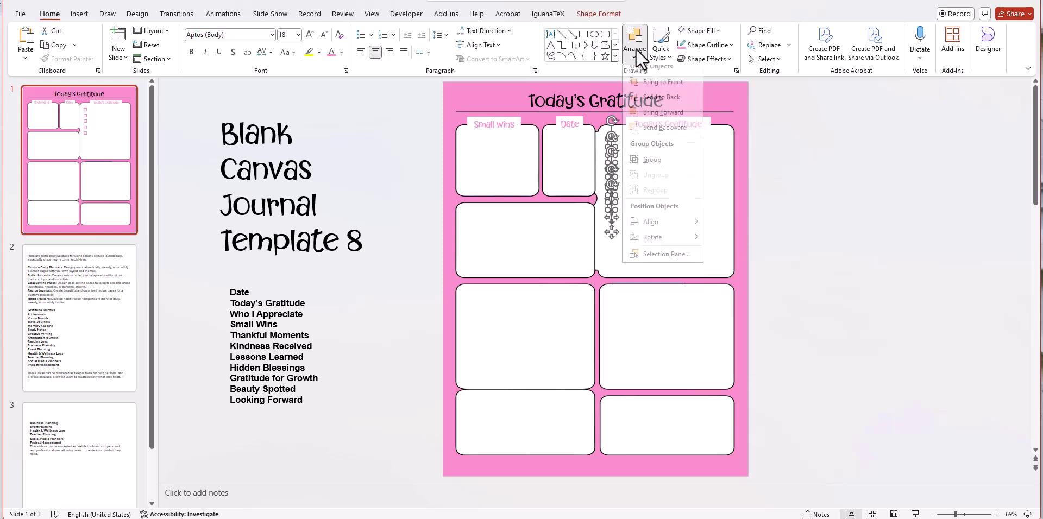
pyautogui.moveTo(674, 229)
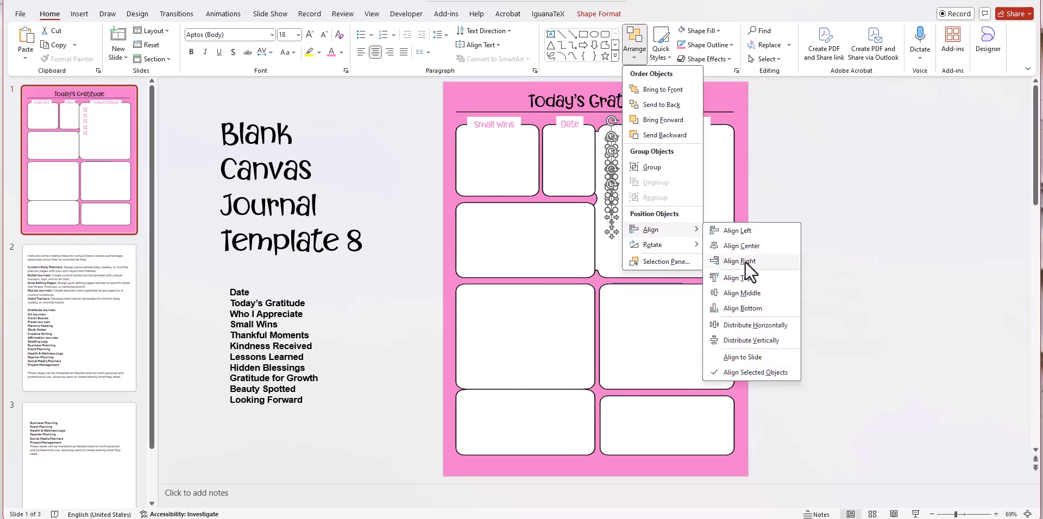
pyautogui.click(759, 340)
pyautogui.click(821, 207)
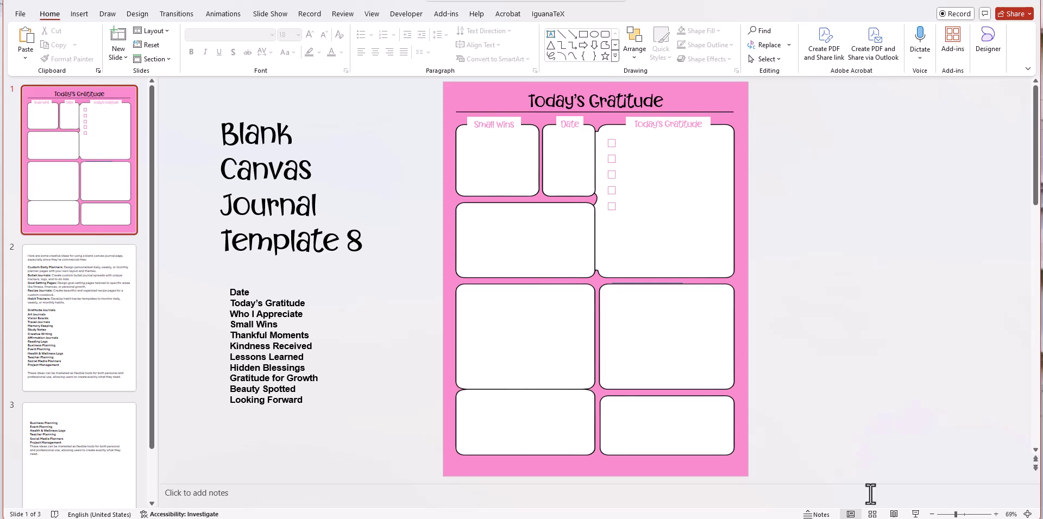
# Step: Zoom in to 166% and group the five checkbox squares into one object
pyautogui.click(976, 515)
pyautogui.scroll(5, 862, 332)
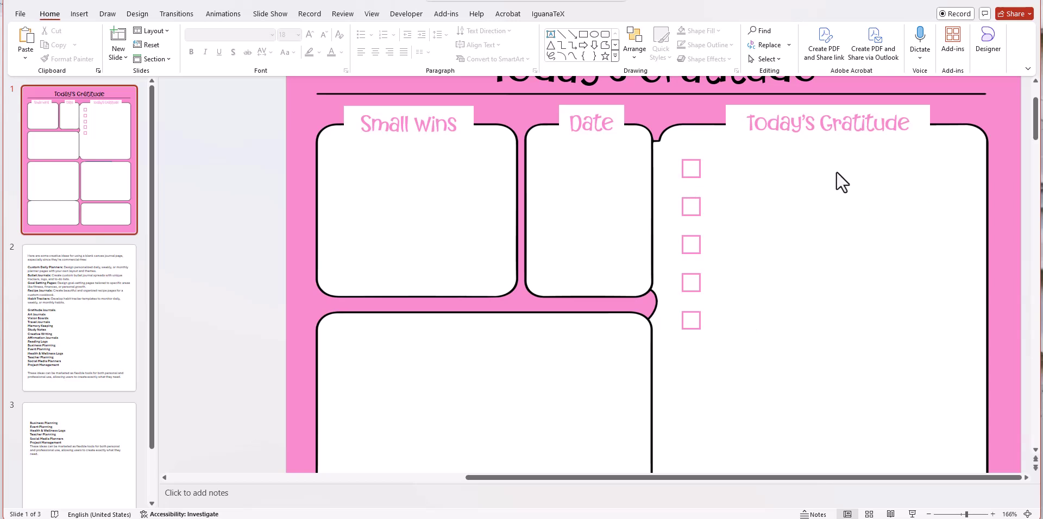
pyautogui.moveTo(752, 390); pyautogui.dragTo(666, 130)
pyautogui.click(635, 44)
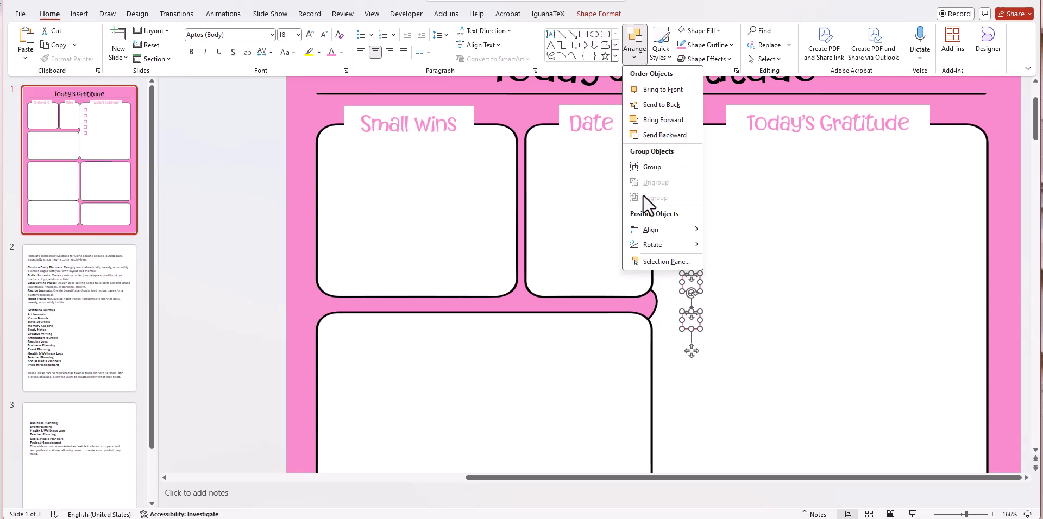
pyautogui.click(646, 168)
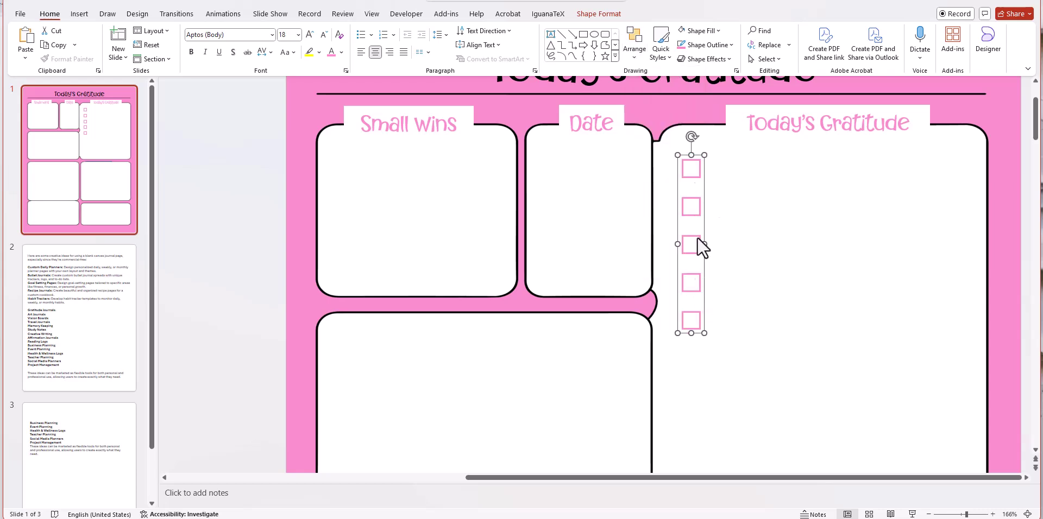
pyautogui.click(787, 330)
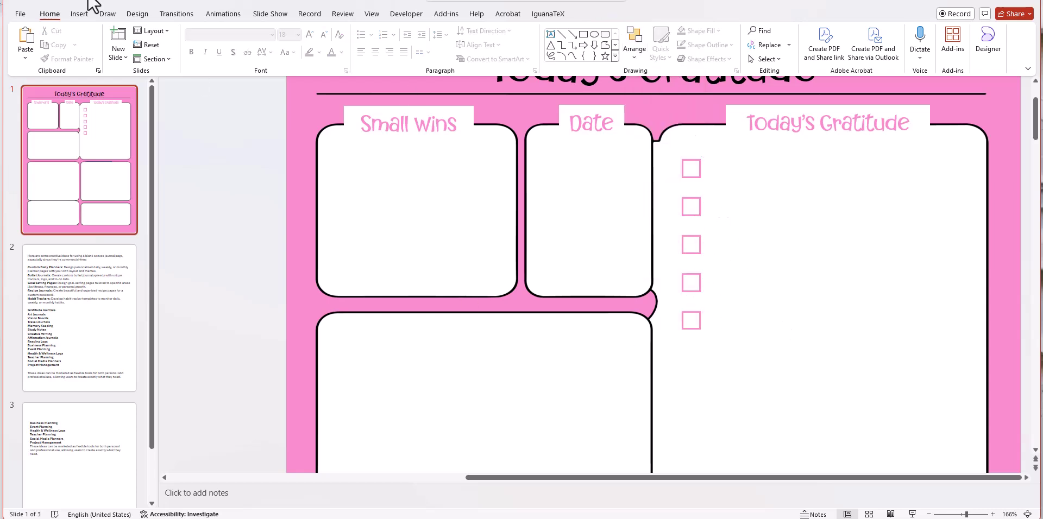
# Step: Draw a pink straight writing line beside the first checkbox
pyautogui.click(77, 14)
pyautogui.click(217, 42)
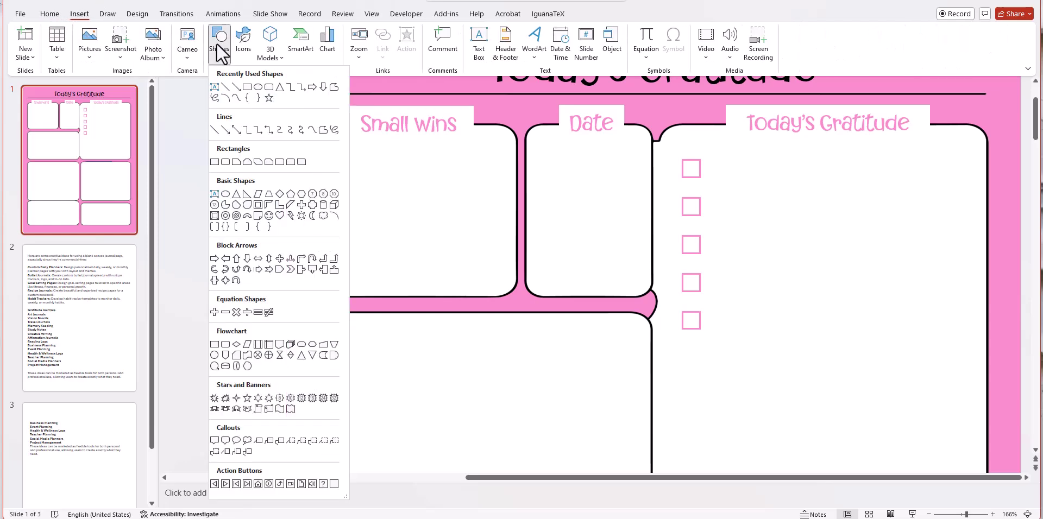
pyautogui.click(226, 86)
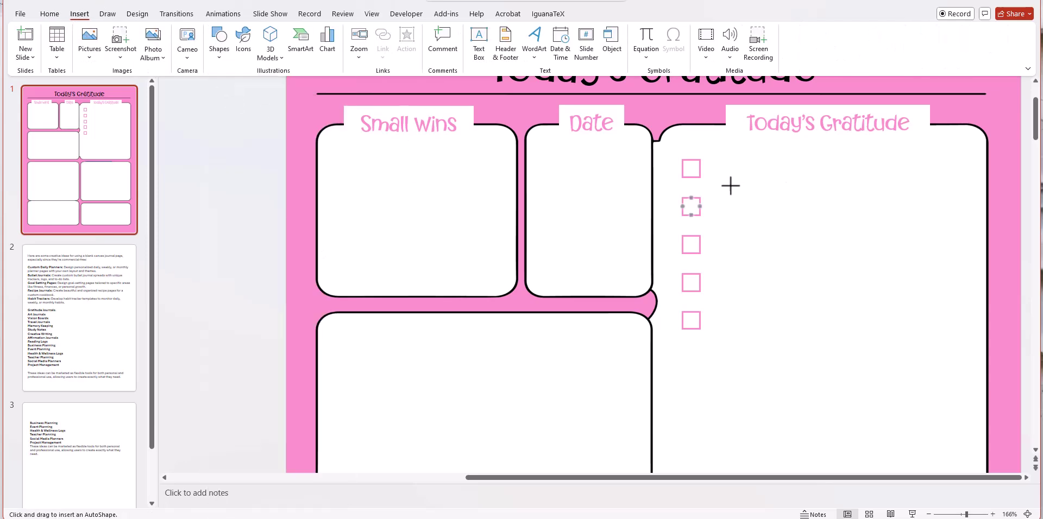
pyautogui.moveTo(683, 178); pyautogui.dragTo(875, 168)
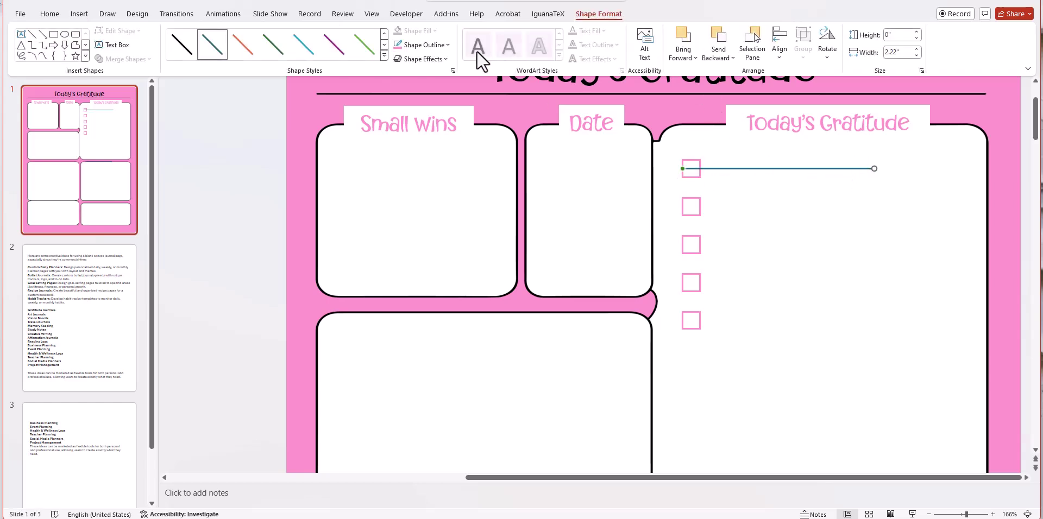
pyautogui.click(398, 43)
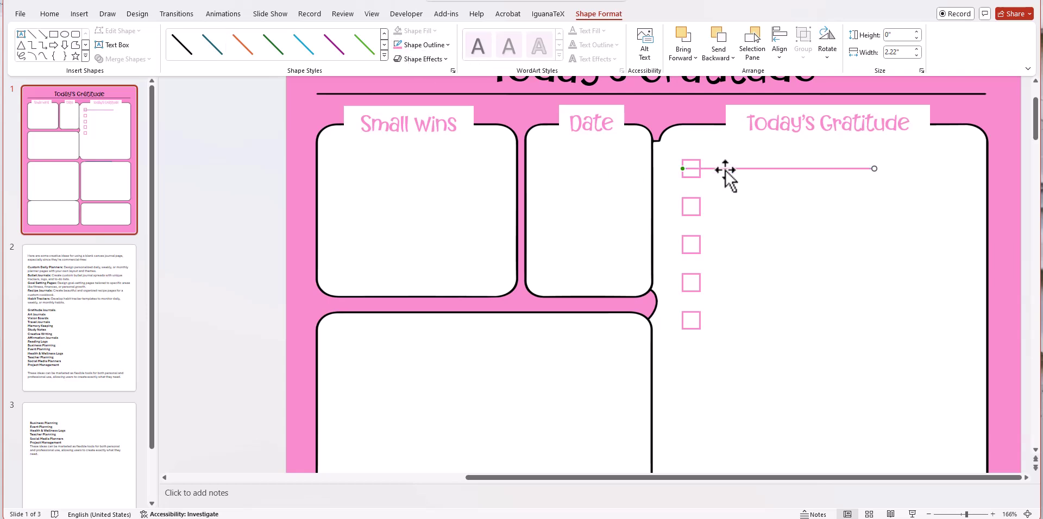
pyautogui.hotkey('ctrl', 'Down')
pyautogui.hotkey('ctrl', 'Down')
pyautogui.hotkey('ctrl', 'Down')
pyautogui.hotkey('ctrl', 'Down')
pyautogui.hotkey('ctrl', 'Down')
pyautogui.hotkey('ctrl', 'Down')
pyautogui.hotkey('ctrl', 'Down')
pyautogui.hotkey('ctrl', 'Down')
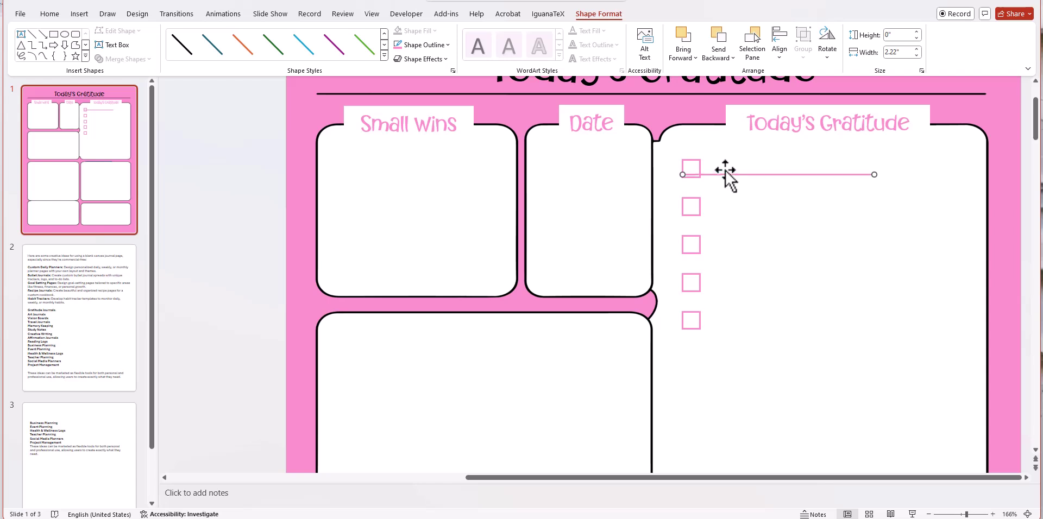
pyautogui.hotkey('ctrl', 'Down')
pyautogui.hotkey('ctrl', 'Down')
pyautogui.hotkey('ctrl', 'Down')
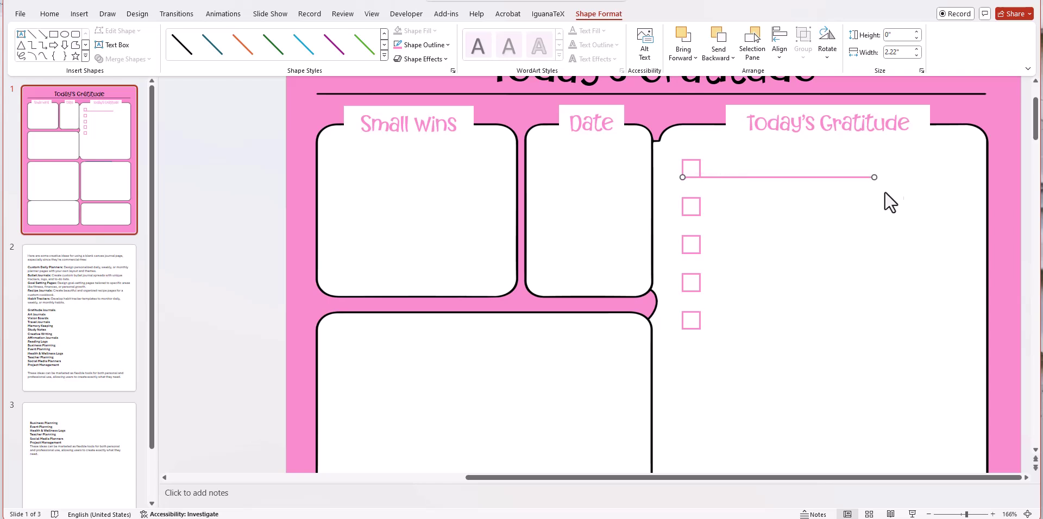
pyautogui.hotkey('alt', 'h')
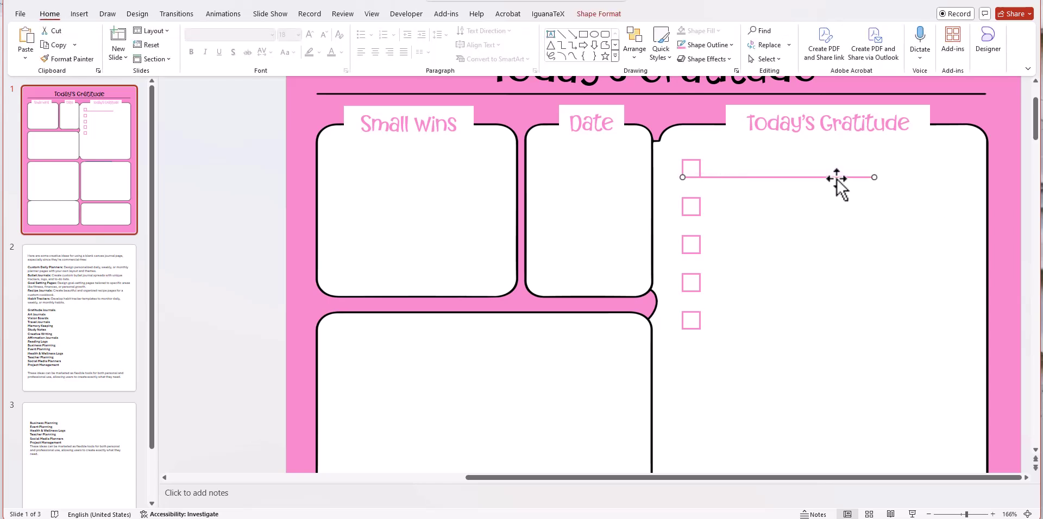
# Step: Copy the line and place a pasted copy beside the second checkbox
pyautogui.rightClick(836, 179)
pyautogui.click(860, 197)
pyautogui.rightClick(880, 211)
pyautogui.click(904, 253)
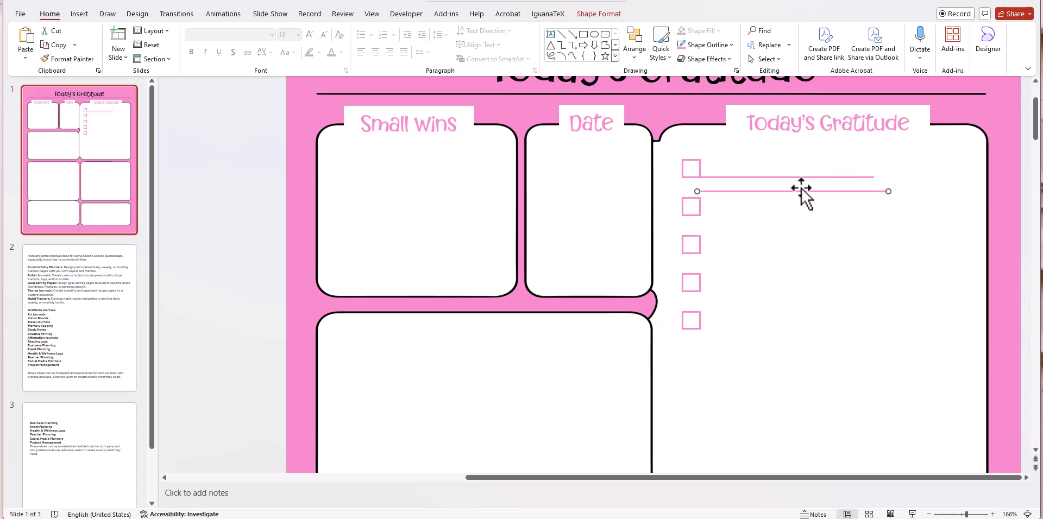
pyautogui.moveTo(799, 194); pyautogui.dragTo(815, 261)
# Step: Paste more copies of the line beside the remaining checkboxes, down to the fifth
pyautogui.rightClick(878, 256)
pyautogui.click(904, 298)
pyautogui.scroll(-1, 817, 264)
pyautogui.rightClick(818, 269)
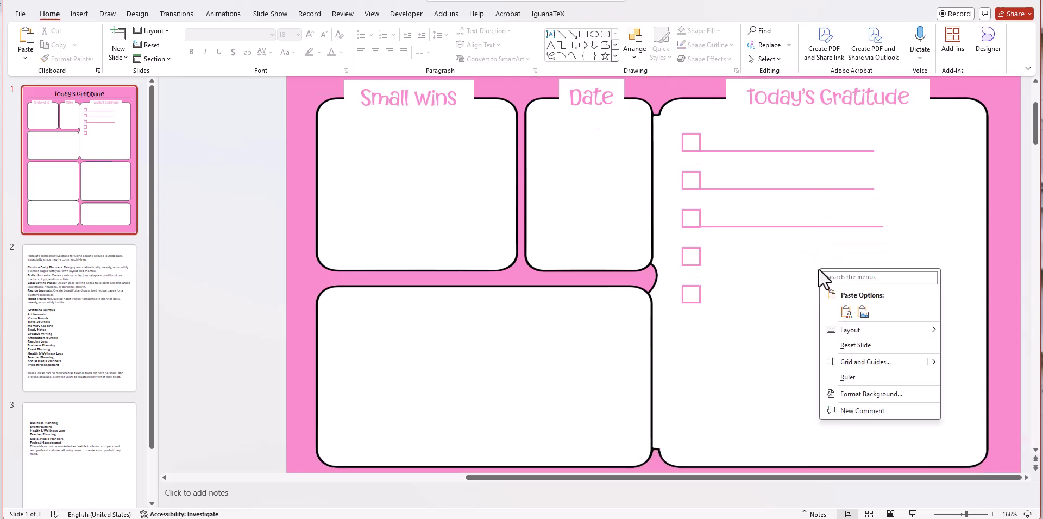
pyautogui.click(846, 311)
pyautogui.moveTo(791, 171); pyautogui.dragTo(787, 265)
pyautogui.rightClick(819, 316)
pyautogui.click(849, 360)
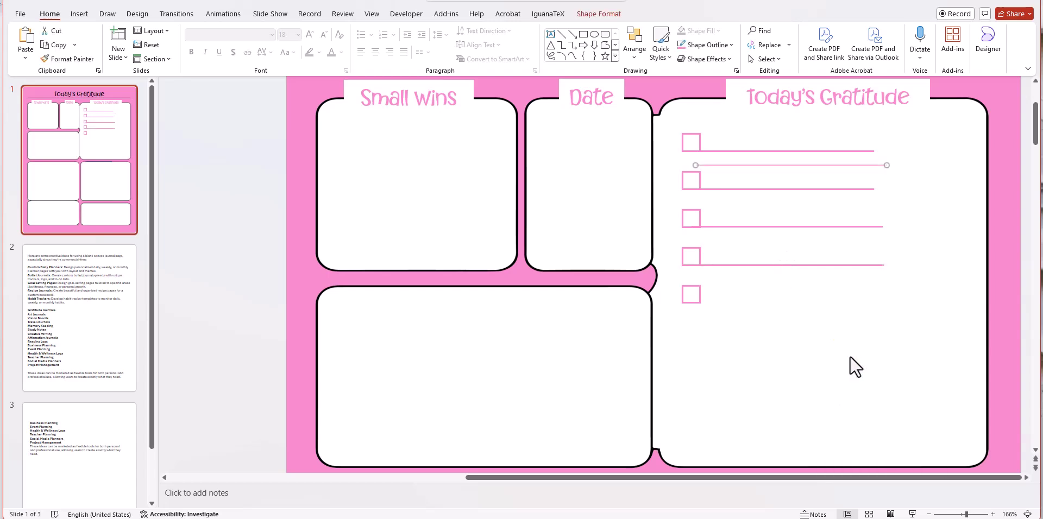
pyautogui.moveTo(793, 182); pyautogui.dragTo(788, 301)
pyautogui.moveTo(915, 354); pyautogui.dragTo(677, 108)
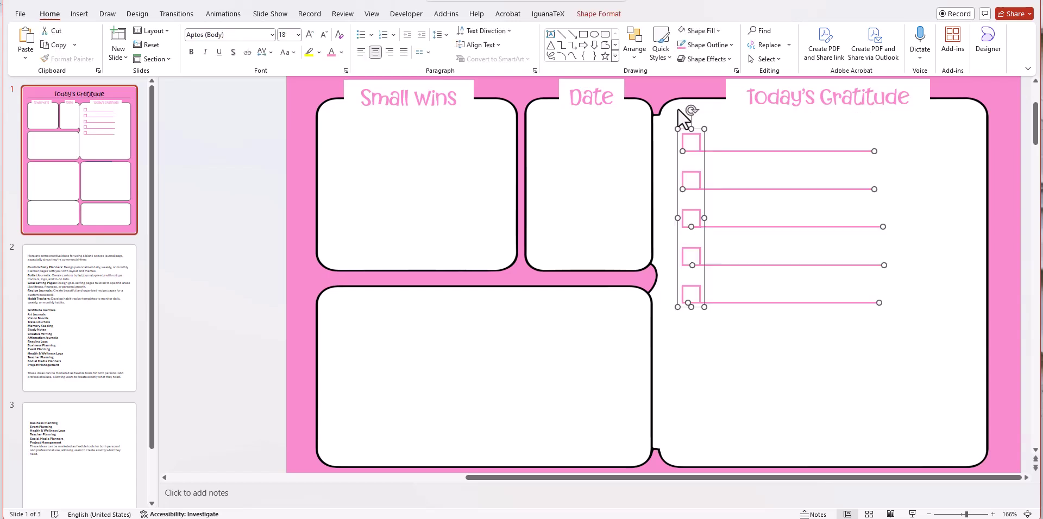
# Step: Align the right ends of the five pink lines
pyautogui.keyDown('shift'); pyautogui.click(705, 136); pyautogui.keyUp('shift')
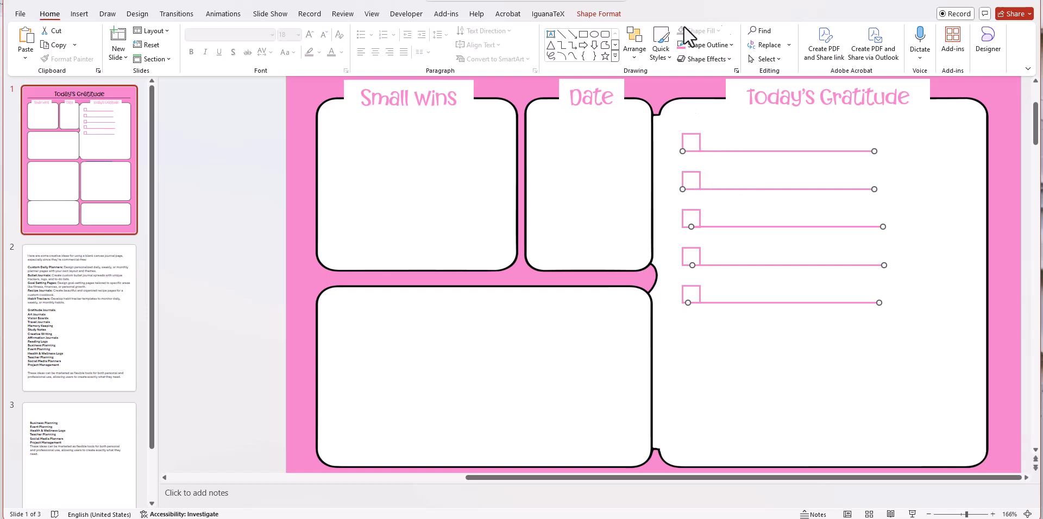
pyautogui.click(642, 36)
pyautogui.moveTo(658, 231)
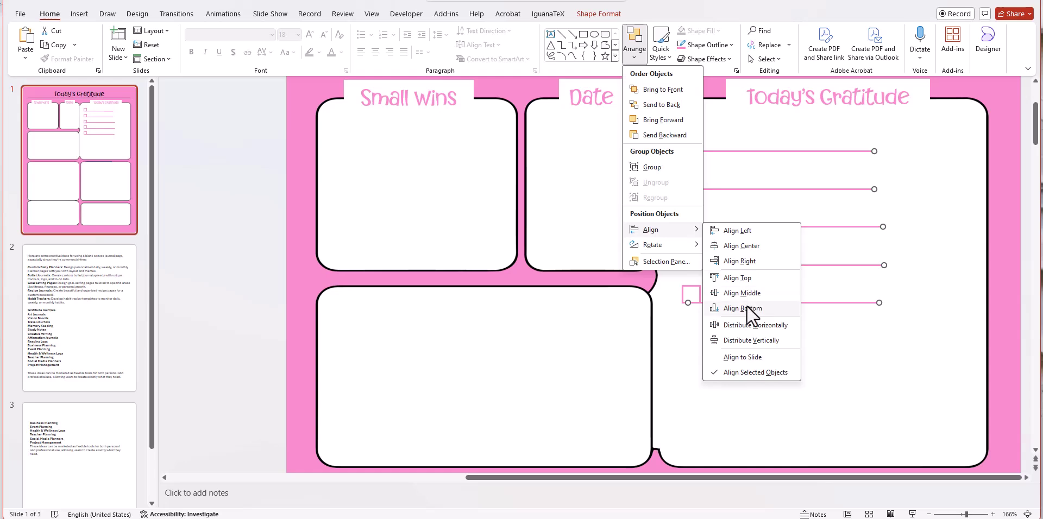
pyautogui.click(749, 262)
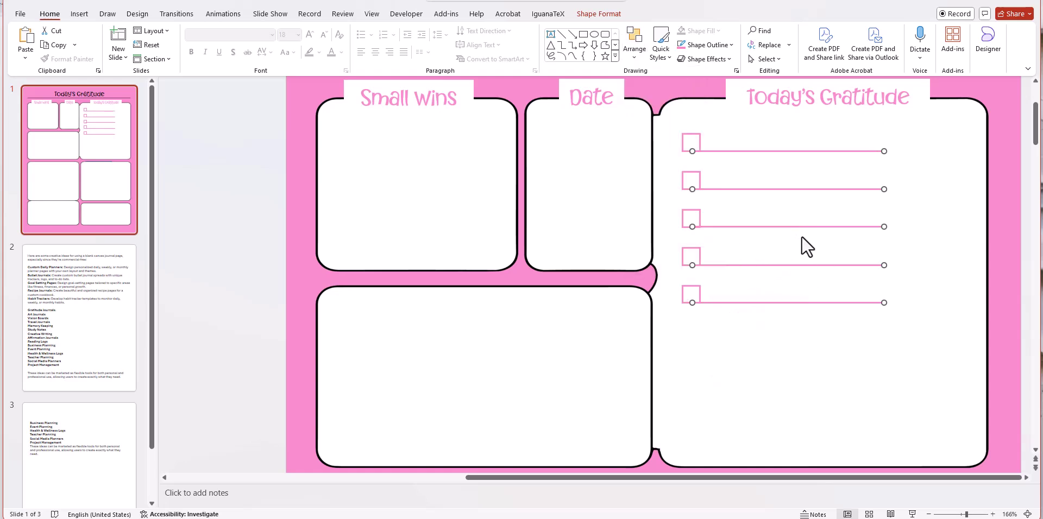
# Step: Distribute the checklist rows vertically so they are evenly spaced
pyautogui.click(637, 37)
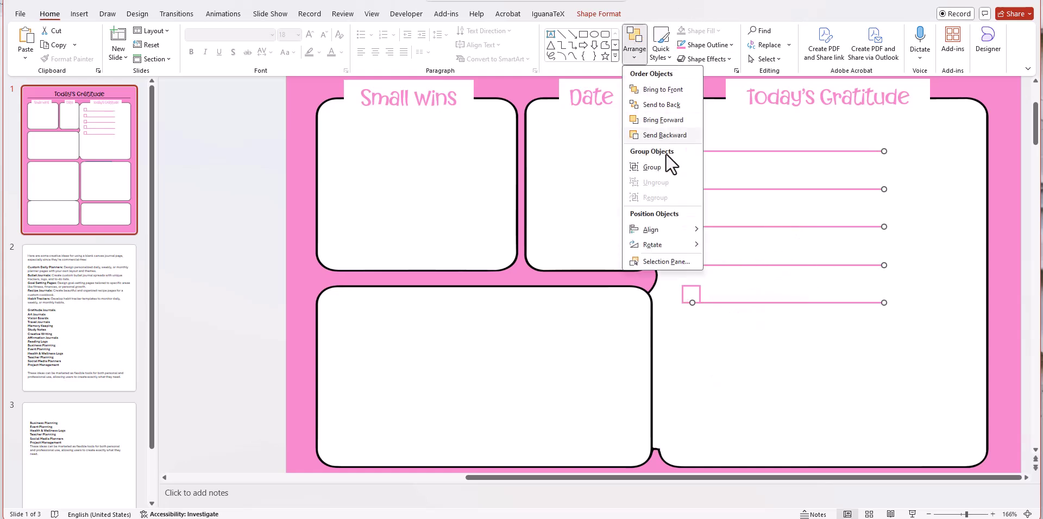
pyautogui.moveTo(665, 232)
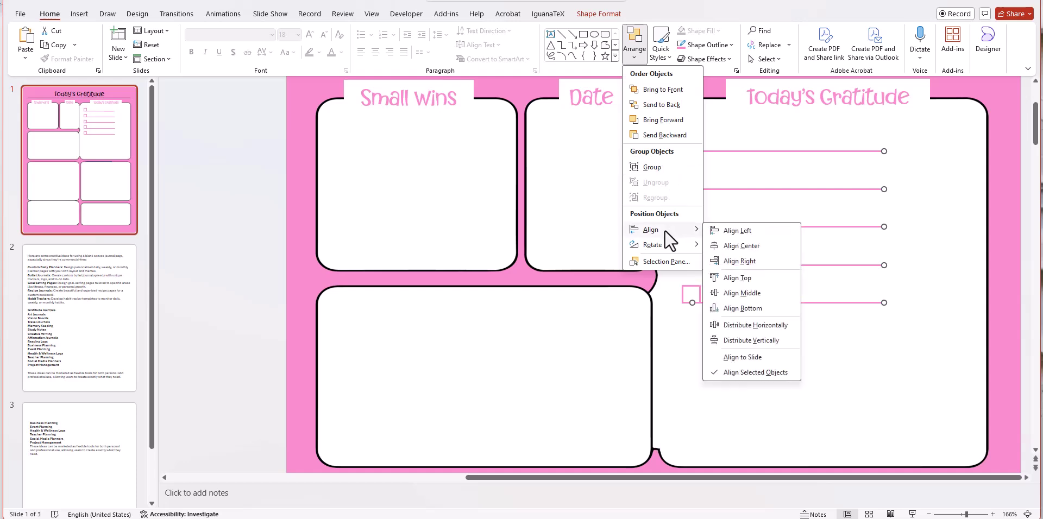
pyautogui.click(748, 340)
pyautogui.click(876, 361)
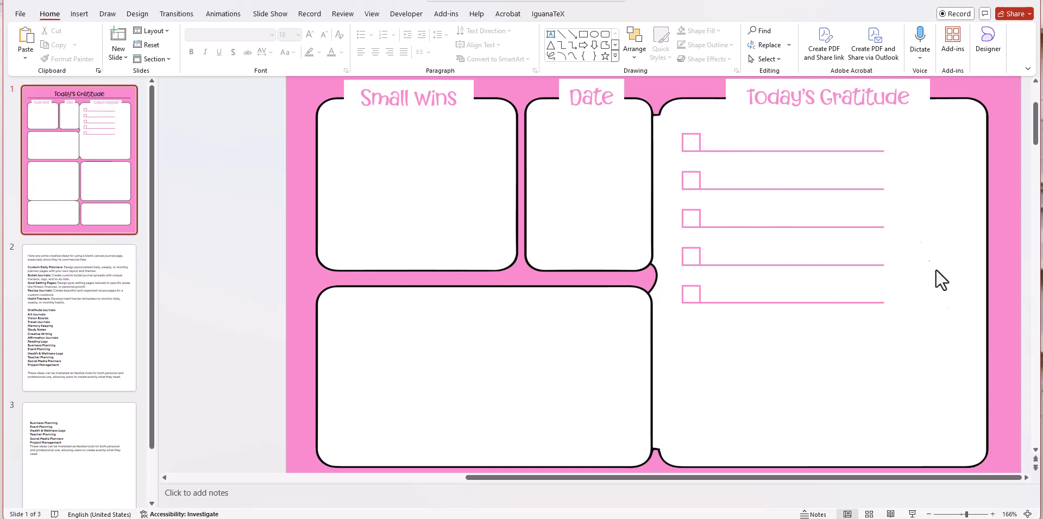
pyautogui.moveTo(924, 342); pyautogui.dragTo(681, 116)
# Step: Apply a dashed outline style to the five pink writing lines
pyautogui.keyDown('shift'); pyautogui.click(706, 141); pyautogui.keyUp('shift')
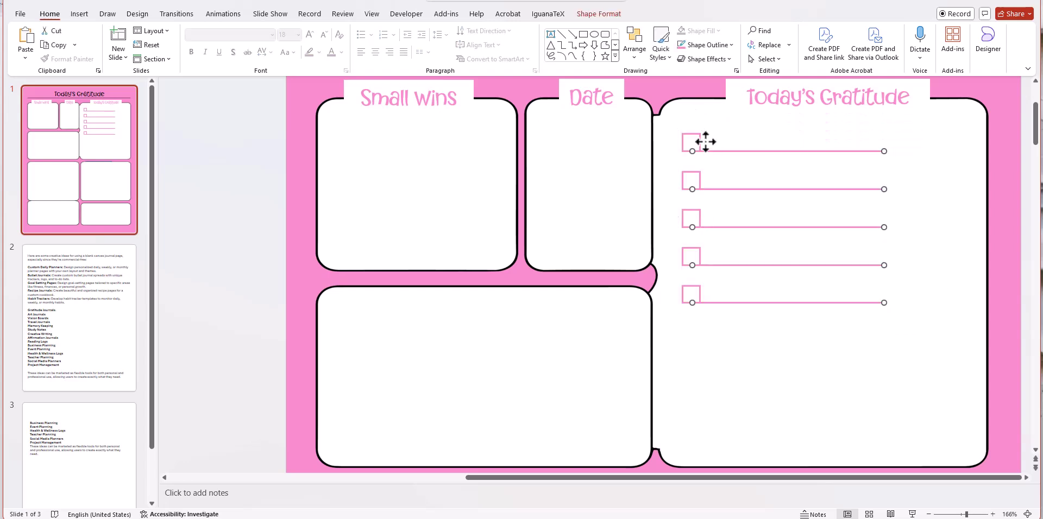
pyautogui.click(607, 16)
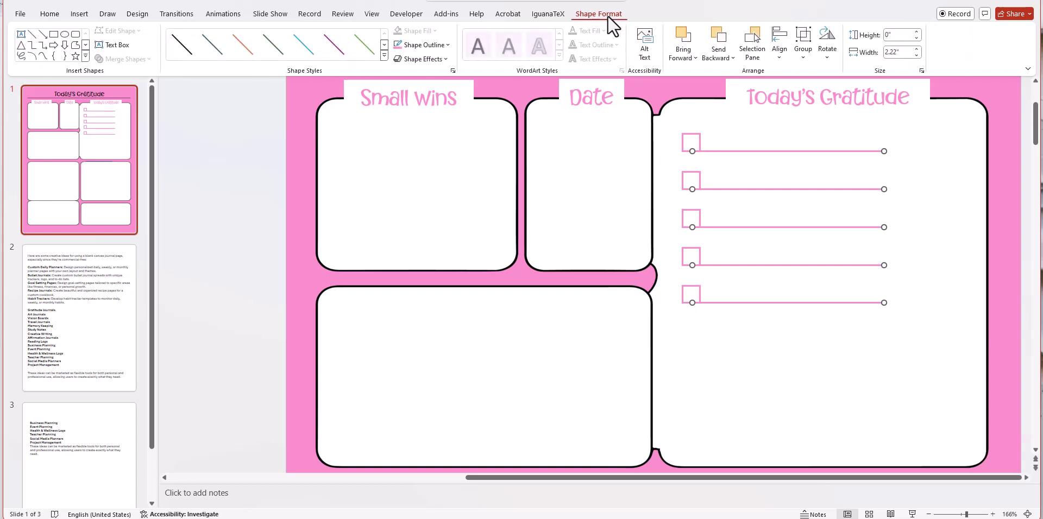
pyautogui.click(436, 48)
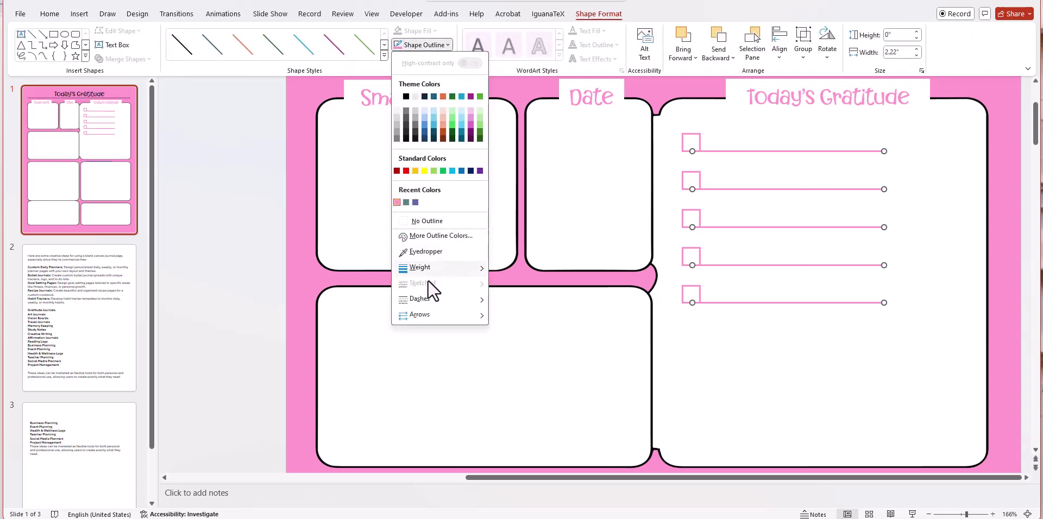
pyautogui.moveTo(426, 299)
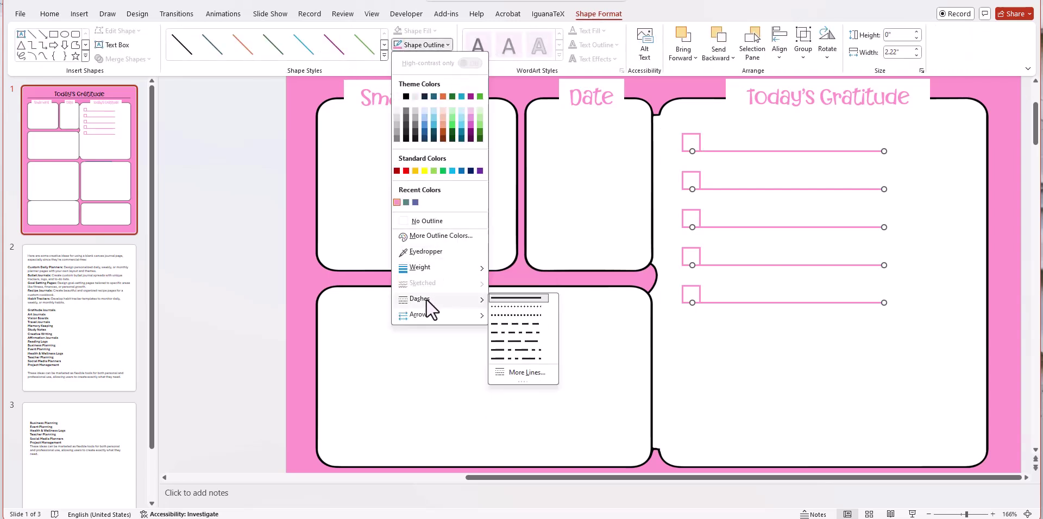
pyautogui.click(511, 326)
pyautogui.click(837, 427)
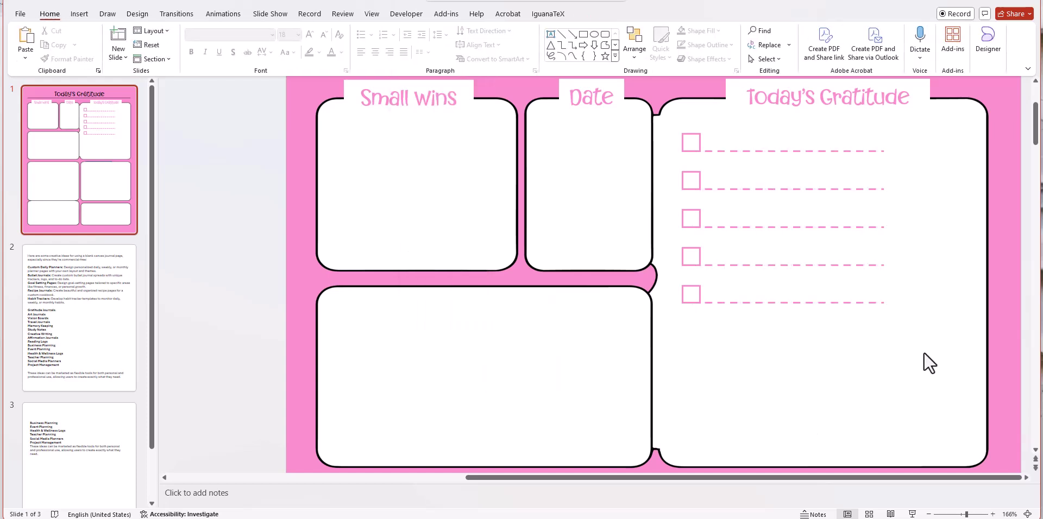
# Step: Group the checkboxes and dashed lines, then paste a copy below the original checklist
pyautogui.moveTo(924, 353); pyautogui.dragTo(639, 93)
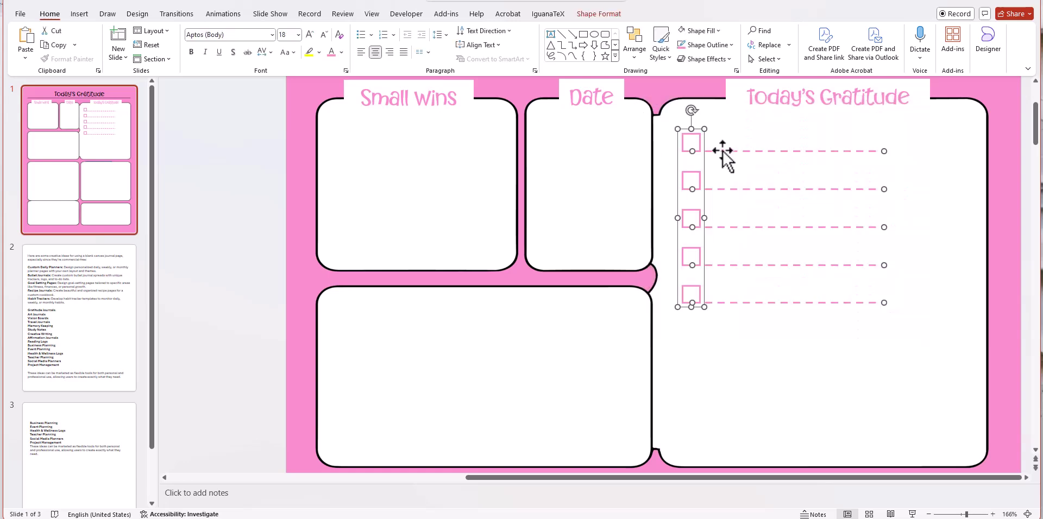
pyautogui.click(636, 40)
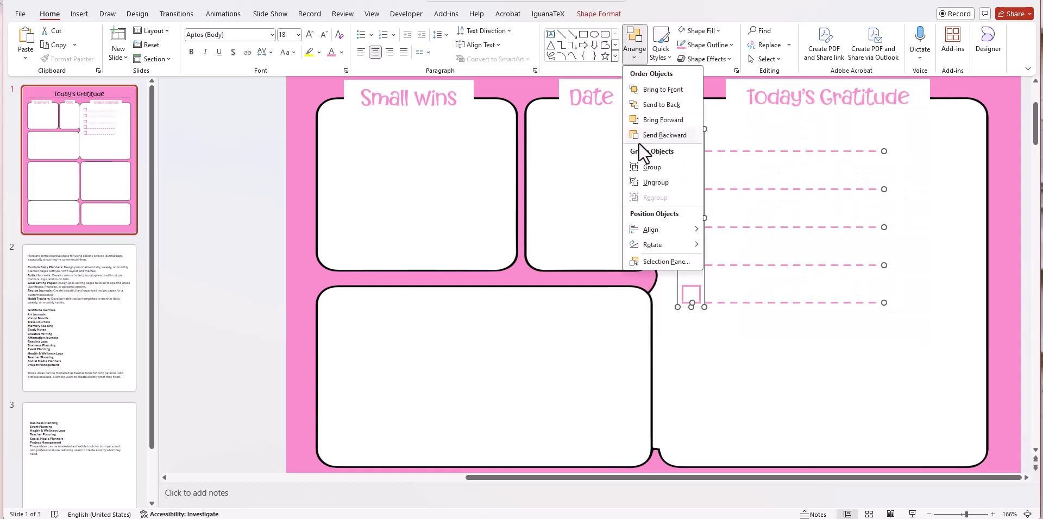
pyautogui.click(649, 170)
pyautogui.rightClick(740, 151)
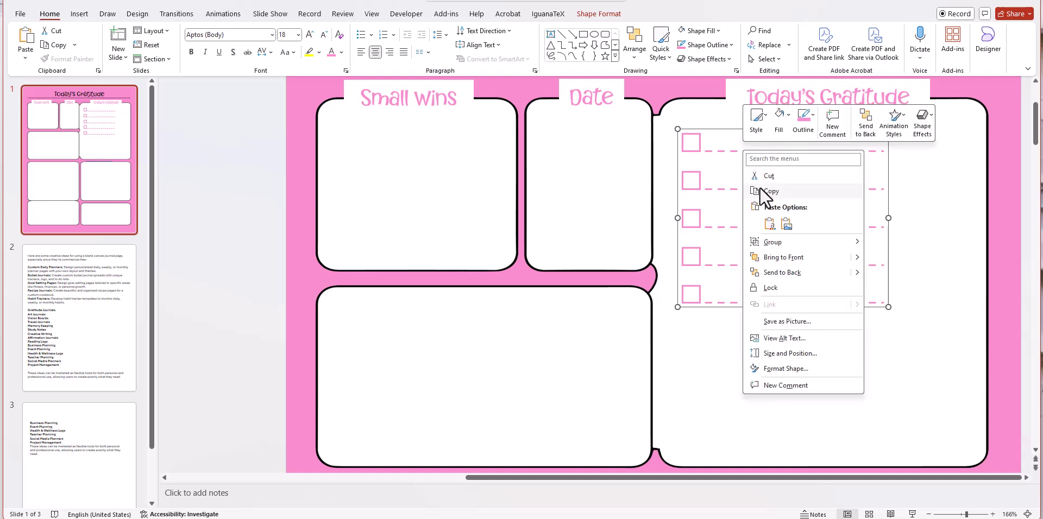
pyautogui.press('Escape')
pyautogui.rightClick(920, 179)
pyautogui.click(947, 221)
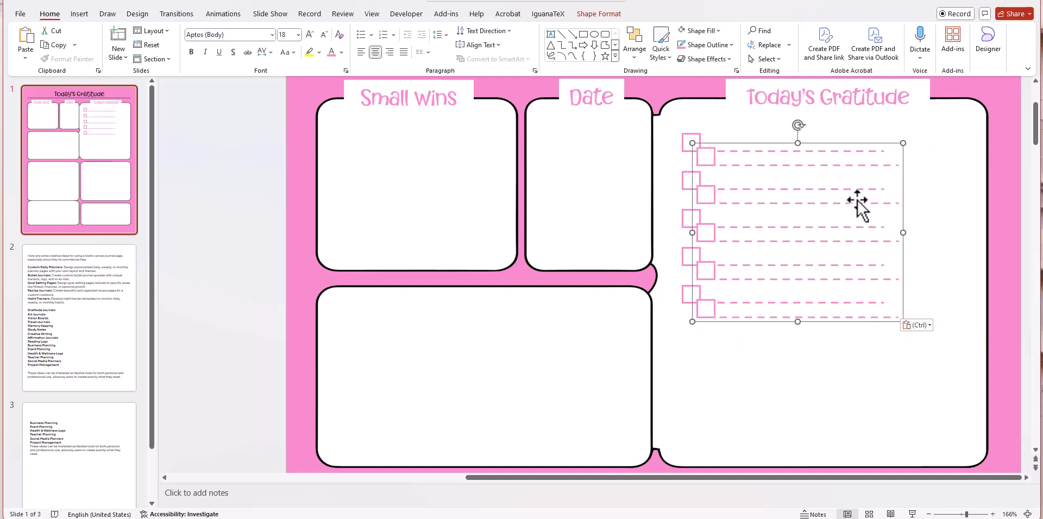
pyautogui.moveTo(831, 151); pyautogui.dragTo(812, 324)
pyautogui.click(949, 279)
# Step: Ungroup the pasted checklist copy
pyautogui.scroll(-3, 953, 286)
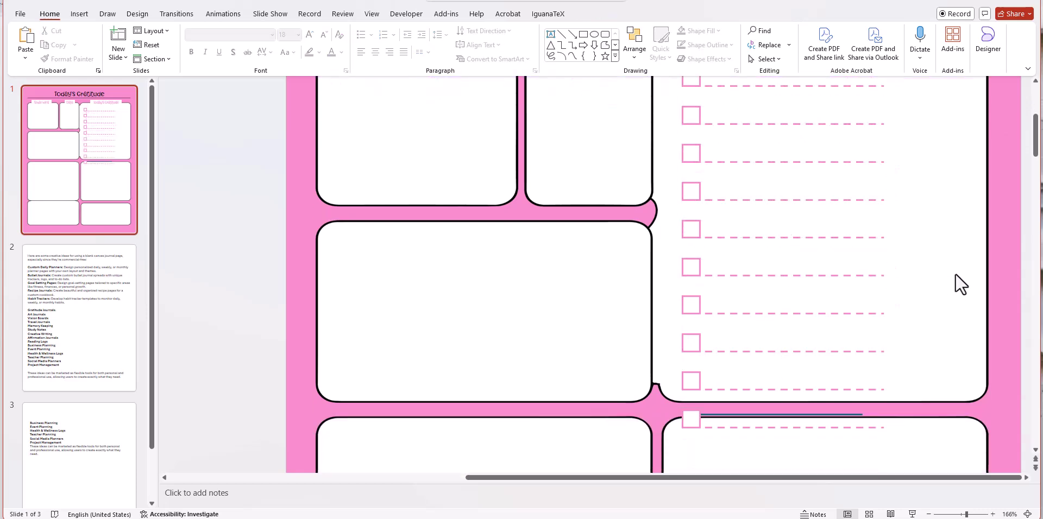
pyautogui.rightClick(782, 301)
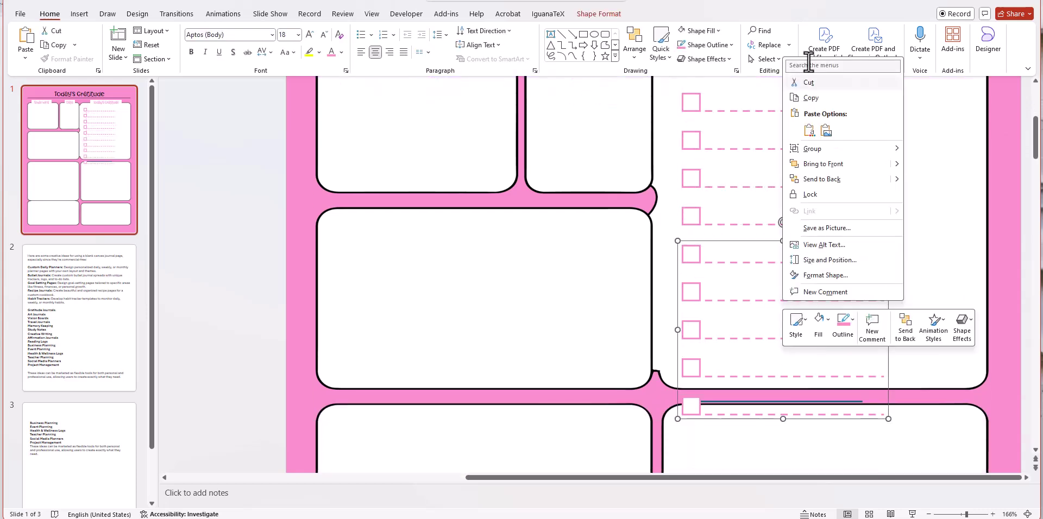
pyautogui.click(948, 198)
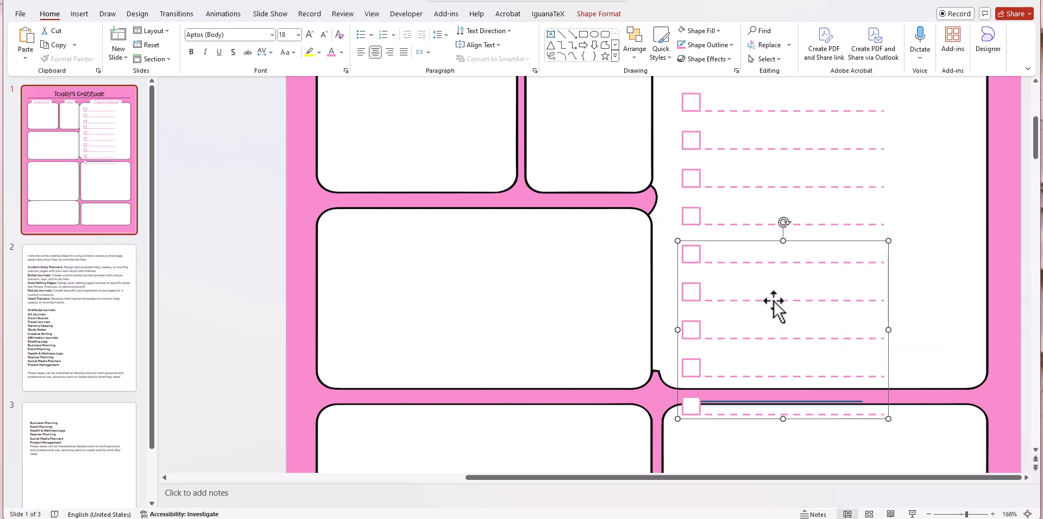
pyautogui.moveTo(774, 301); pyautogui.dragTo(778, 302)
pyautogui.hotkey('ctrl', 'z')
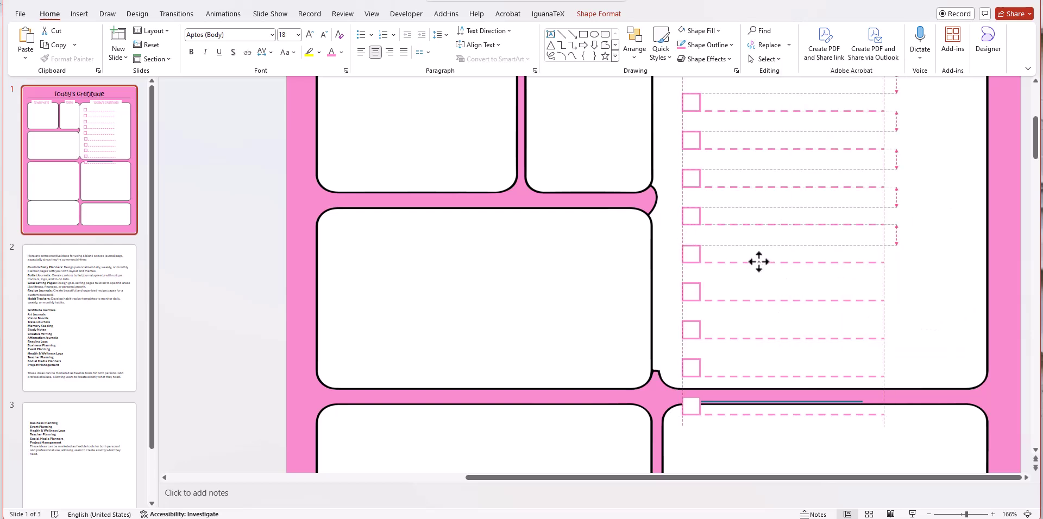
pyautogui.click(635, 44)
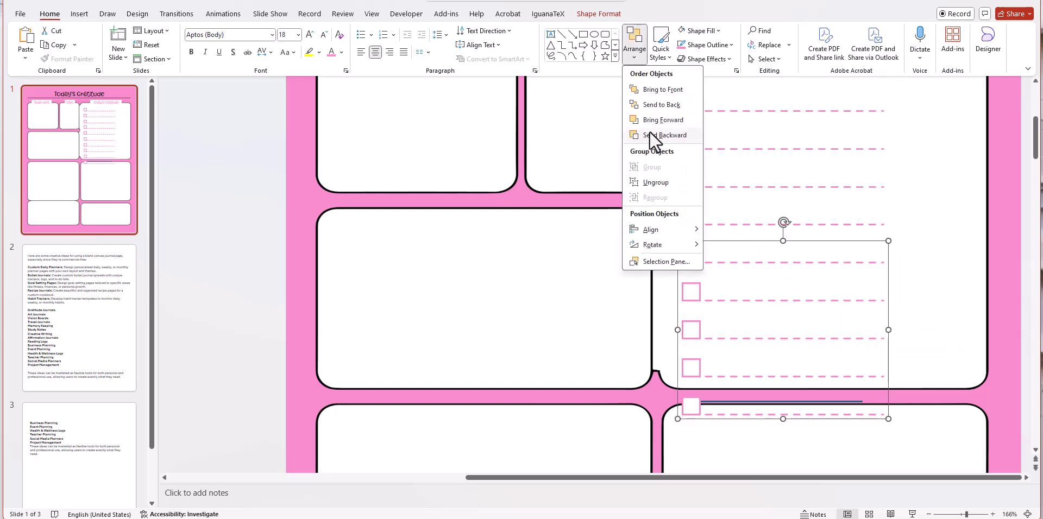
pyautogui.click(656, 182)
pyautogui.click(672, 275)
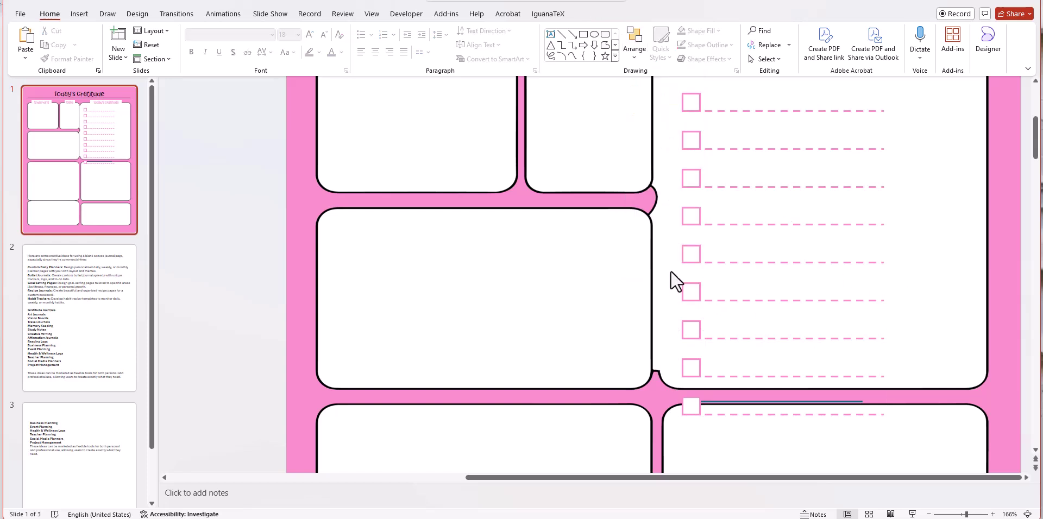
# Step: Ungroup the remaining shapes and delete the extra rows at the checklist bottom
pyautogui.rightClick(683, 269)
pyautogui.click(679, 256)
pyautogui.rightClick(680, 254)
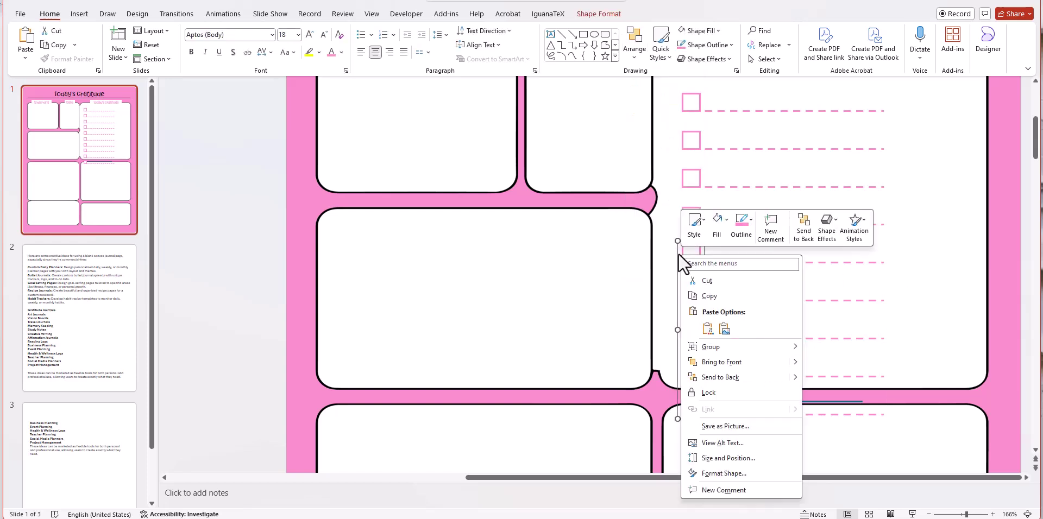
pyautogui.moveTo(708, 347)
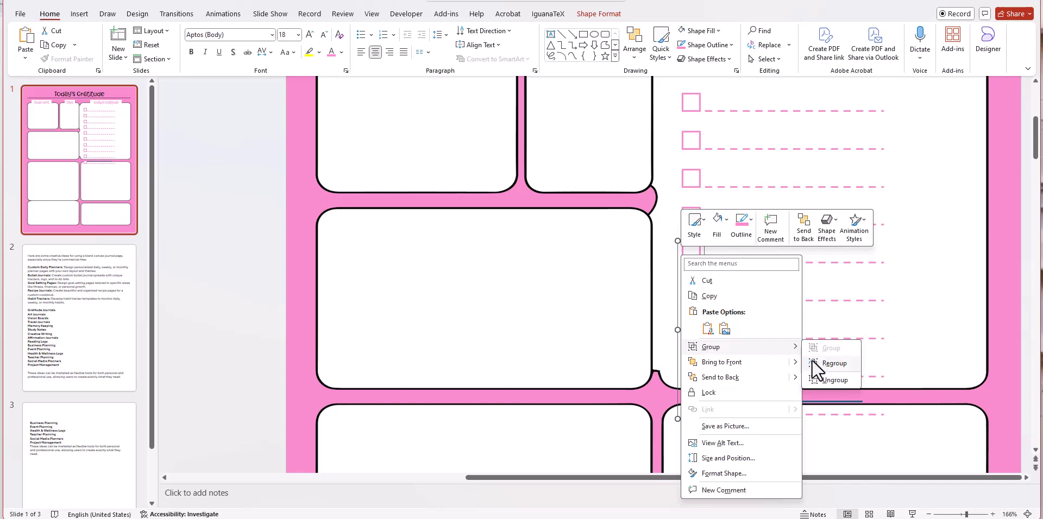
pyautogui.click(819, 380)
pyautogui.click(968, 274)
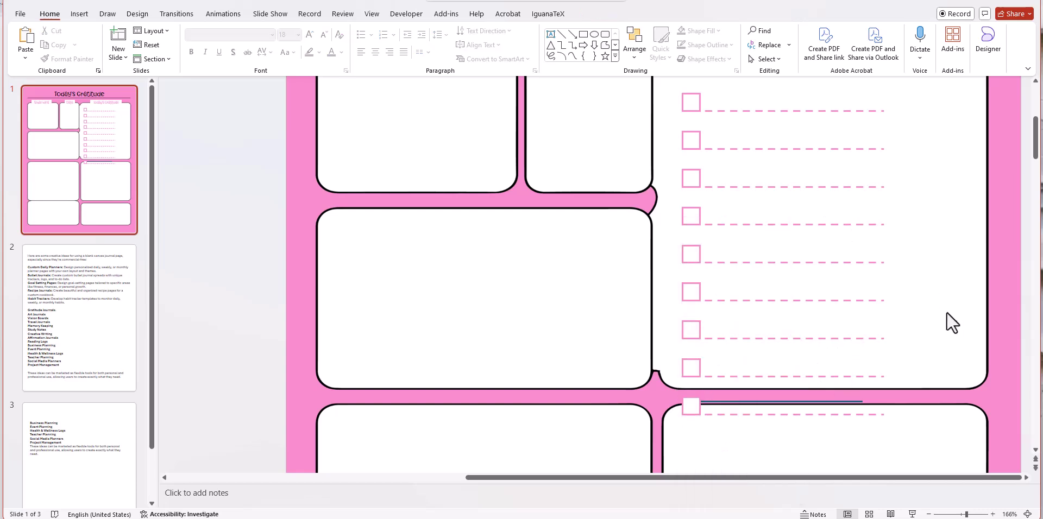
pyautogui.moveTo(918, 345); pyautogui.dragTo(660, 436)
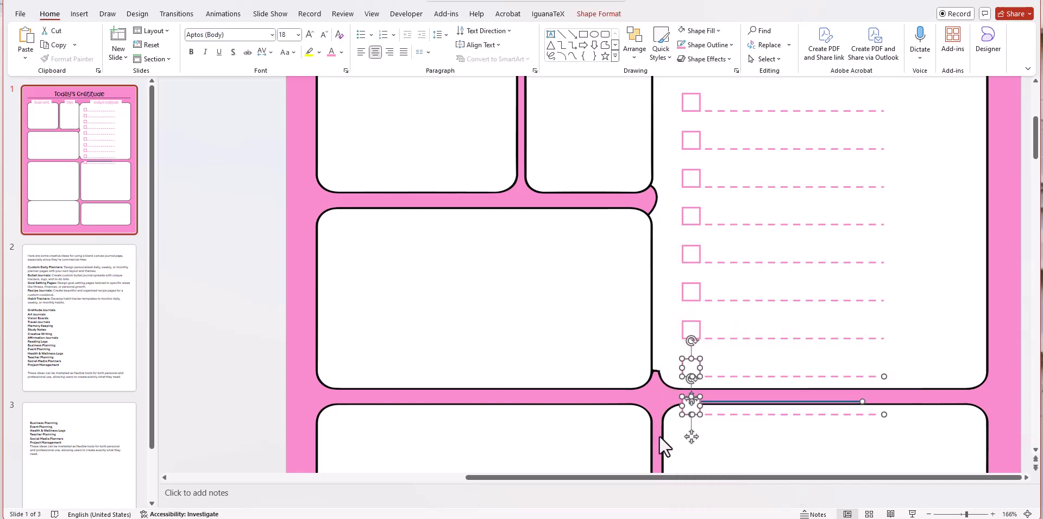
pyautogui.press('Delete')
# Step: Select the eight-row checklist shapes and ungroup them
pyautogui.scroll(3, 978, 308)
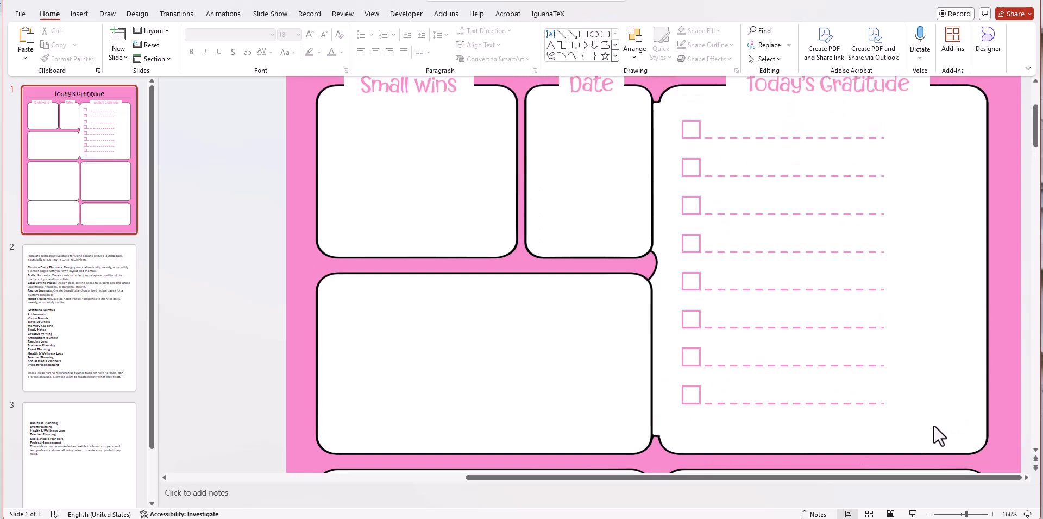
pyautogui.moveTo(945, 435); pyautogui.dragTo(663, 107)
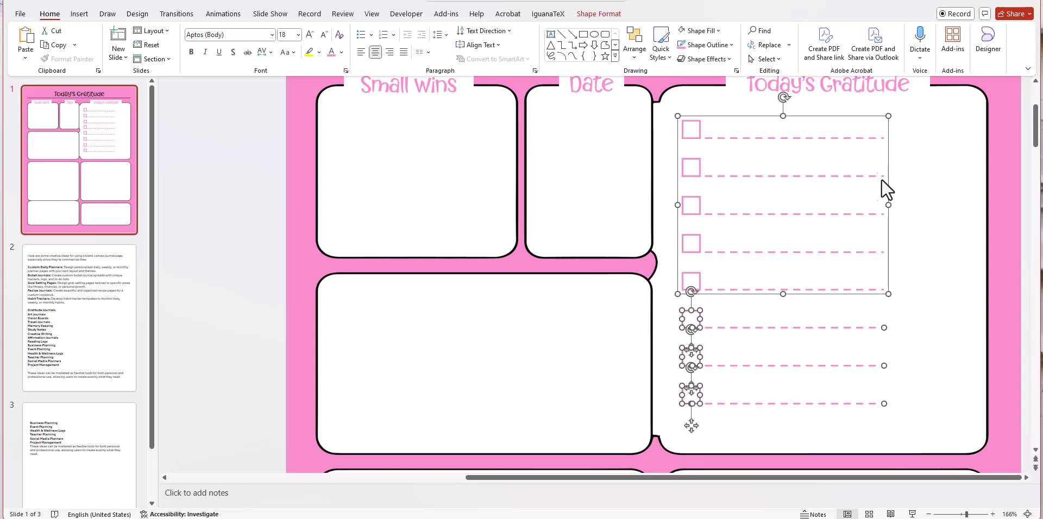
pyautogui.click(636, 43)
pyautogui.click(647, 181)
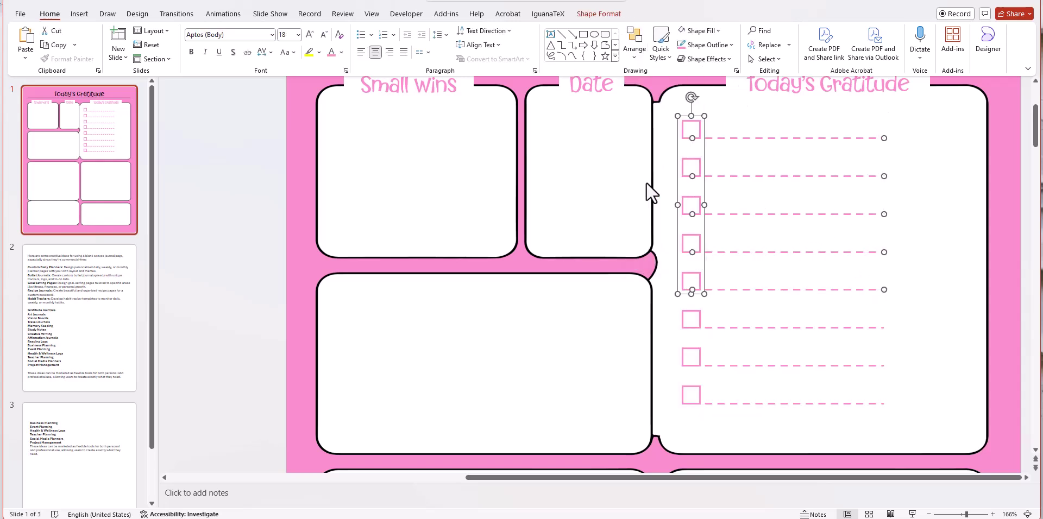
pyautogui.click(943, 295)
pyautogui.moveTo(876, 425); pyautogui.dragTo(654, 78)
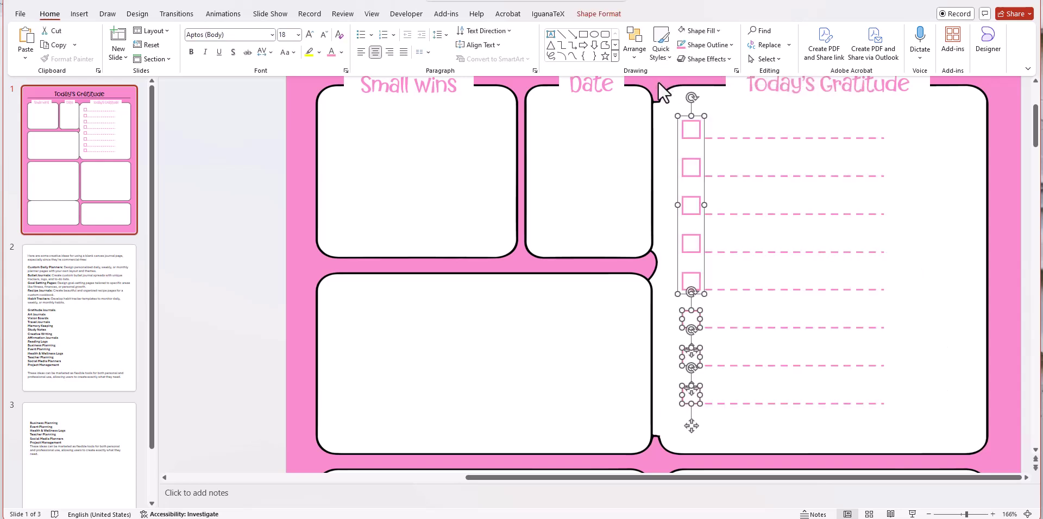
pyautogui.click(933, 296)
# Step: Regroup all the checklist pieces into one group
pyautogui.moveTo(960, 425); pyautogui.dragTo(660, 102)
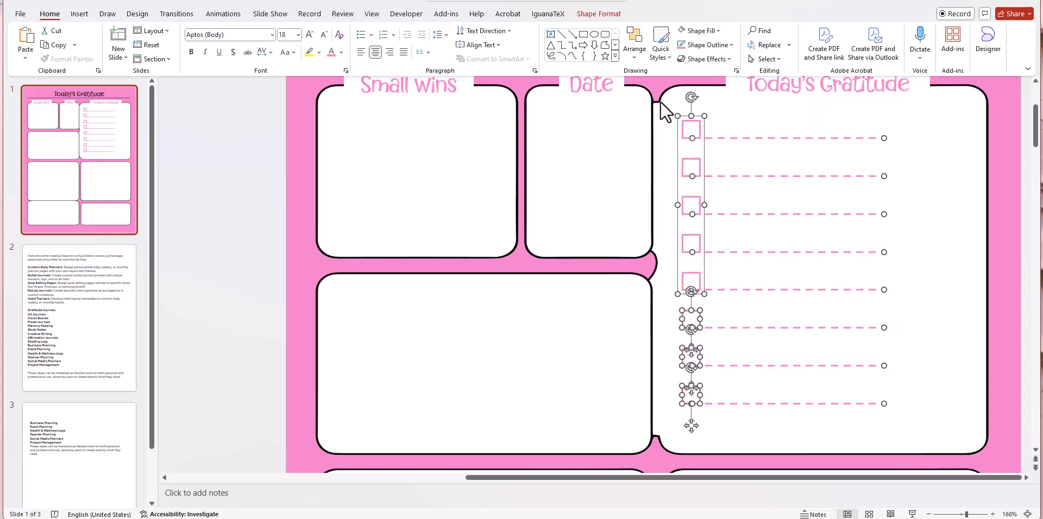
pyautogui.click(634, 54)
pyautogui.click(640, 195)
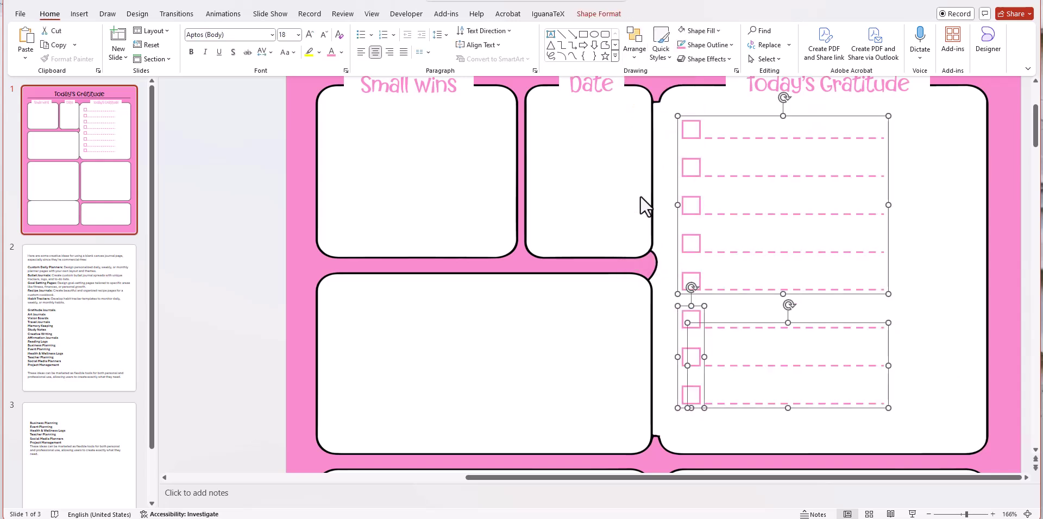
pyautogui.click(634, 49)
pyautogui.click(662, 168)
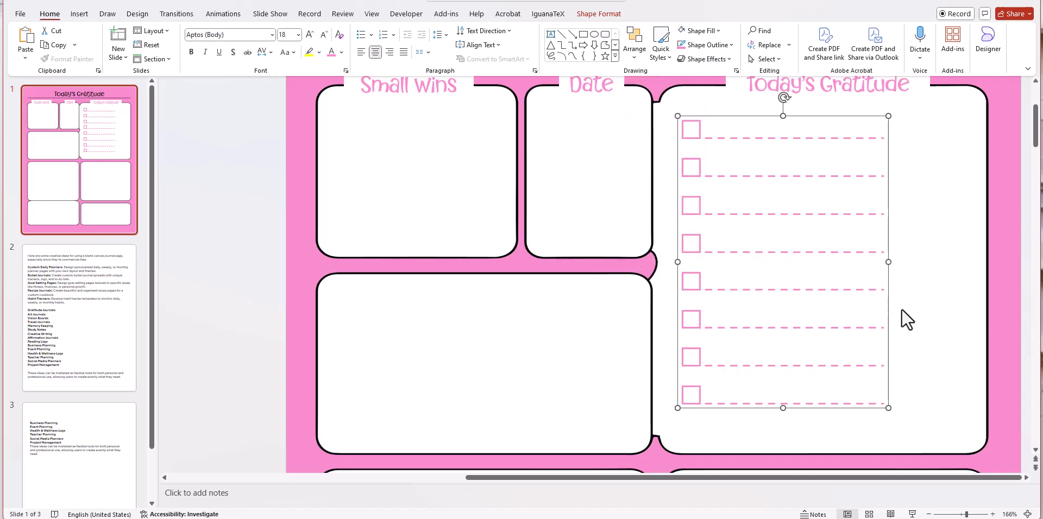
pyautogui.click(916, 467)
# Step: Move the grouped checklist slightly lower in the Today's Gratitude box
pyautogui.click(953, 515)
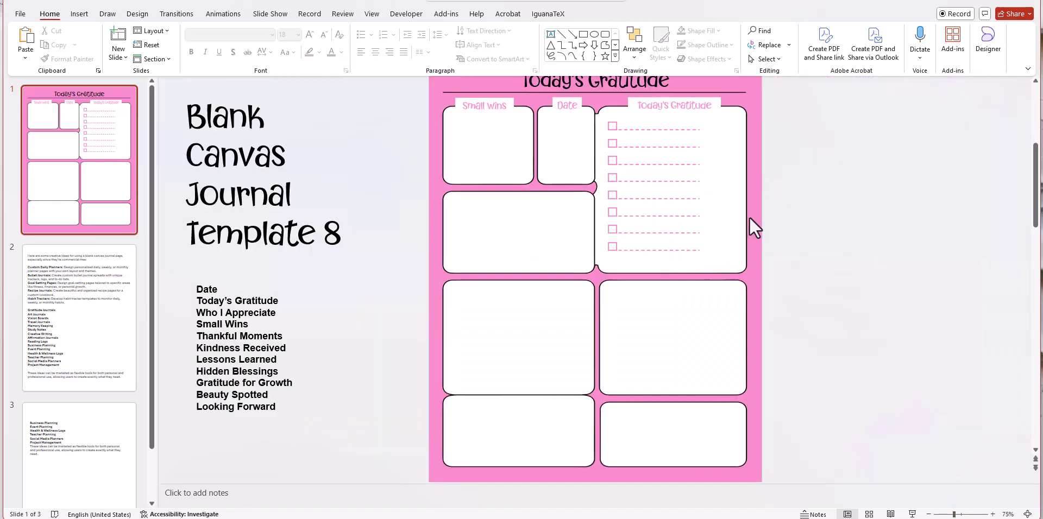
pyautogui.moveTo(699, 197)
pyautogui.mouseDown()
pyautogui.moveTo(657, 291)
pyautogui.moveTo(698, 360)
pyautogui.moveTo(542, 356)
pyautogui.moveTo(546, 273)
pyautogui.moveTo(552, 396)
pyautogui.moveTo(686, 186)
pyautogui.moveTo(699, 200)
pyautogui.mouseUp()
pyautogui.click(864, 212)
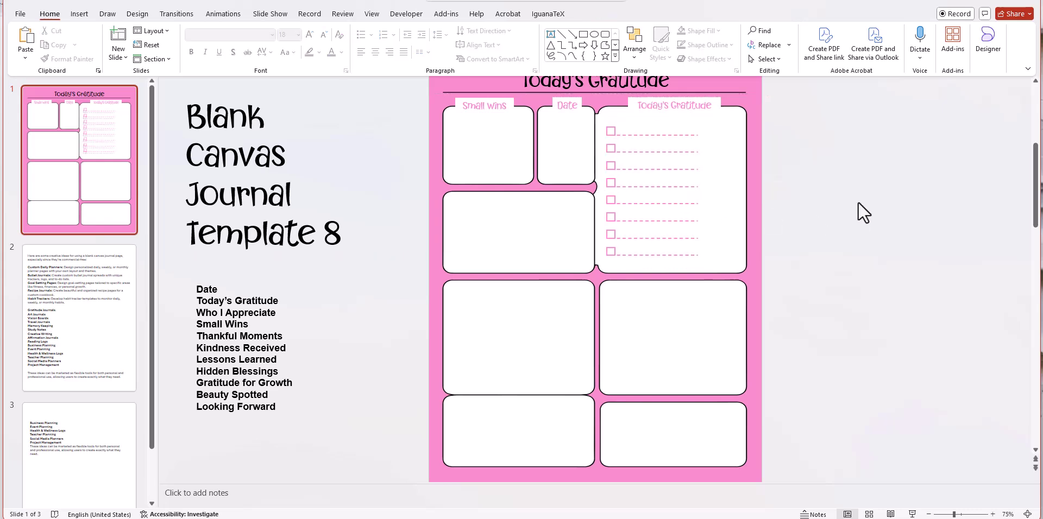
pyautogui.click(698, 192)
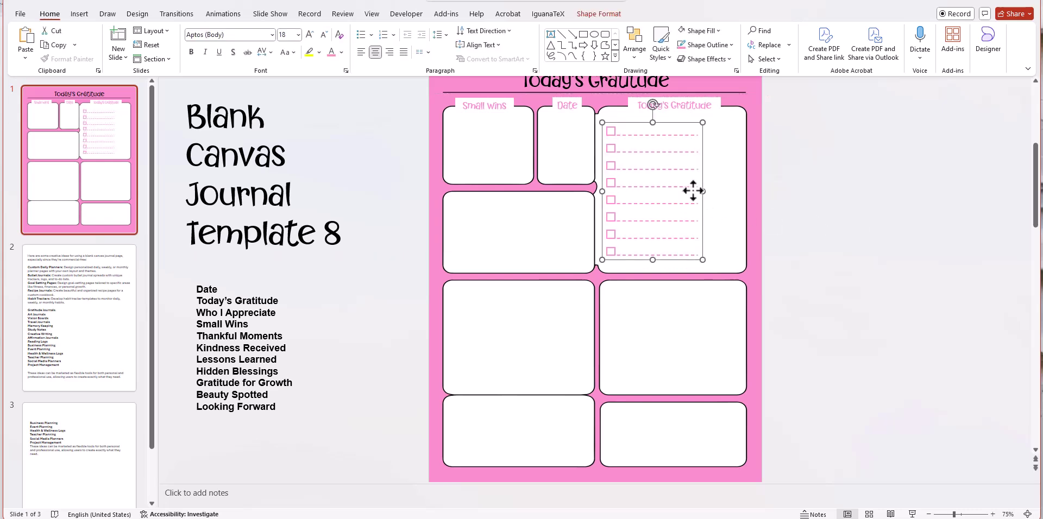
# Step: Ungroup the checklist and its checkbox column back into separate shapes
pyautogui.click(637, 45)
pyautogui.click(657, 183)
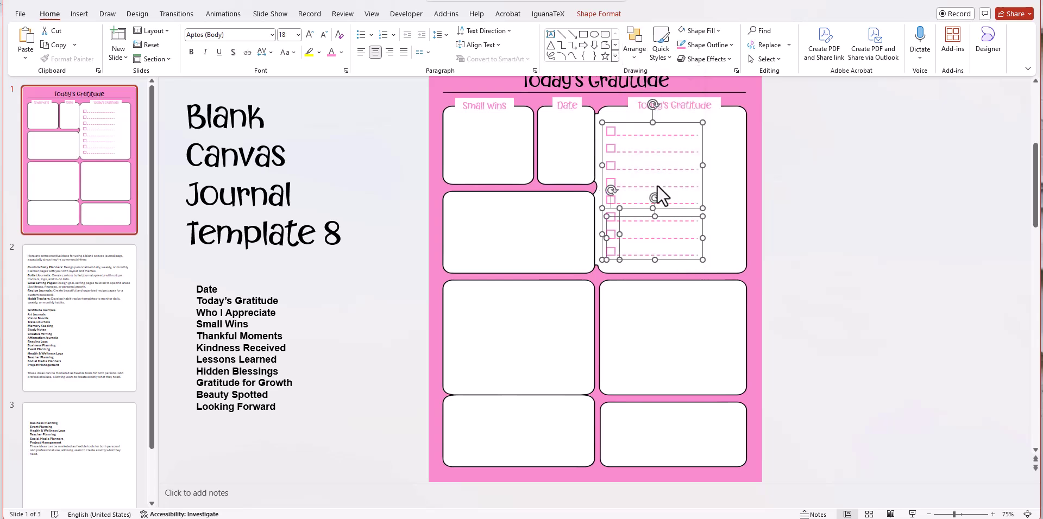
pyautogui.click(637, 46)
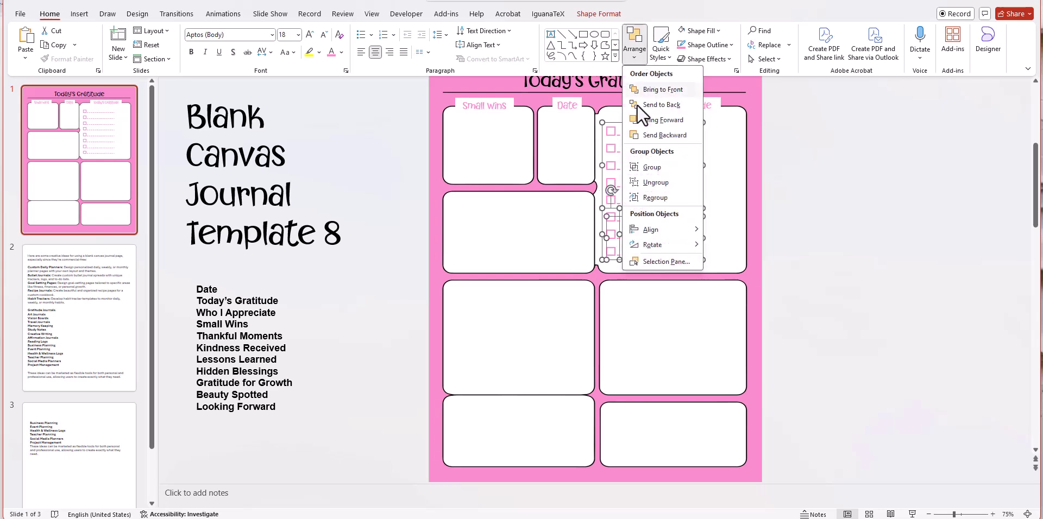
pyautogui.click(643, 183)
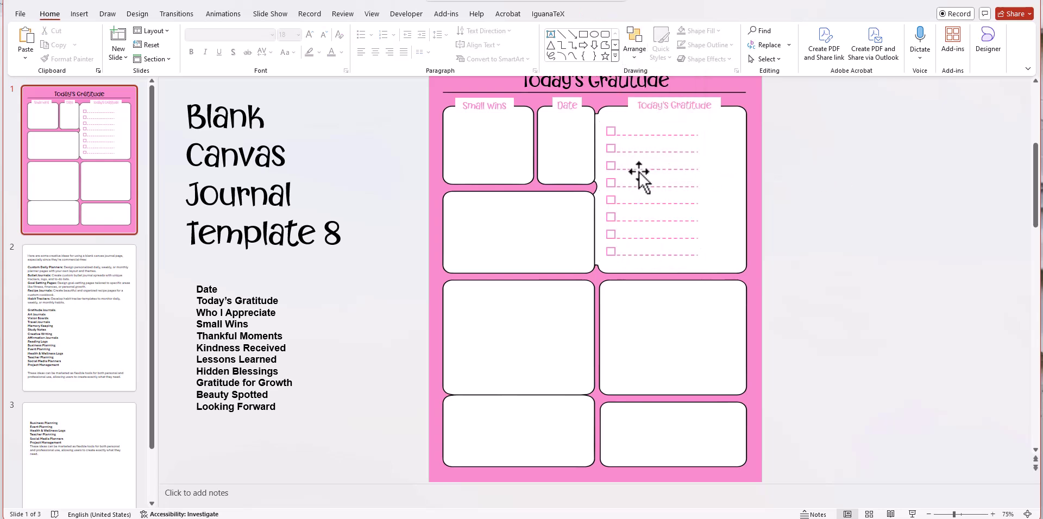
pyautogui.click(611, 165)
pyautogui.click(637, 45)
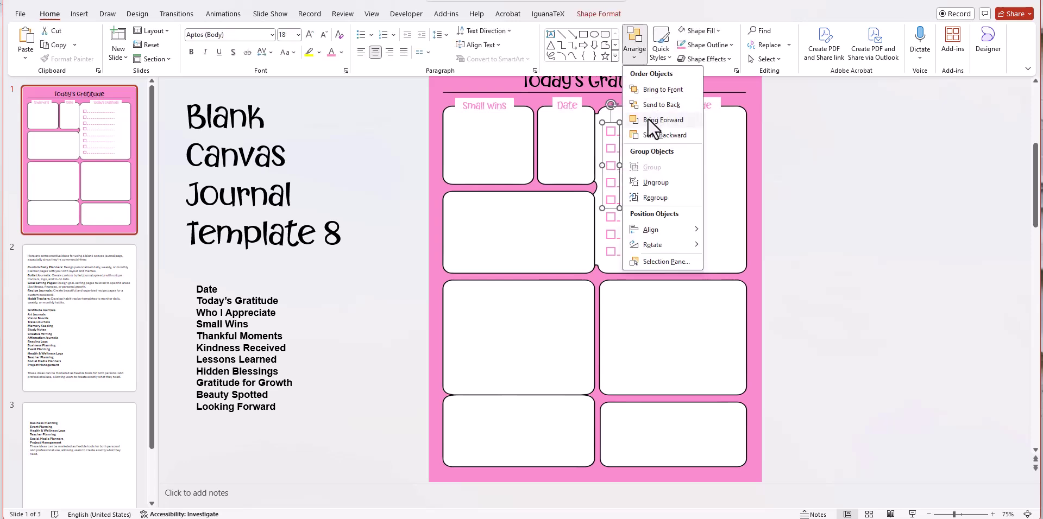
pyautogui.click(647, 184)
pyautogui.click(771, 182)
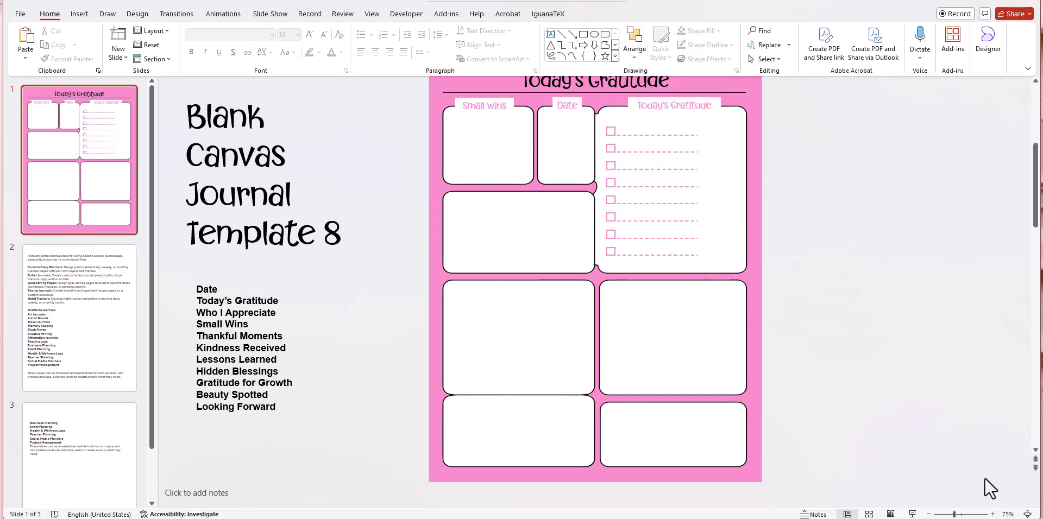
# Step: Insert the solid pencil icon from the stock icon library
pyautogui.click(968, 514)
pyautogui.scroll(5, 948, 356)
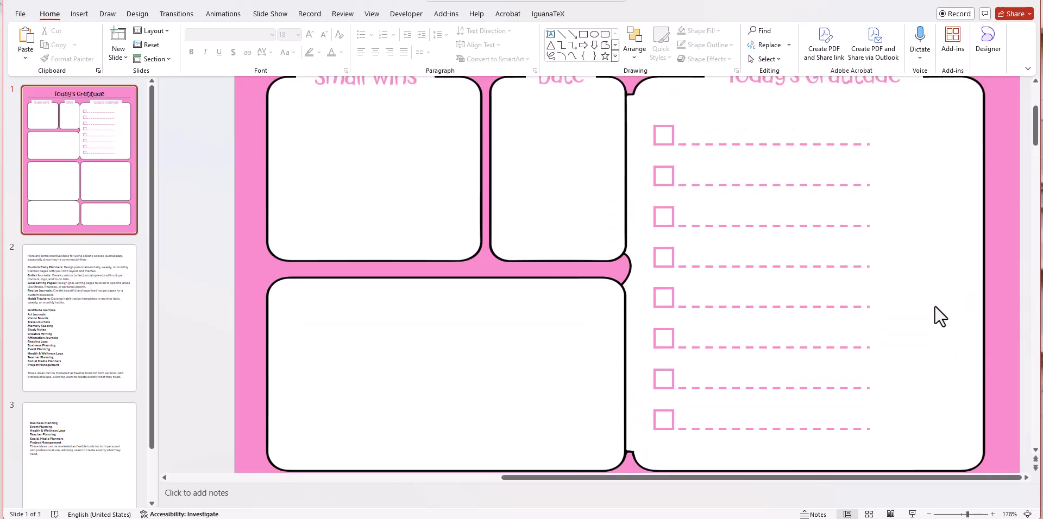
pyautogui.scroll(1, 939, 307)
pyautogui.scroll(-2, 956, 184)
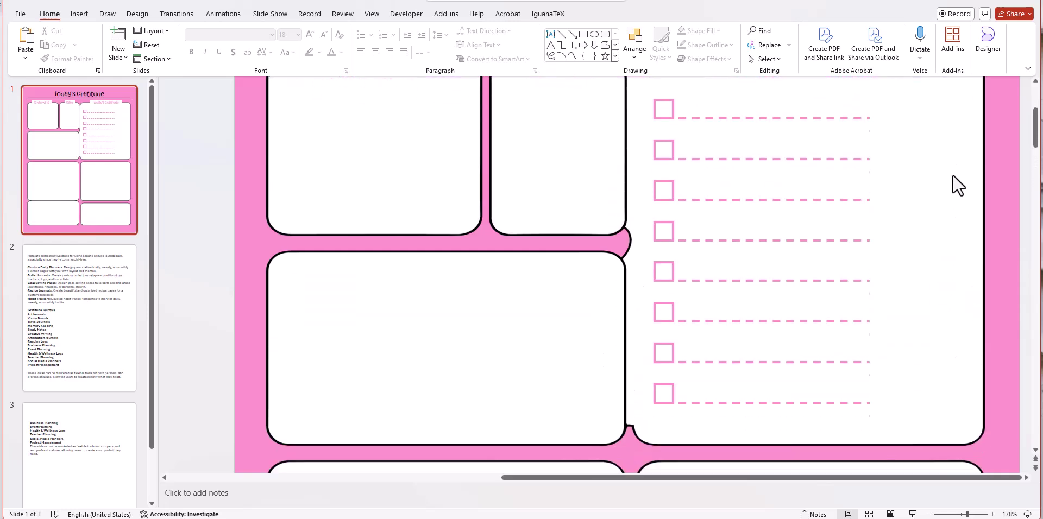
pyautogui.scroll(2, 957, 186)
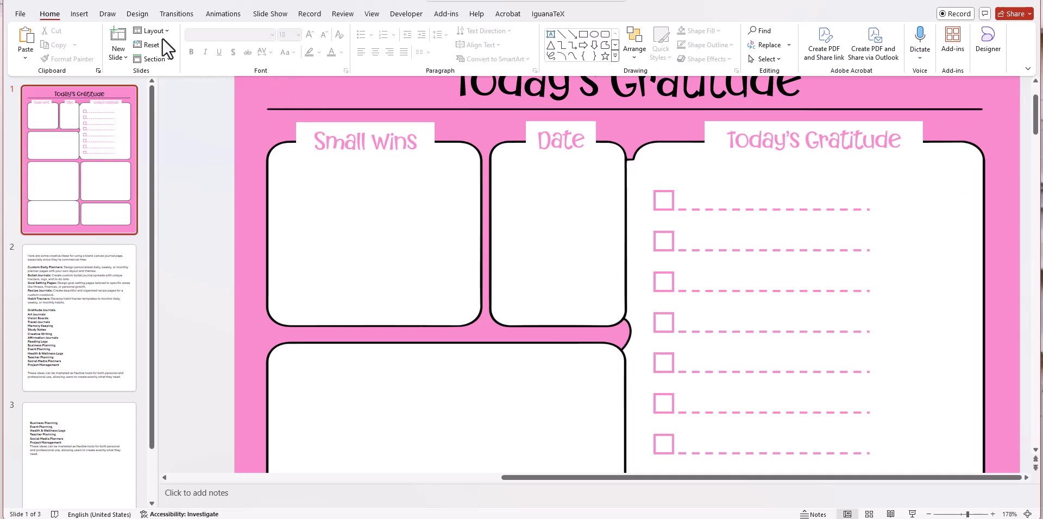
pyautogui.click(82, 15)
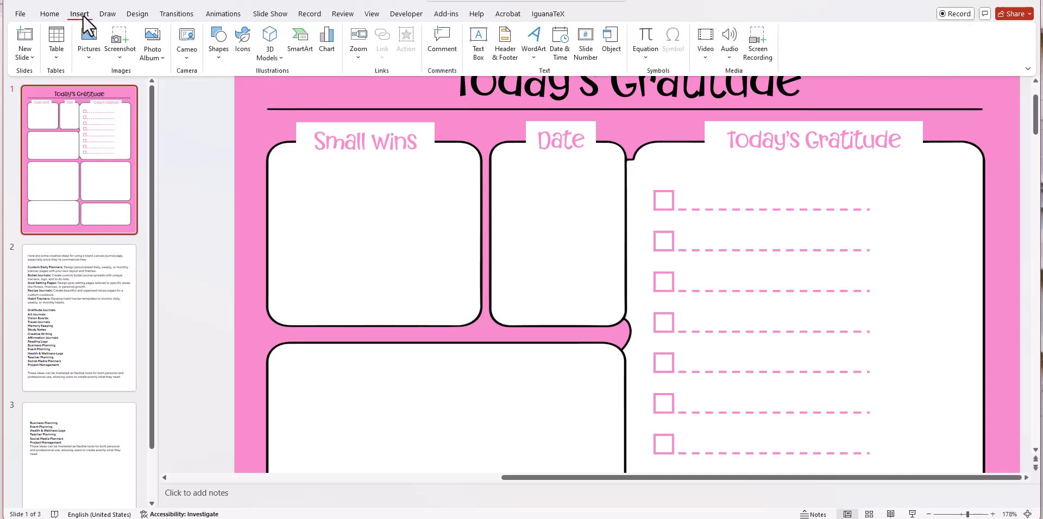
pyautogui.click(243, 39)
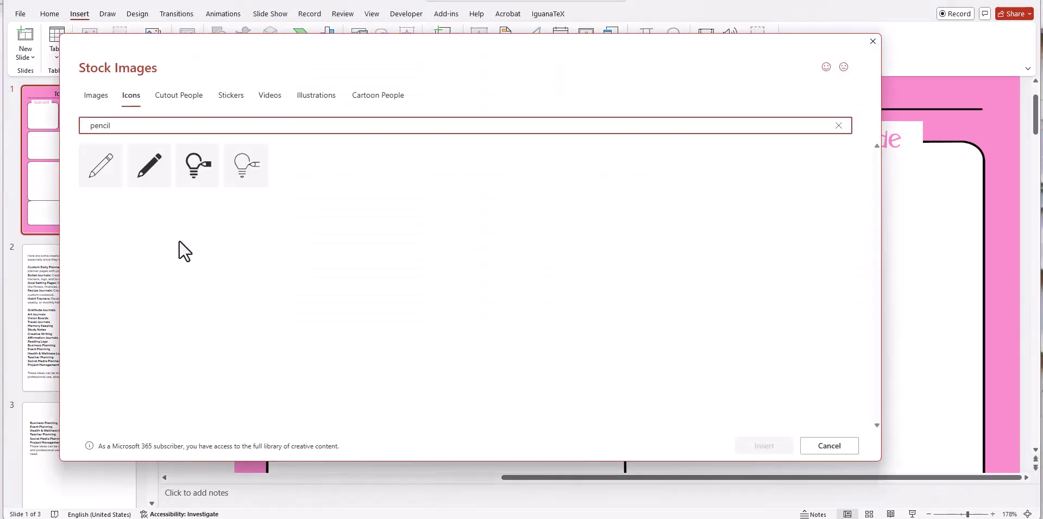
pyautogui.click(148, 165)
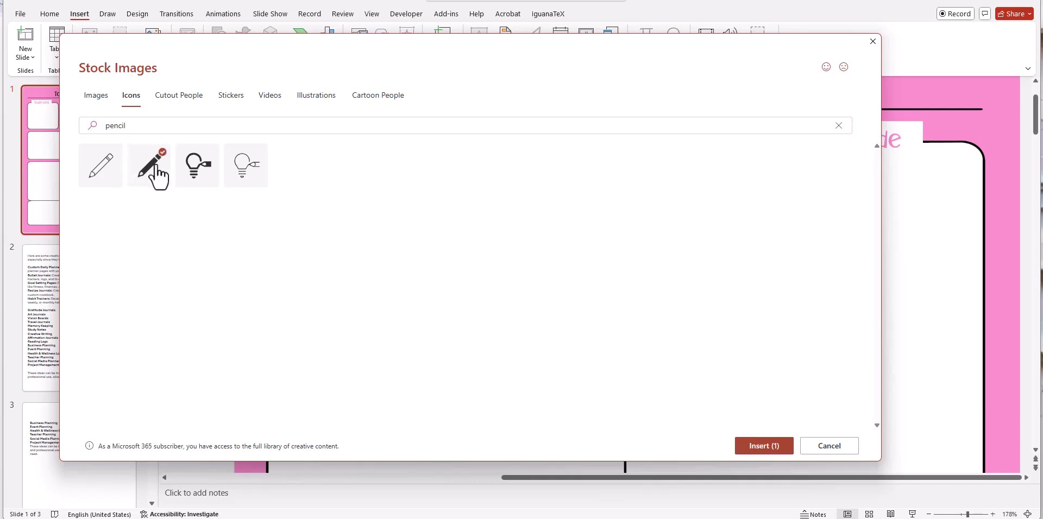
pyautogui.click(764, 446)
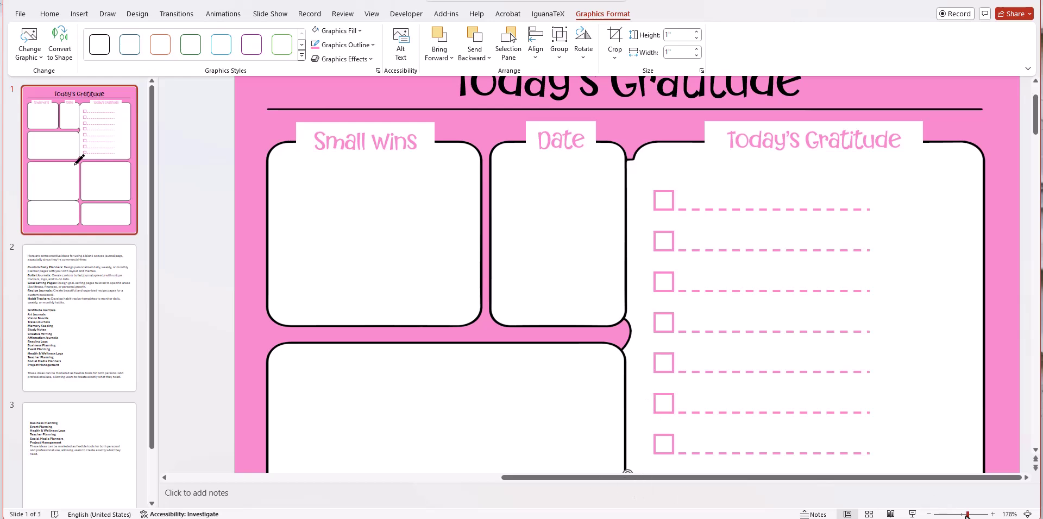
# Step: Move the pencil into the box below Small Wins and fill it pink
pyautogui.moveTo(967, 515); pyautogui.dragTo(955, 515)
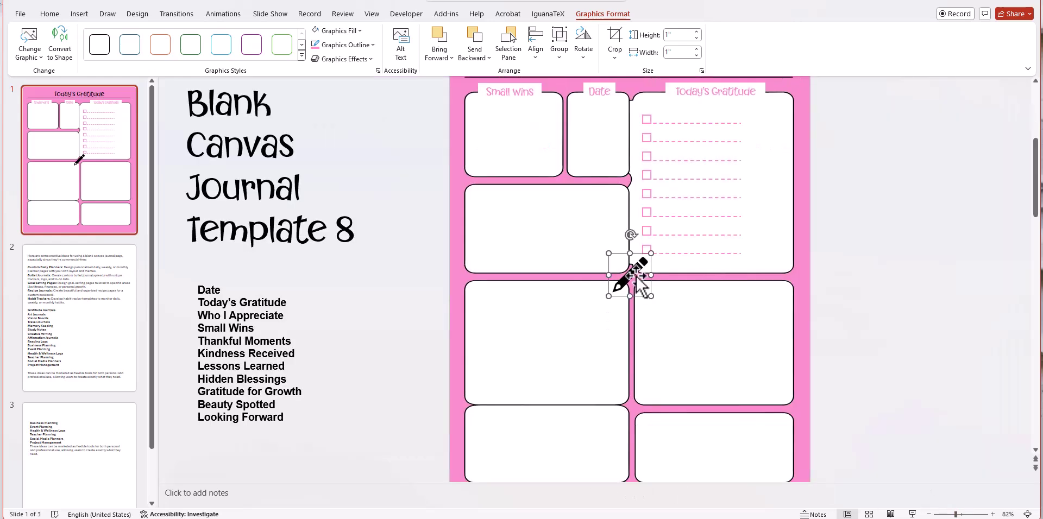
pyautogui.moveTo(635, 275)
pyautogui.mouseDown()
pyautogui.moveTo(533, 216)
pyautogui.moveTo(512, 214)
pyautogui.moveTo(519, 226)
pyautogui.moveTo(487, 205)
pyautogui.mouseUp()
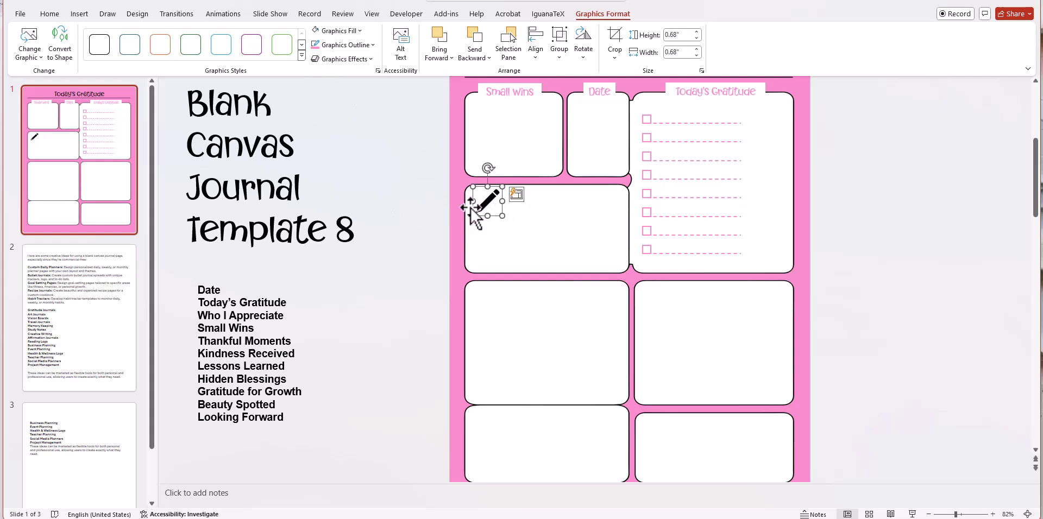
pyautogui.click(342, 33)
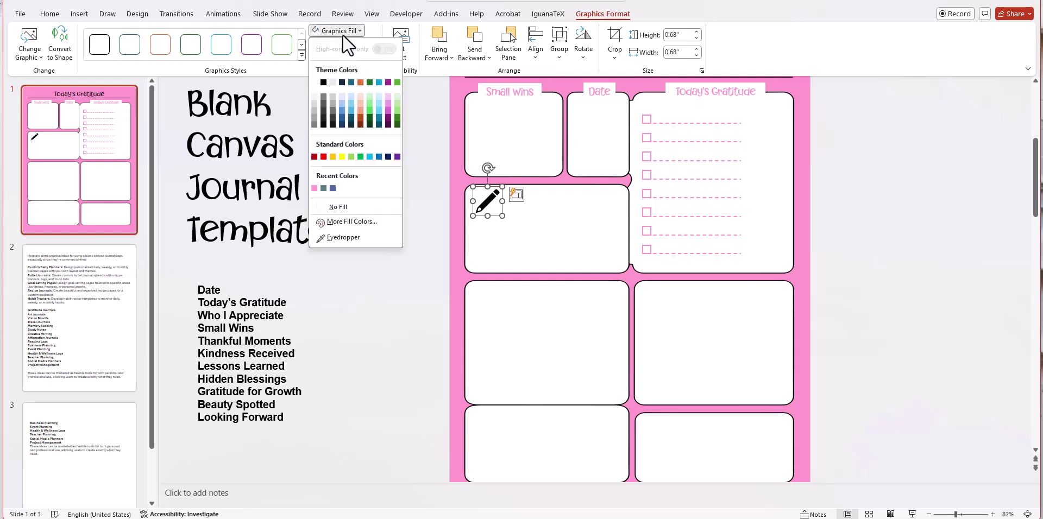
pyautogui.click(315, 188)
pyautogui.click(379, 301)
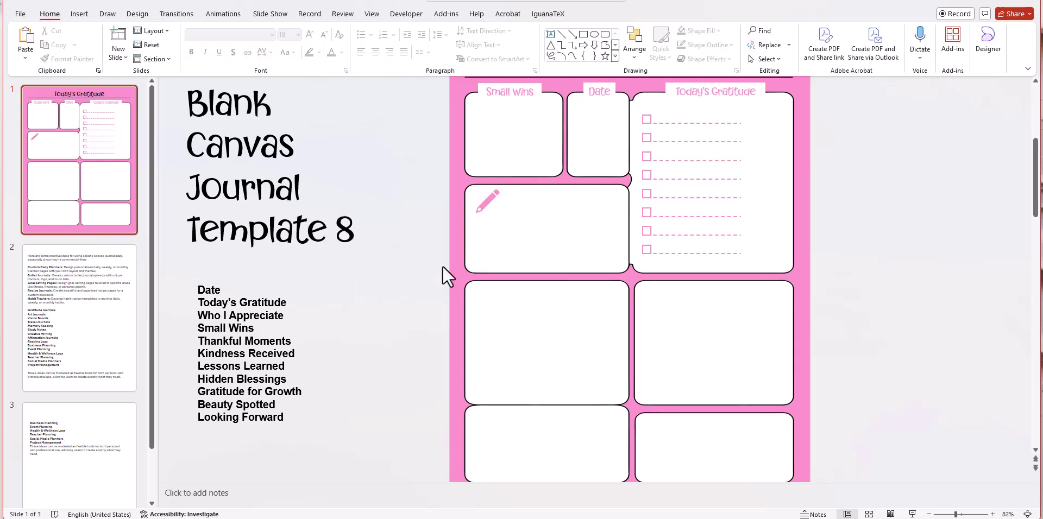
# Step: Resize the pencil icon slightly in the box's top-left corner
pyautogui.click(495, 205)
pyautogui.moveTo(500, 213)
pyautogui.mouseDown()
pyautogui.moveTo(526, 256)
pyautogui.moveTo(545, 261)
pyautogui.moveTo(533, 239)
pyautogui.moveTo(496, 226)
pyautogui.moveTo(503, 217)
pyautogui.mouseUp()
pyautogui.click(446, 246)
pyautogui.scroll(2, 853, 216)
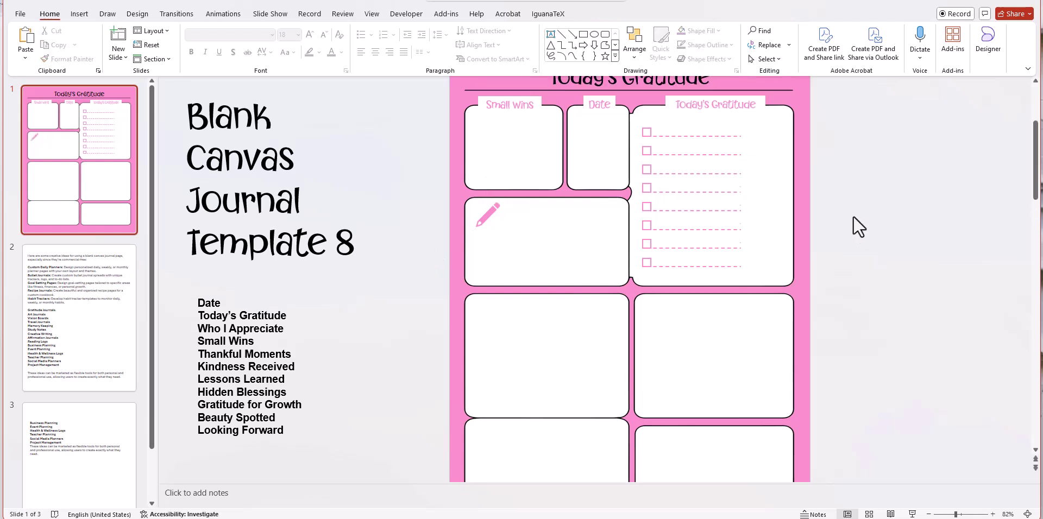
pyautogui.scroll(-1, 853, 216)
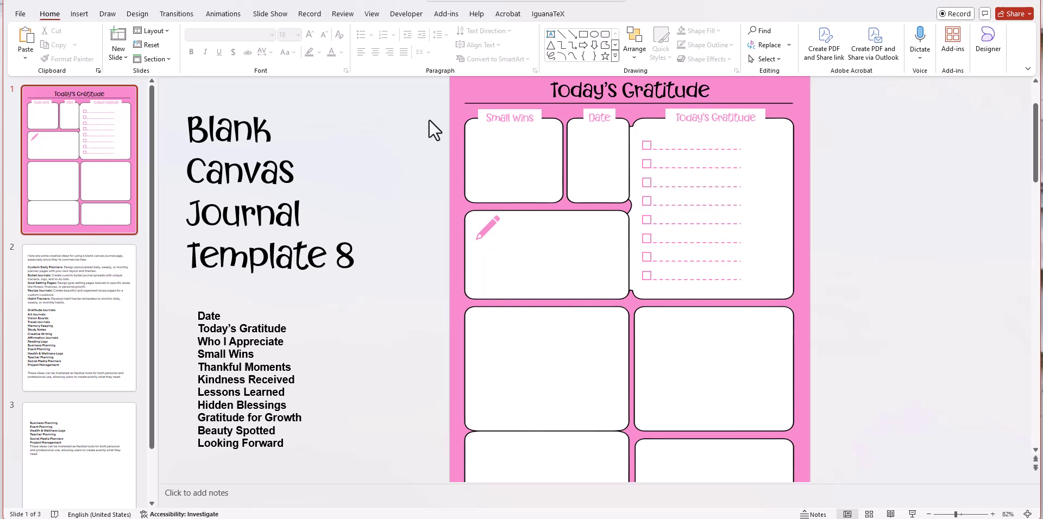
# Step: Open Slide Master view and select the second journal layout
pyautogui.click(371, 13)
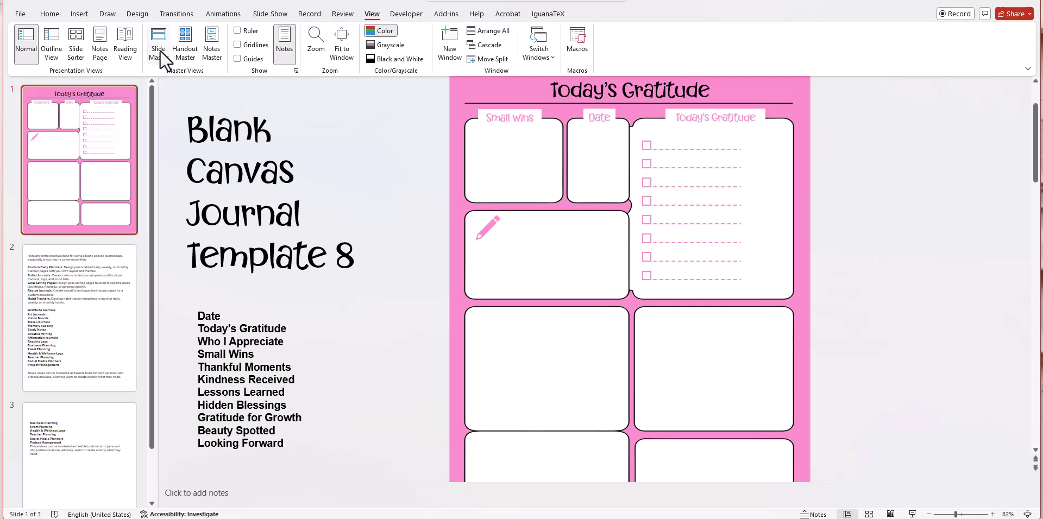
pyautogui.click(160, 50)
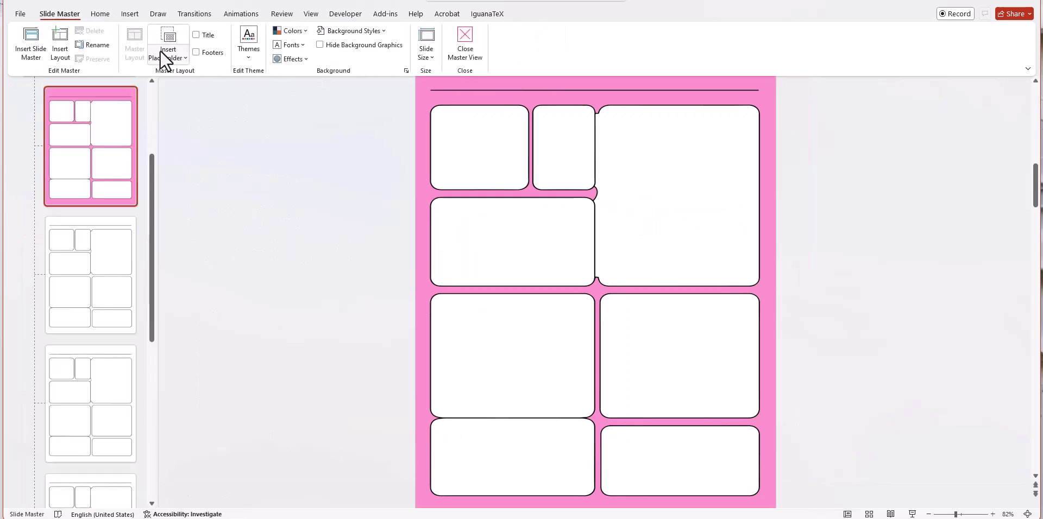
pyautogui.rightClick(487, 148)
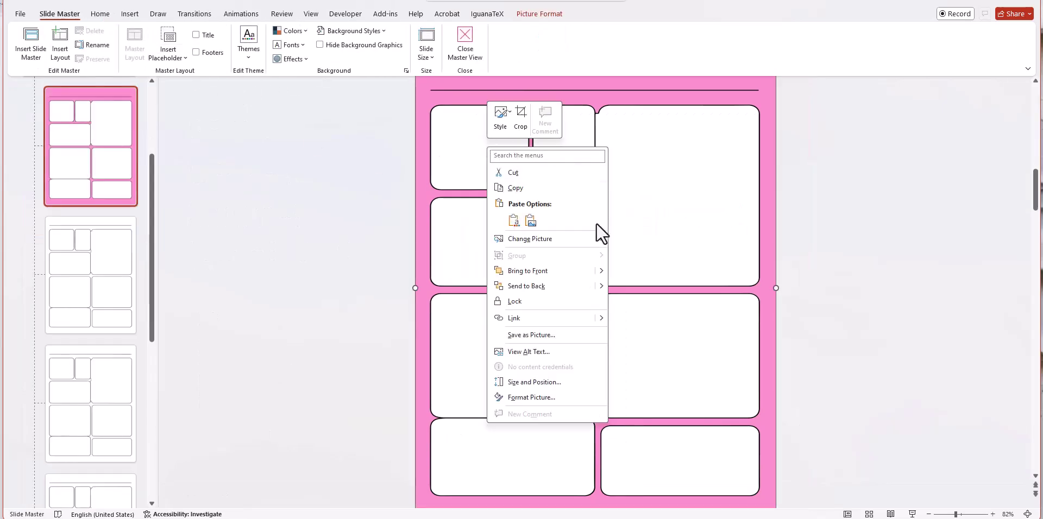
pyautogui.click(330, 158)
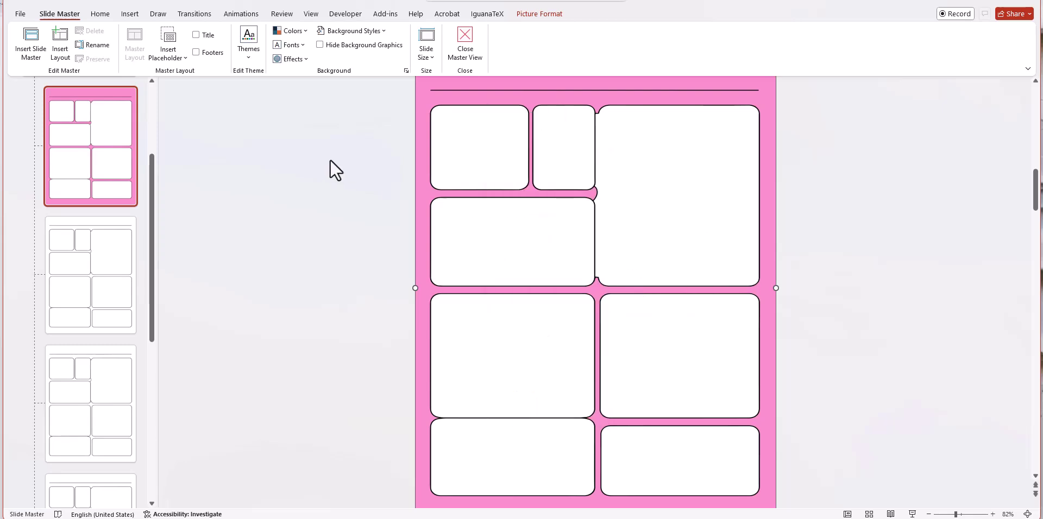
pyautogui.click(98, 253)
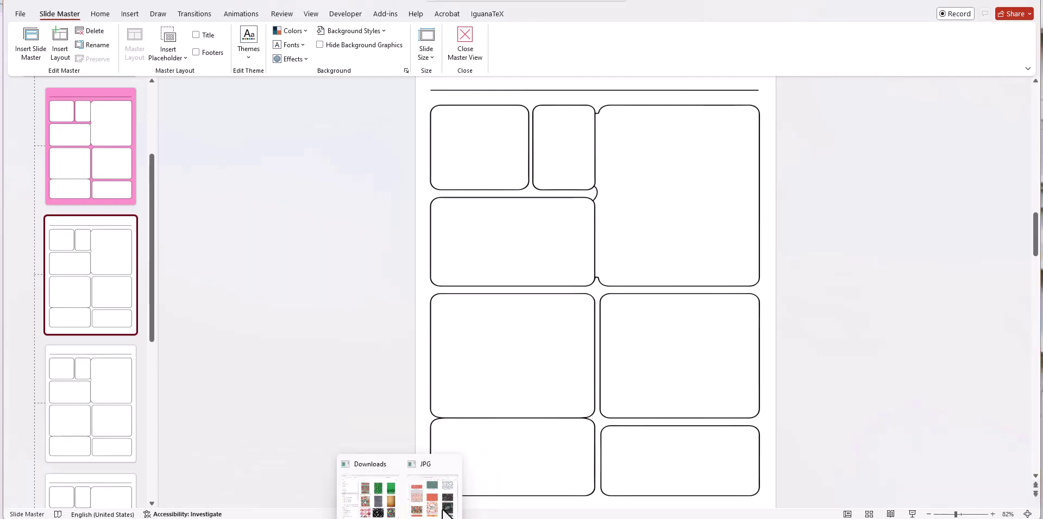
# Step: Place Repeat pattern background 2 on the layout, rotated portrait and sized below the title line
pyautogui.click(451, 489)
pyautogui.moveTo(887, 196); pyautogui.dragTo(301, 196)
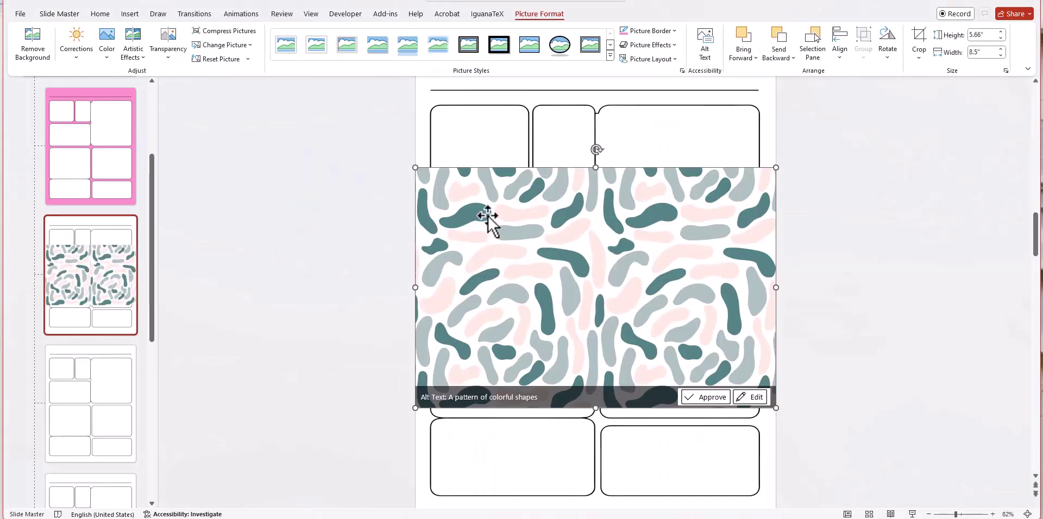
pyautogui.moveTo(597, 149); pyautogui.dragTo(705, 287)
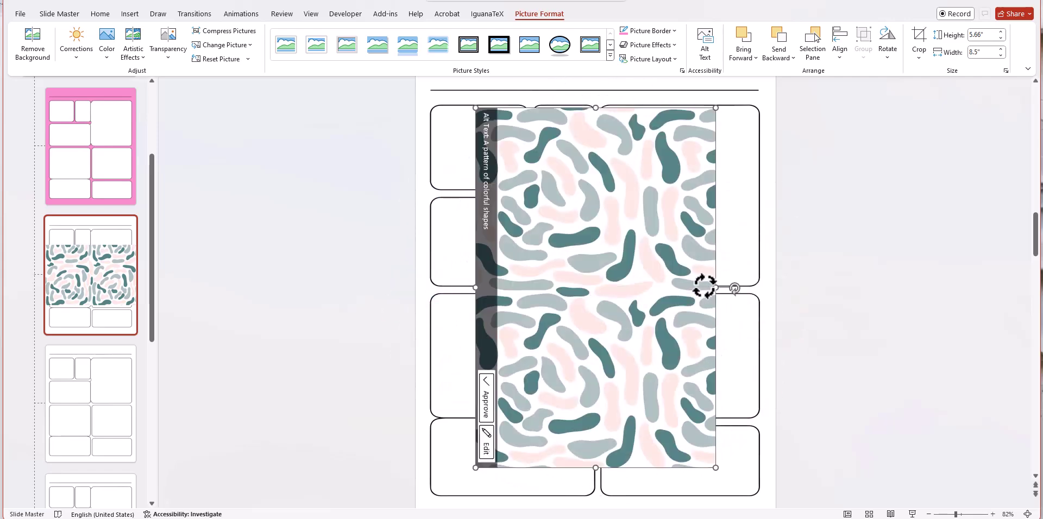
pyautogui.click(950, 514)
pyautogui.moveTo(647, 271); pyautogui.dragTo(593, 226)
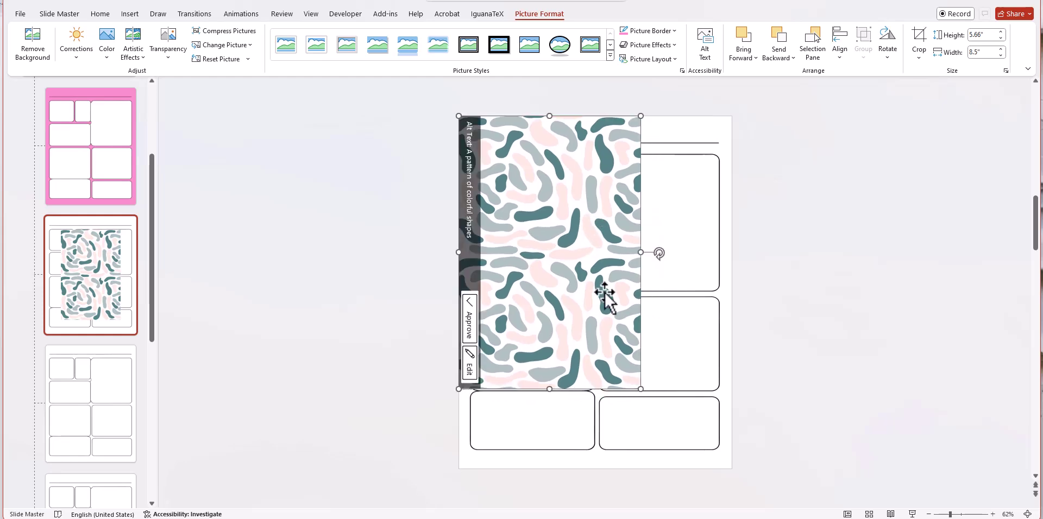
pyautogui.moveTo(641, 389); pyautogui.dragTo(680, 417)
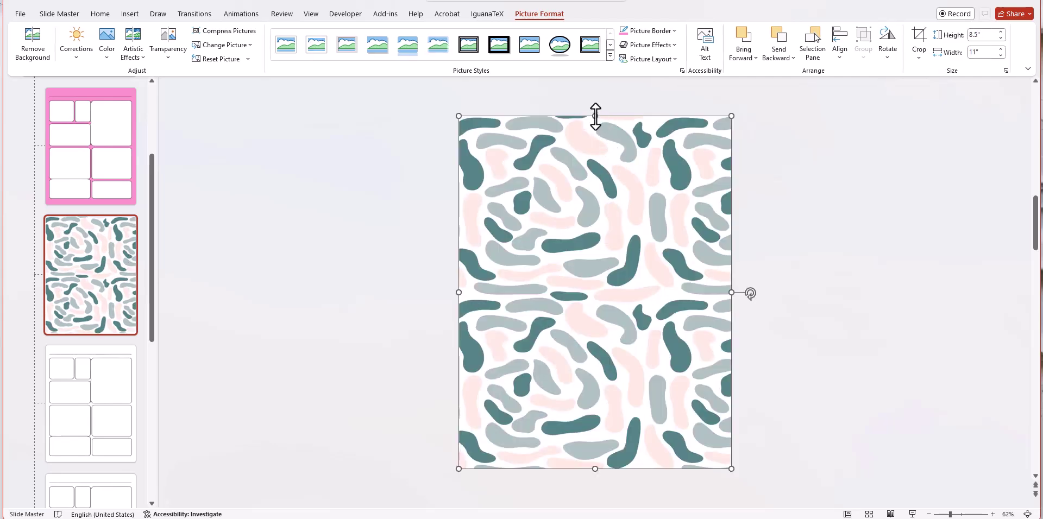
pyautogui.moveTo(594, 112); pyautogui.dragTo(593, 143)
pyautogui.click(854, 170)
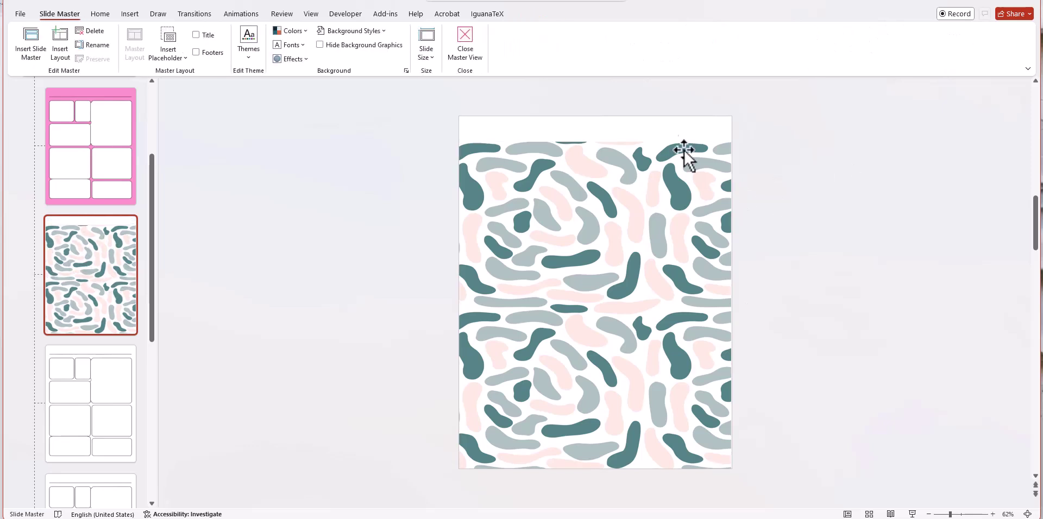
# Step: Send the pattern behind the boxes, close Master View, and add a slide with that layout
pyautogui.rightClick(565, 200)
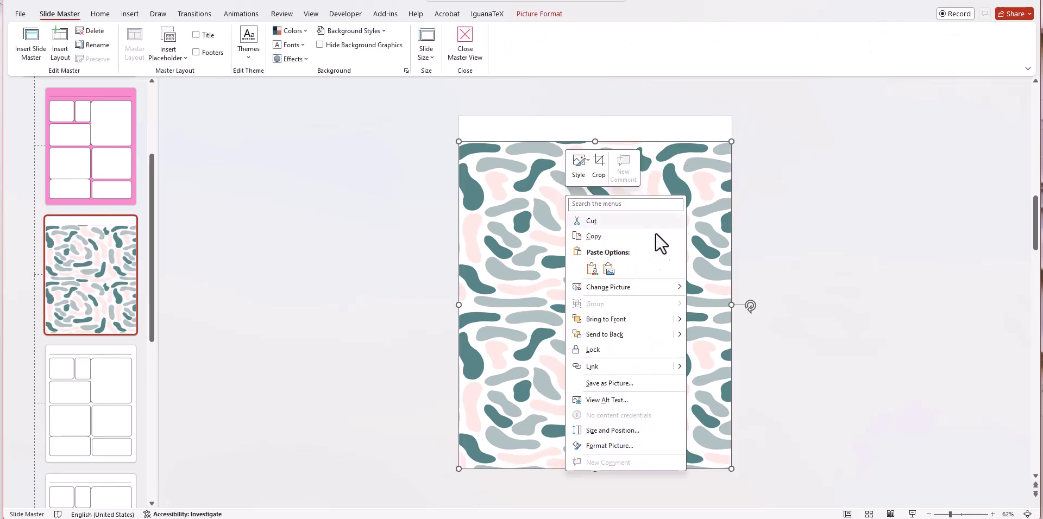
pyautogui.moveTo(682, 334)
pyautogui.click(725, 335)
pyautogui.click(777, 340)
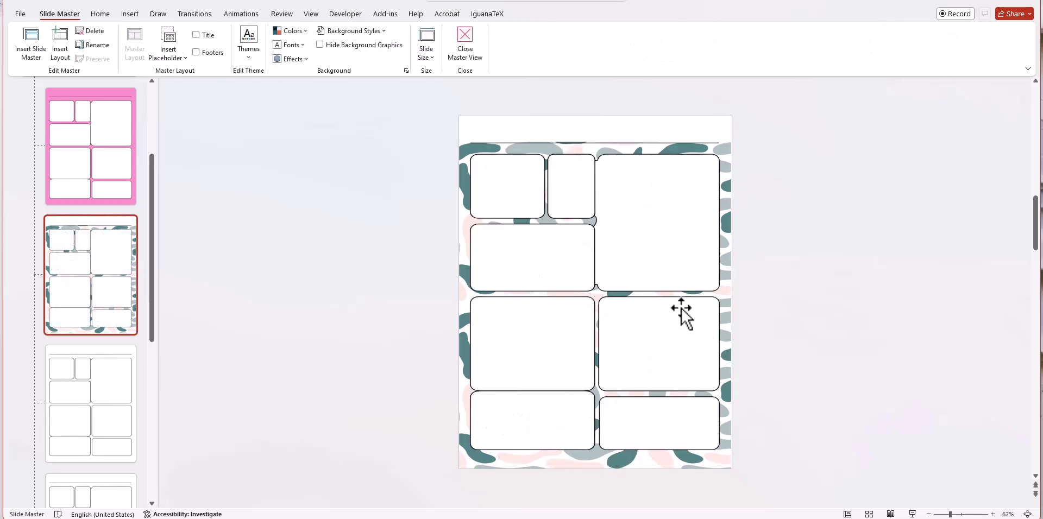
pyautogui.click(465, 41)
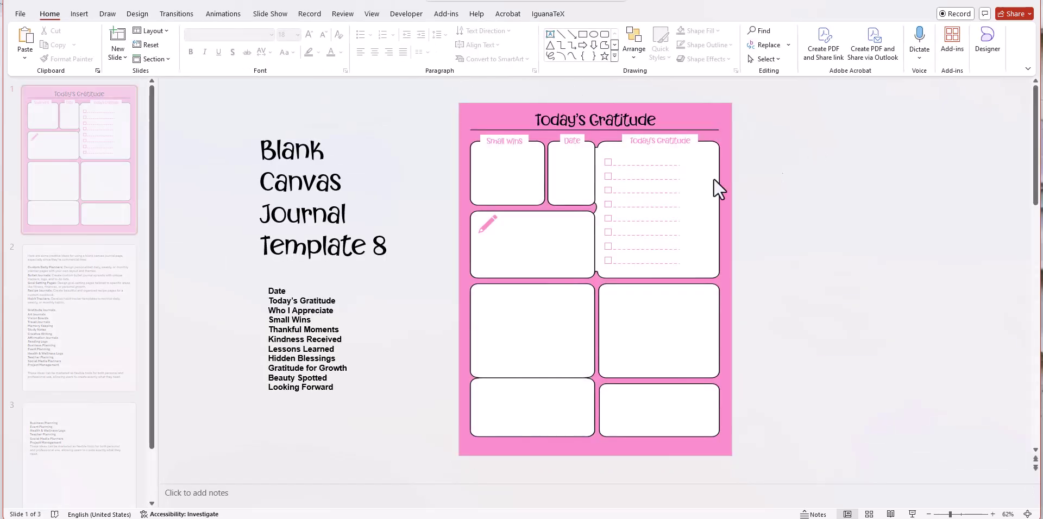
pyautogui.click(113, 53)
pyautogui.click(185, 125)
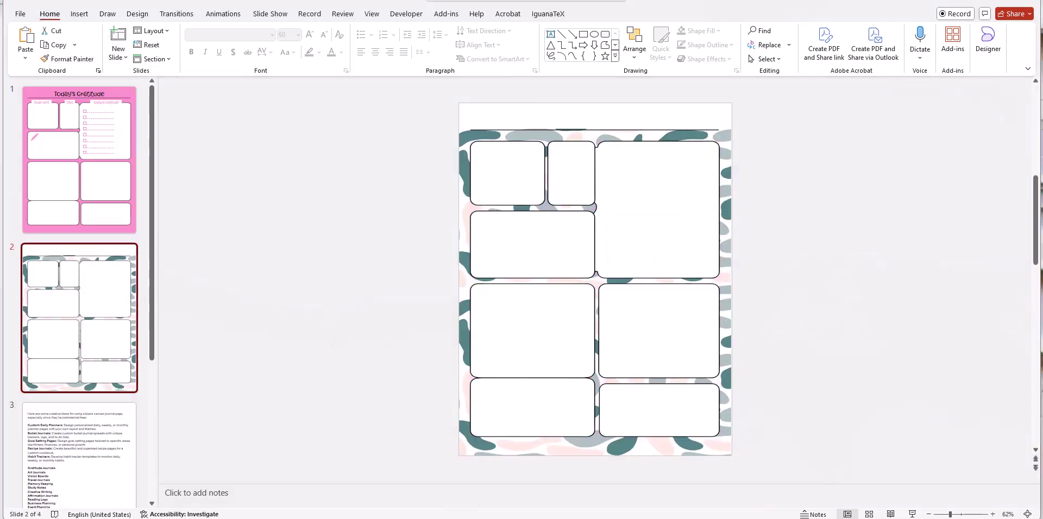
# Step: Go up from the JPG folder, open PNG - set 1, and drag Vase onto slide 2
pyautogui.click(435, 511)
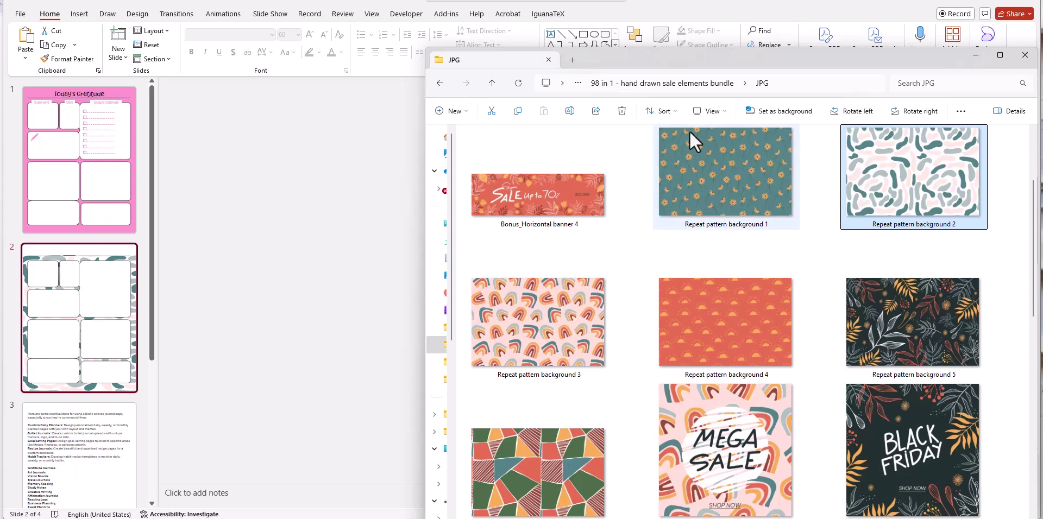
pyautogui.click(686, 84)
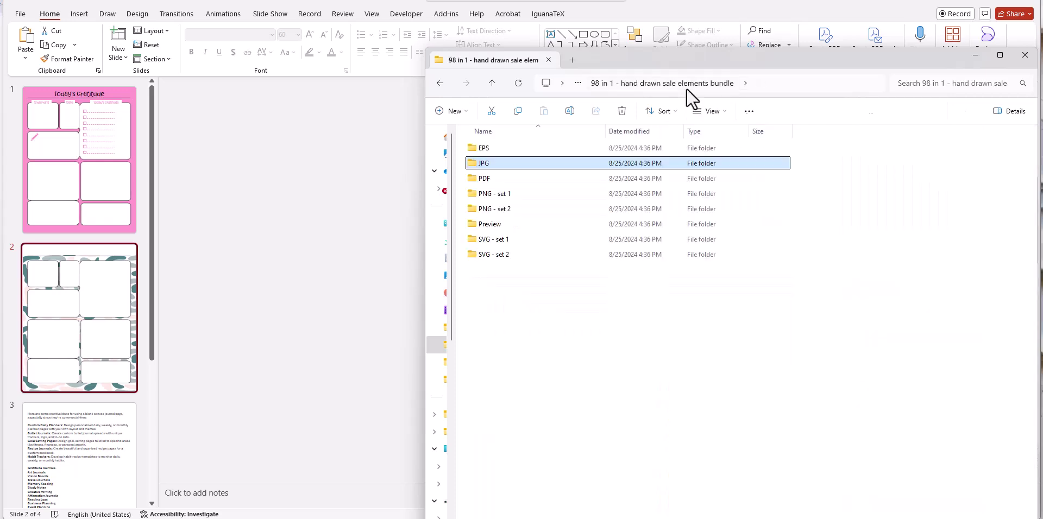
pyautogui.doubleClick(499, 195)
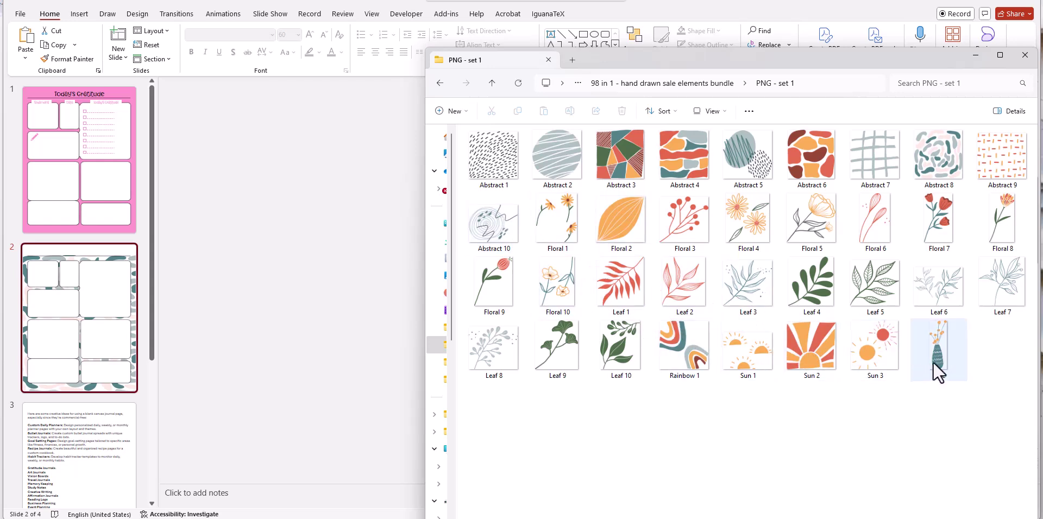
pyautogui.moveTo(934, 362); pyautogui.dragTo(357, 269)
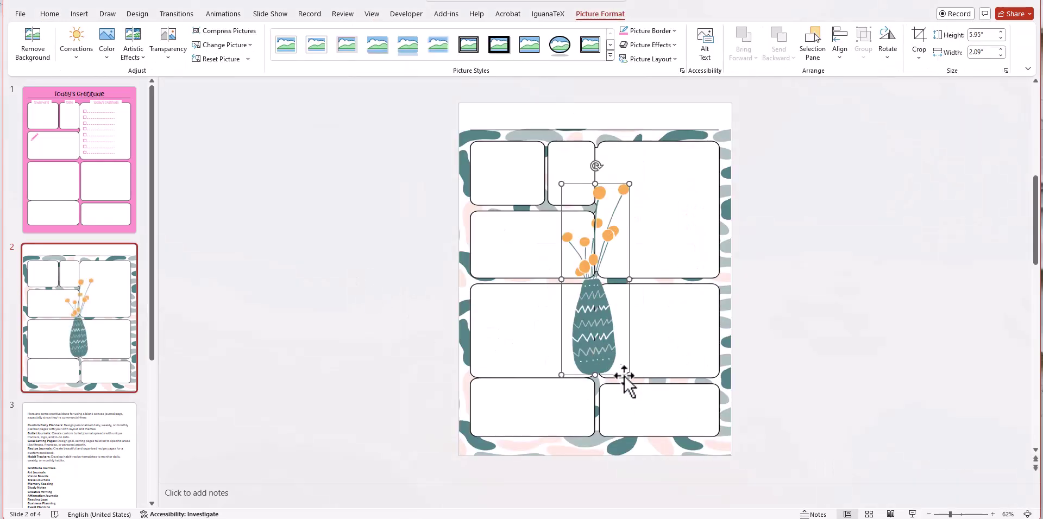
# Step: Shrink the vase to 3.24 × 1.14 in inside the large top-right box
pyautogui.moveTo(629, 374); pyautogui.dragTo(695, 254)
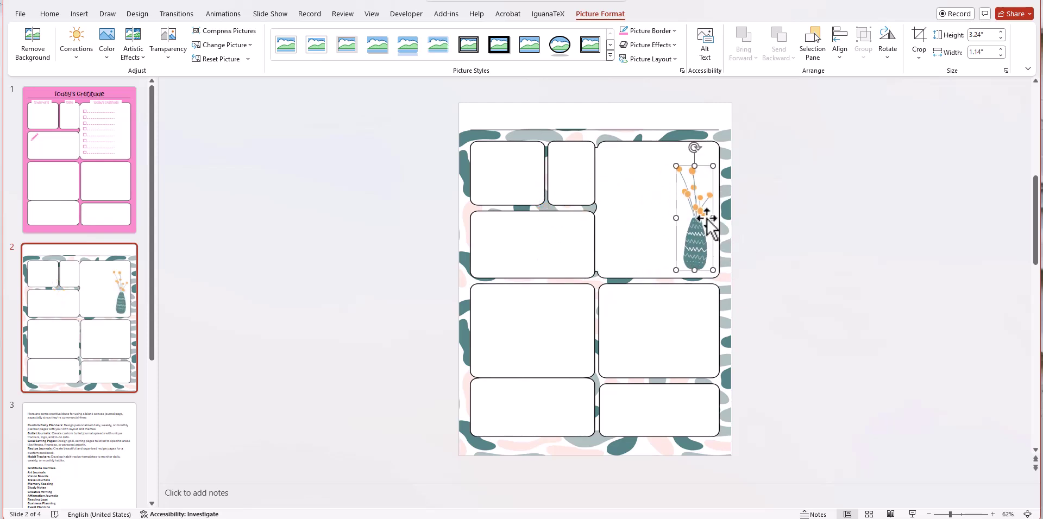
pyautogui.click(780, 256)
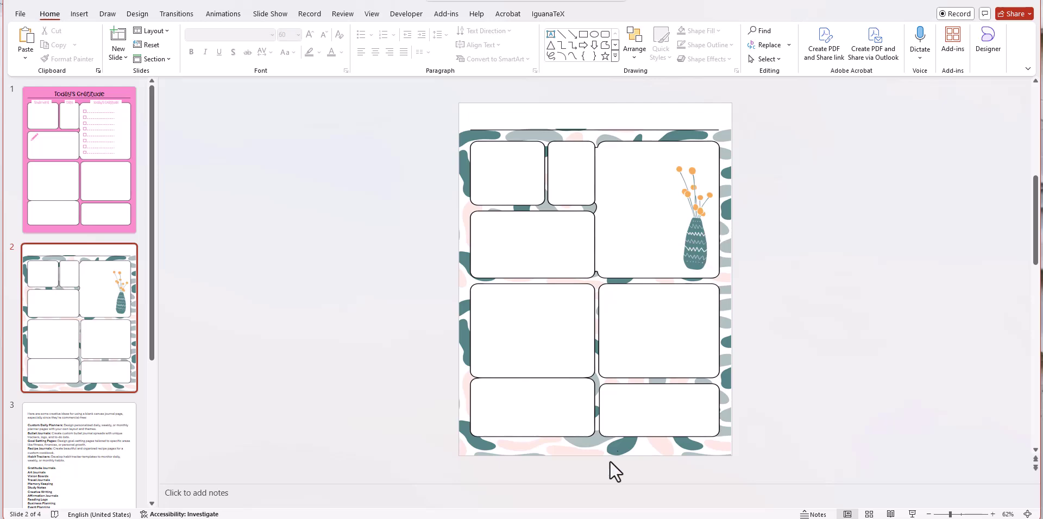
# Step: Drag the Floral 9 red tulip onto slide 2 and shrink it to 1.07 × 0.84 in inside the top-left box
pyautogui.hotkey('alt', 'Tab')
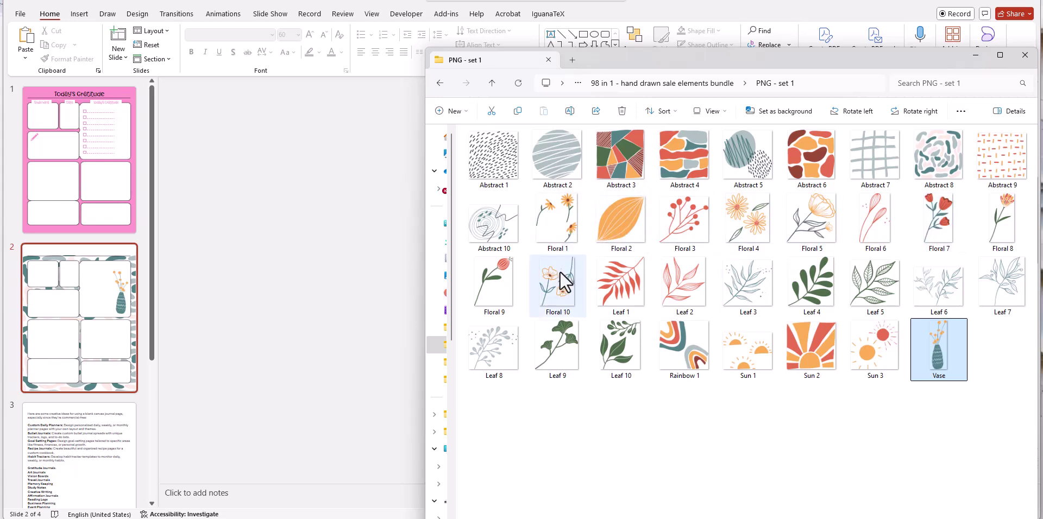
pyautogui.moveTo(499, 281); pyautogui.dragTo(286, 296)
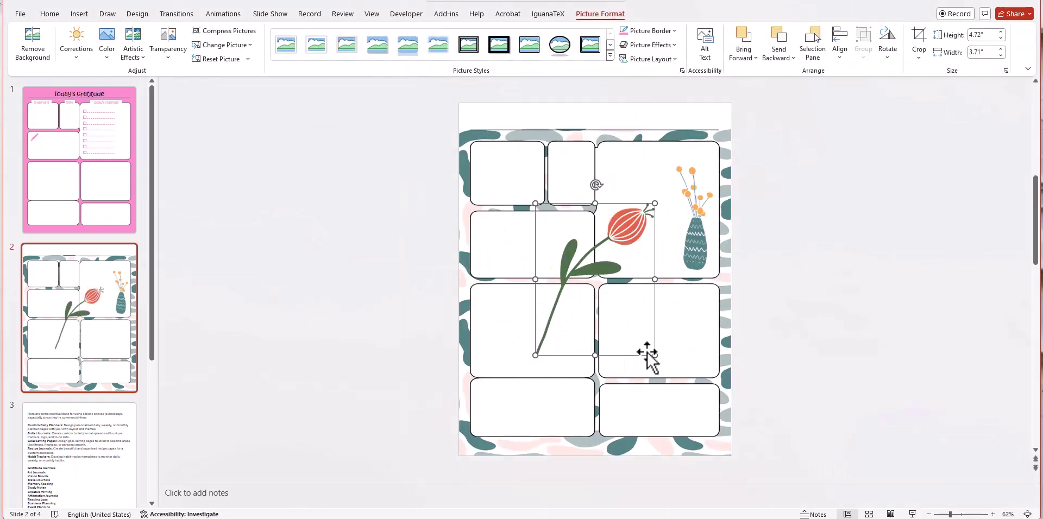
pyautogui.moveTo(651, 356); pyautogui.dragTo(484, 185)
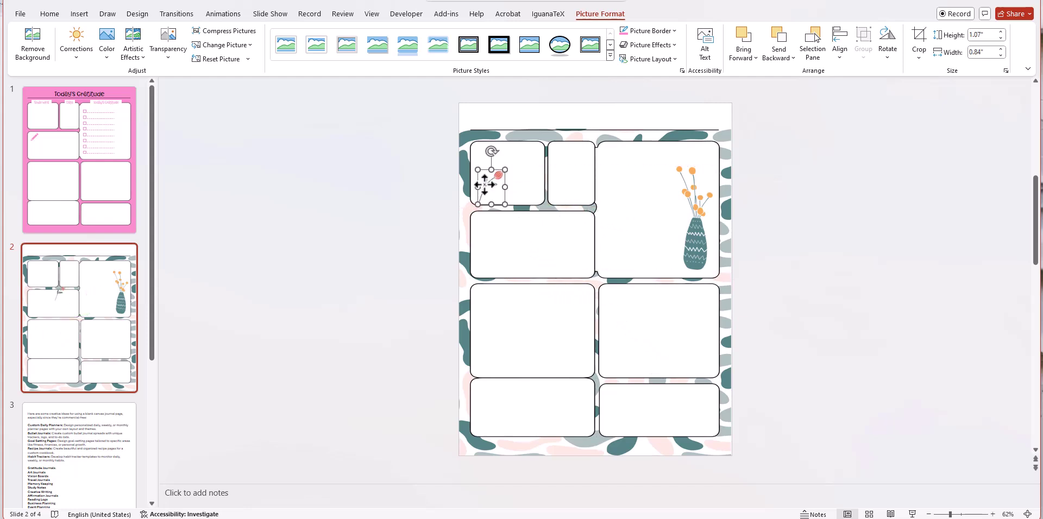
pyautogui.click(405, 169)
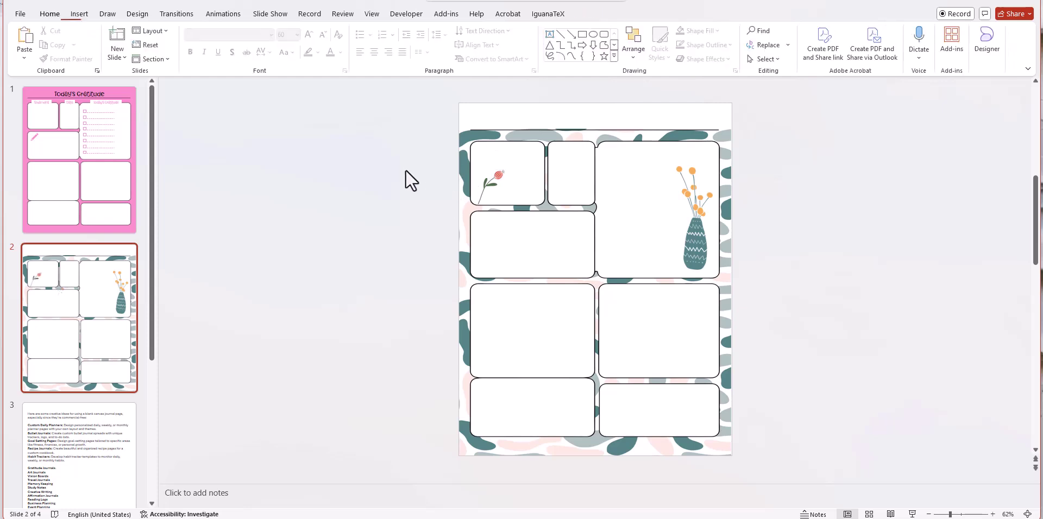
# Step: Insert a new plain-boxes slide 3, then copy the tulip and vase from slide 2
pyautogui.click(112, 56)
pyautogui.click(139, 207)
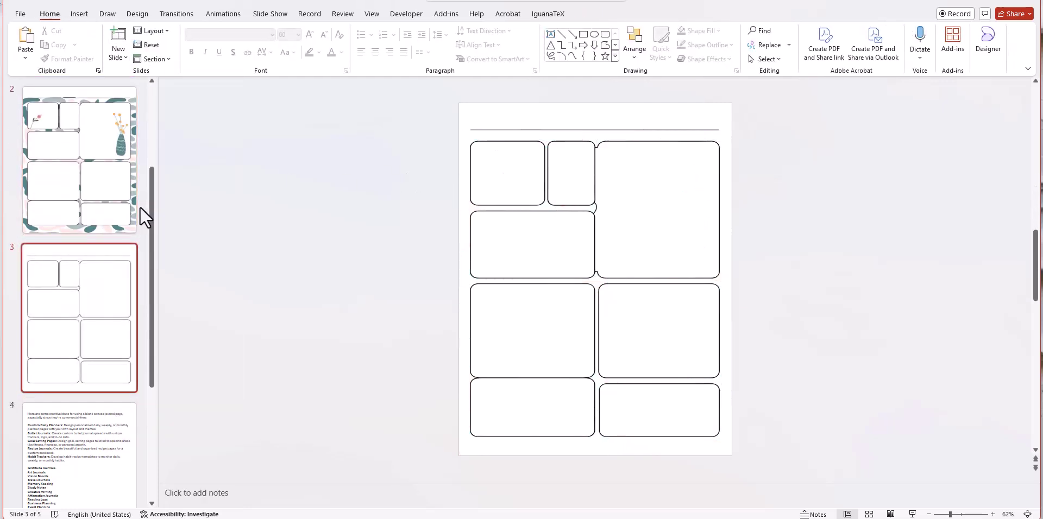
pyautogui.click(118, 179)
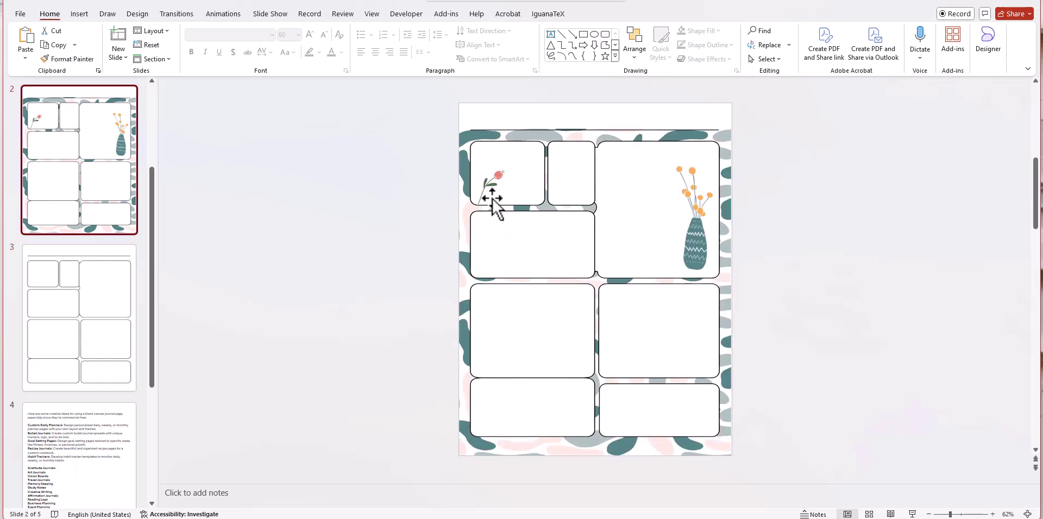
pyautogui.click(491, 182)
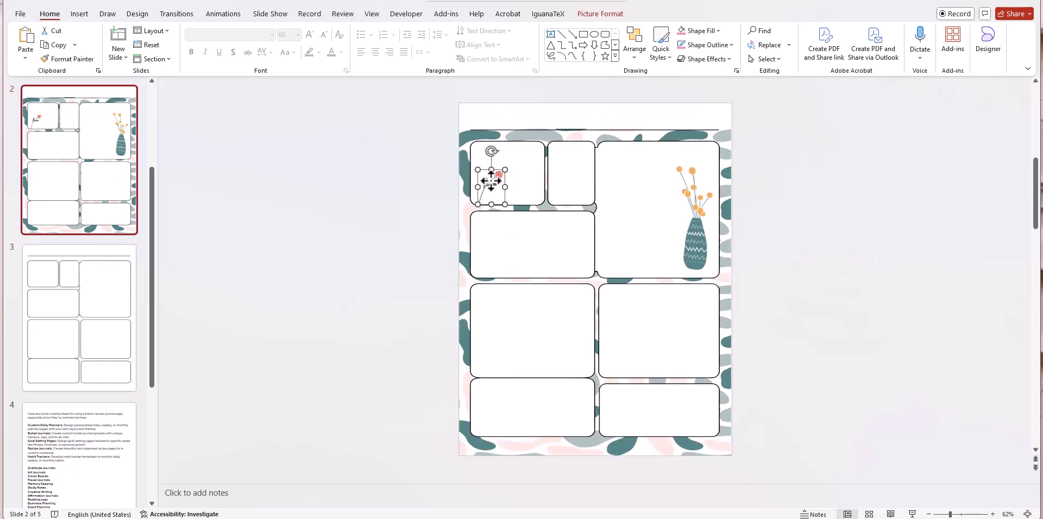
pyautogui.keyDown('shift'); pyautogui.click(695, 237); pyautogui.keyUp('shift')
pyautogui.rightClick(695, 237)
pyautogui.click(747, 277)
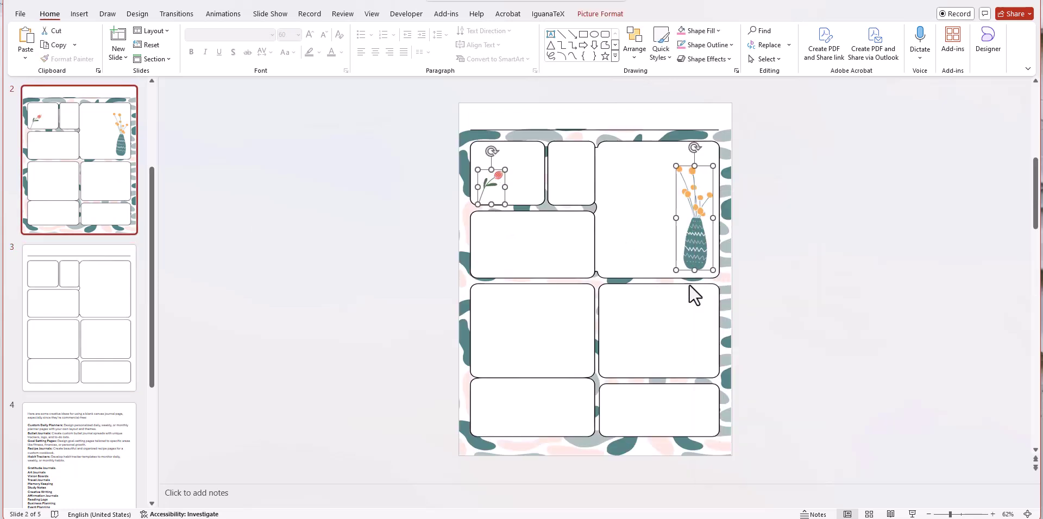
# Step: Paste the tulip and vase onto slide 3 and nudge the tulip slightly up-left
pyautogui.click(109, 325)
pyautogui.rightClick(234, 231)
pyautogui.click(261, 276)
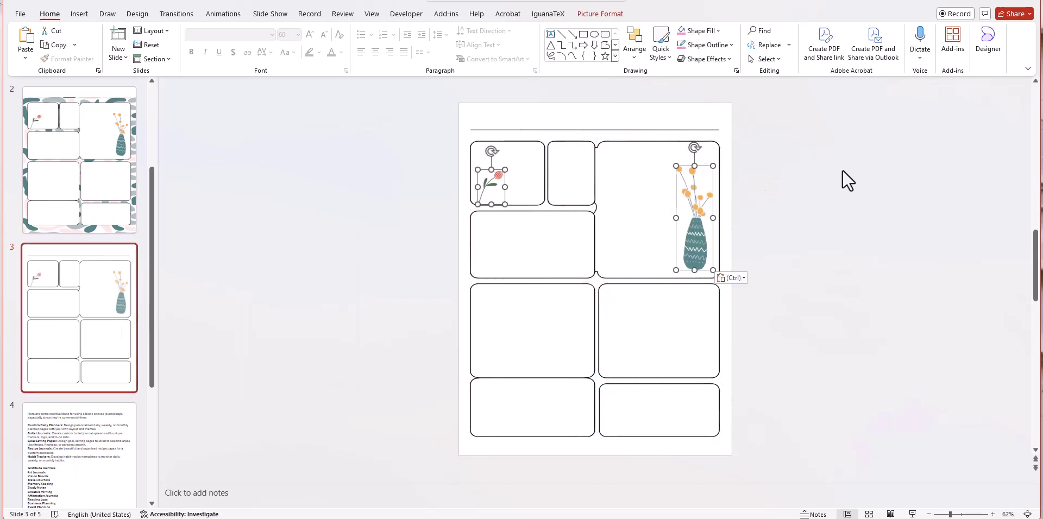
pyautogui.click(845, 169)
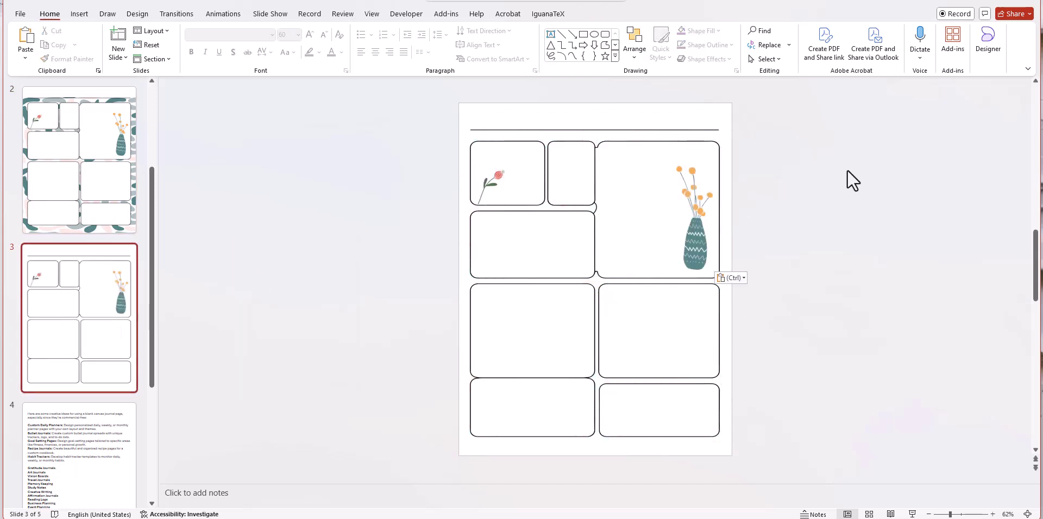
pyautogui.moveTo(491, 190); pyautogui.dragTo(486, 187)
pyautogui.click(584, 225)
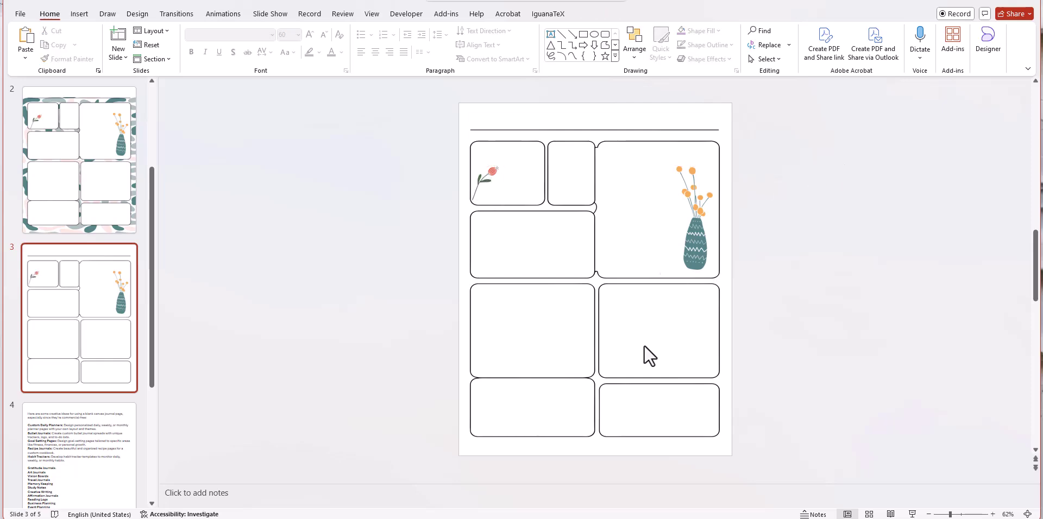
# Step: Place the Hat image from the PNG - set 2 folder onto slide 3
pyautogui.click(435, 489)
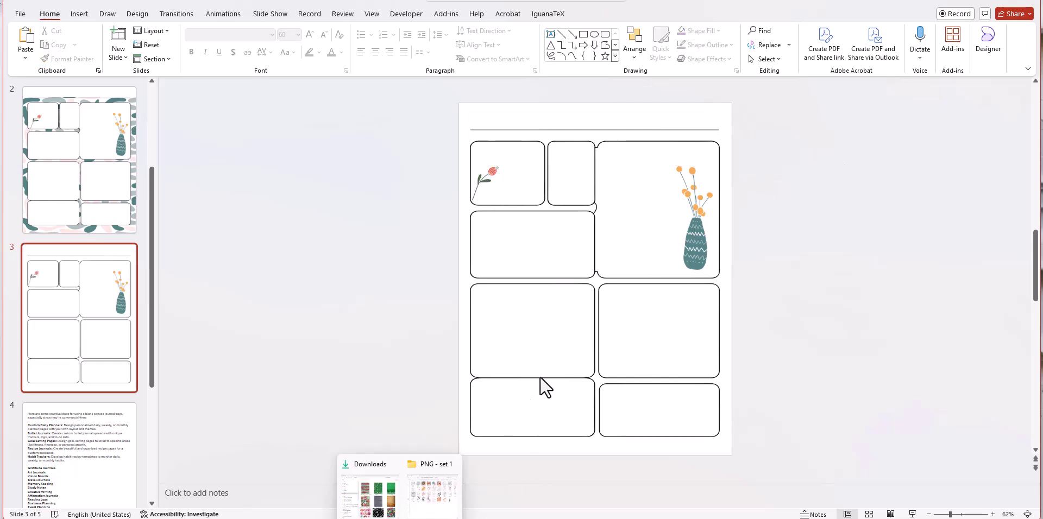
pyautogui.click(707, 83)
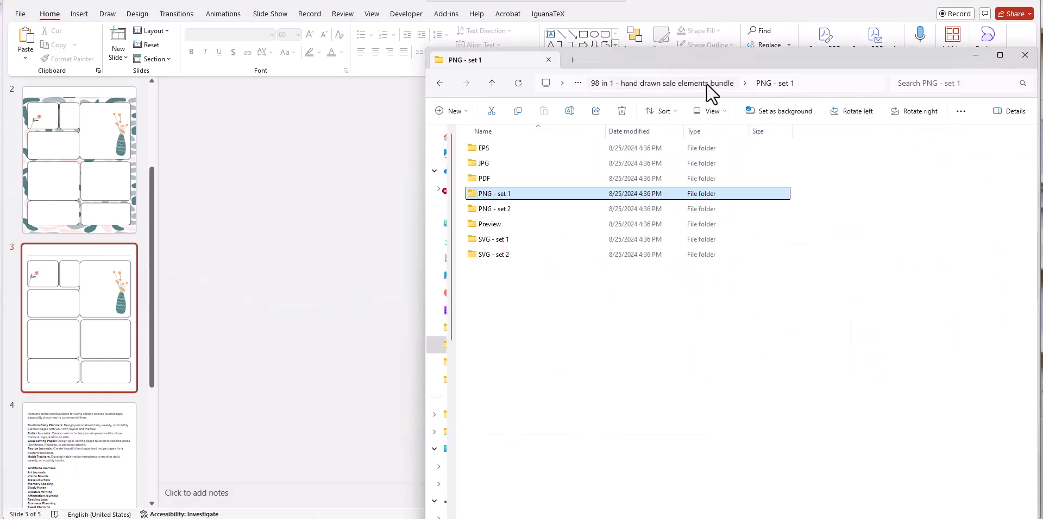
pyautogui.doubleClick(508, 210)
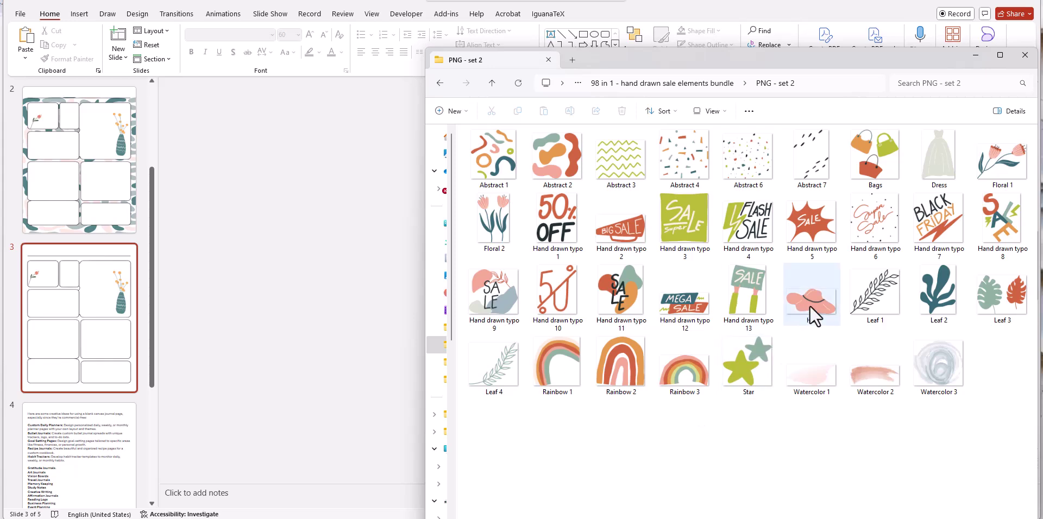
pyautogui.moveTo(809, 306); pyautogui.dragTo(312, 312)
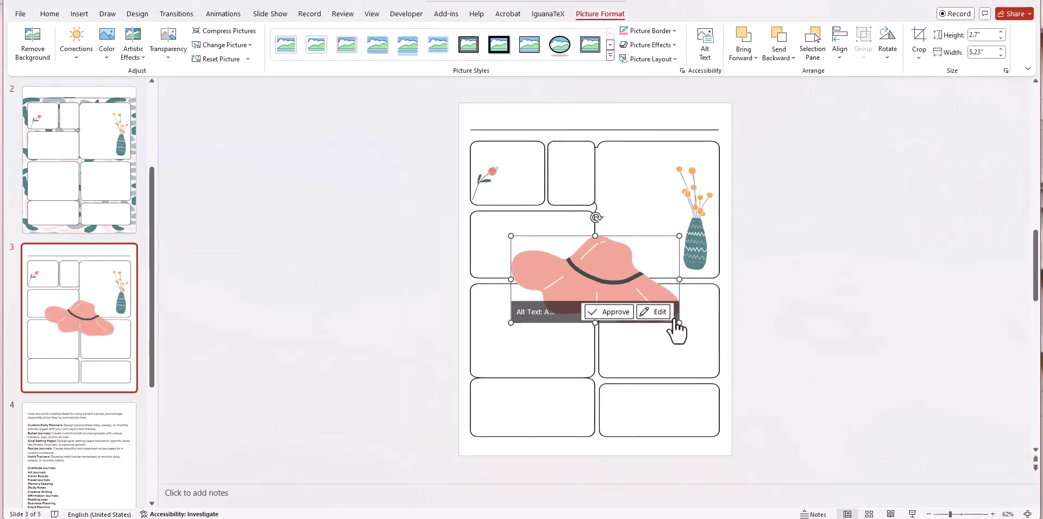
# Step: Shrink the hat to 1.16 × 1.69 in, flip it horizontally, and tuck it into the top-left corner
pyautogui.moveTo(673, 319); pyautogui.dragTo(609, 287)
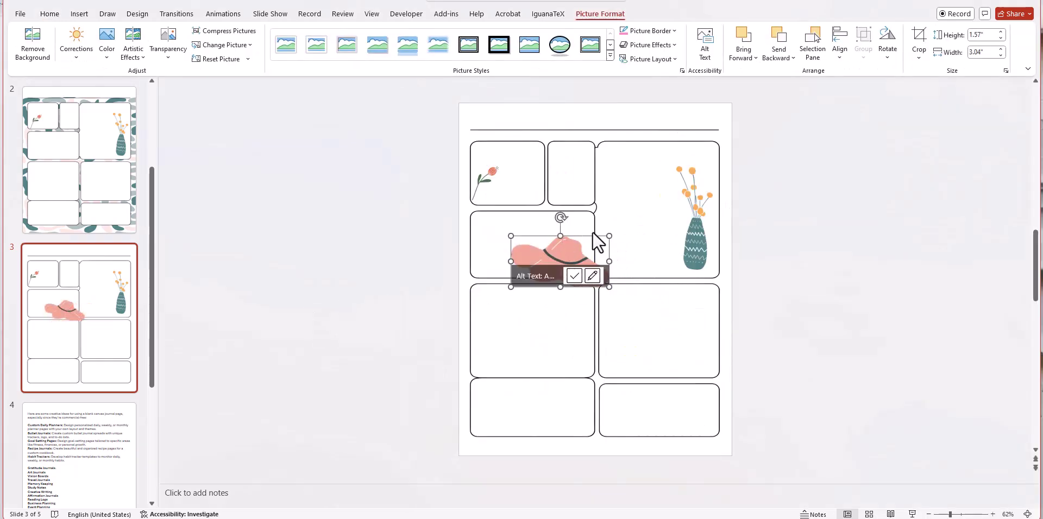
pyautogui.moveTo(578, 239); pyautogui.dragTo(543, 111)
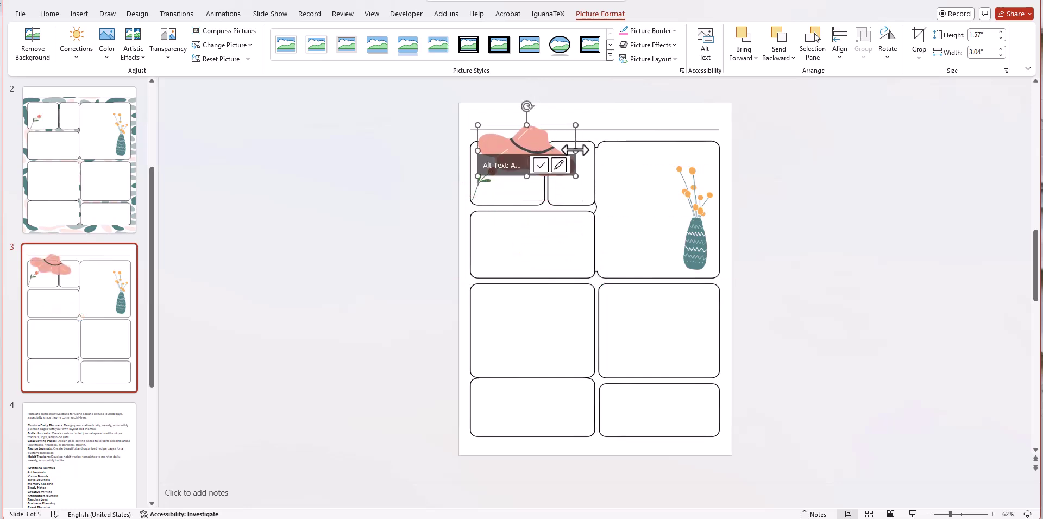
pyautogui.moveTo(575, 150); pyautogui.dragTo(551, 144)
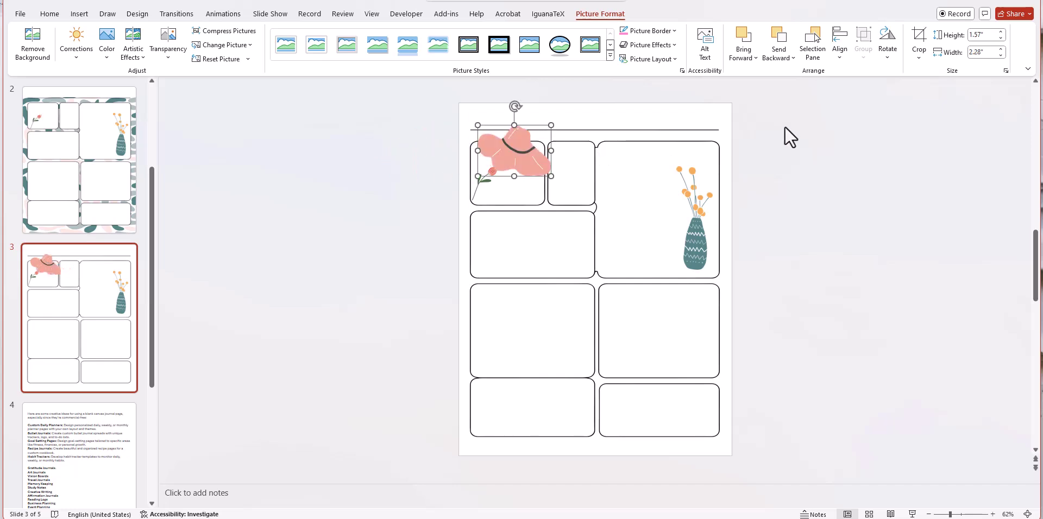
pyautogui.click(882, 50)
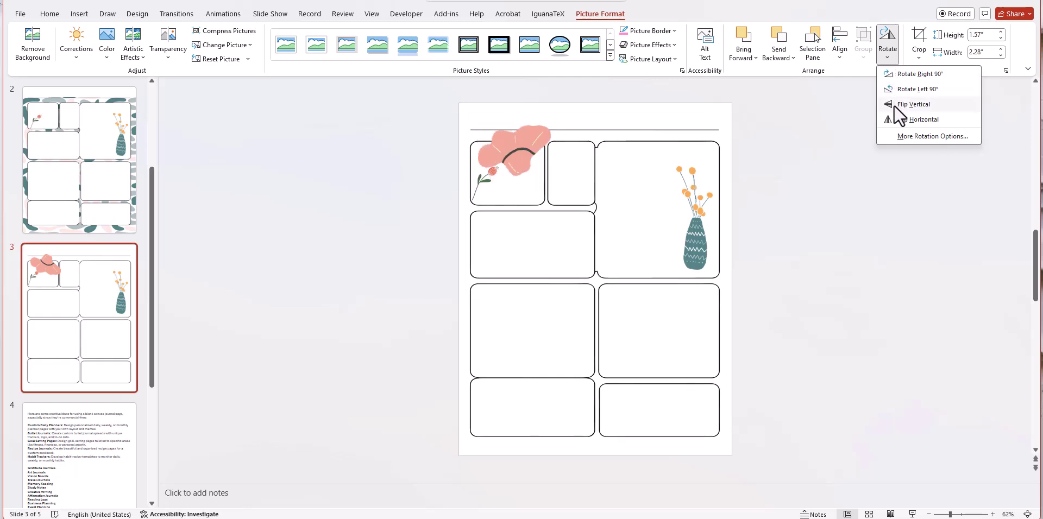
pyautogui.click(903, 120)
pyautogui.moveTo(541, 172); pyautogui.dragTo(516, 141)
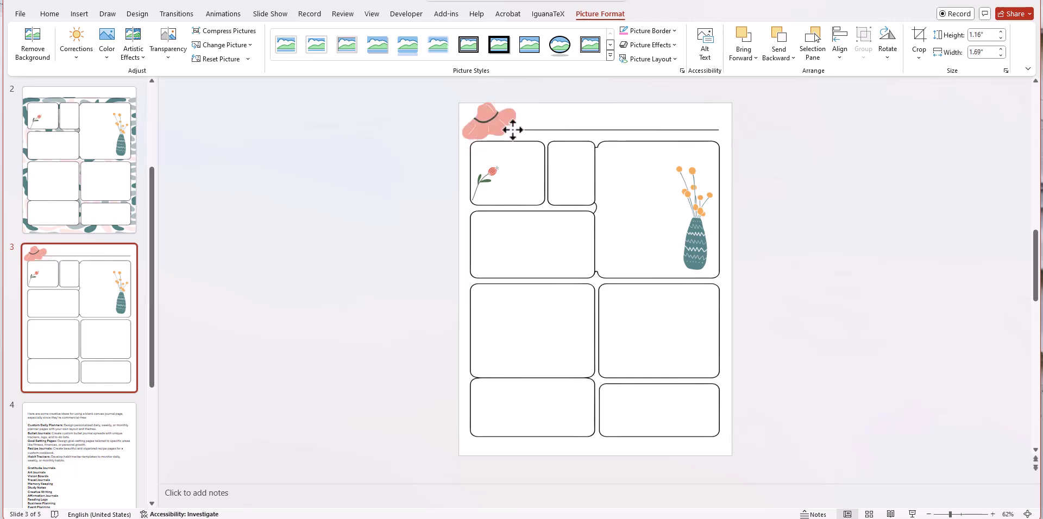
pyautogui.click(775, 109)
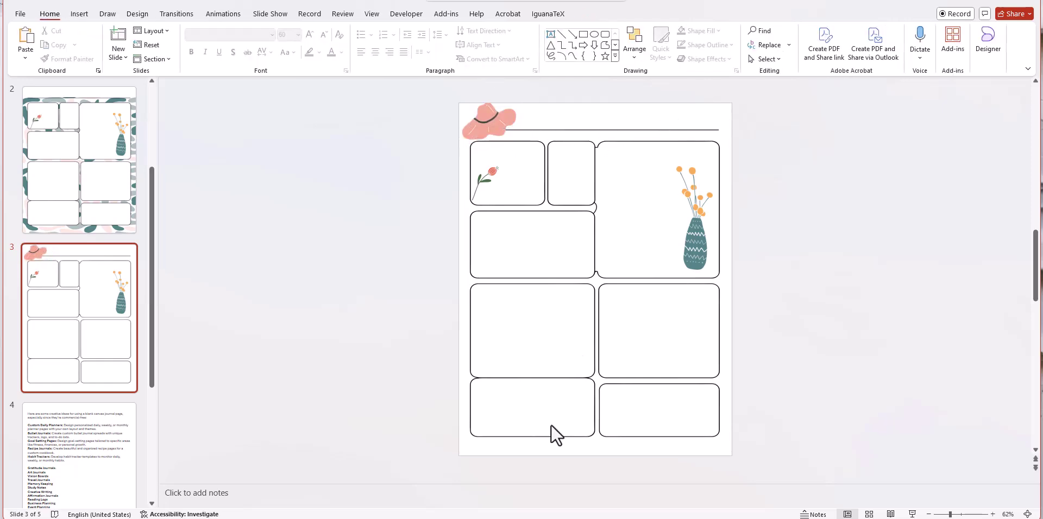
pyautogui.hotkey('alt', 'Tab')
pyautogui.moveTo(934, 369); pyautogui.dragTo(304, 275)
pyautogui.moveTo(684, 361); pyautogui.dragTo(619, 301)
pyautogui.moveTo(566, 271); pyautogui.dragTo(529, 350)
pyautogui.click(843, 288)
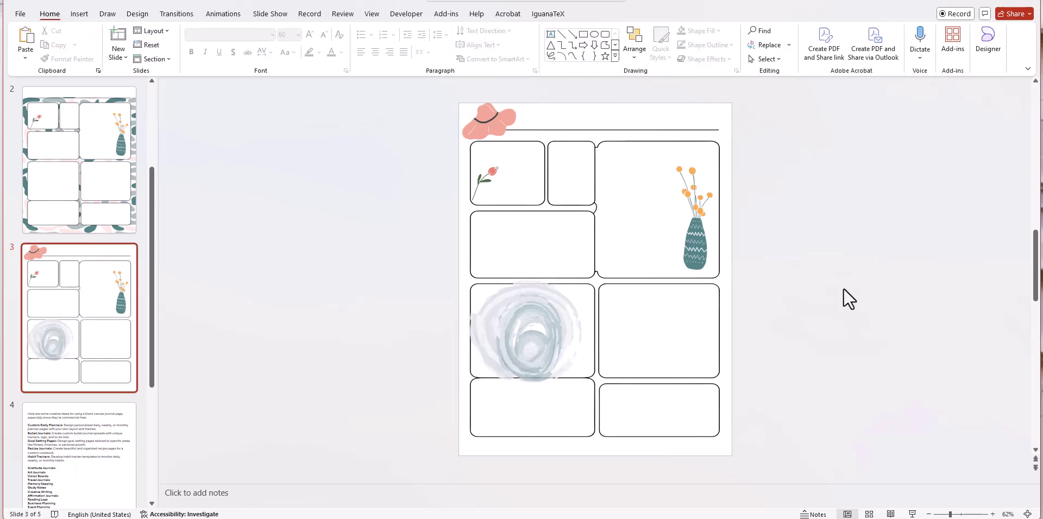
pyautogui.rightClick(560, 325)
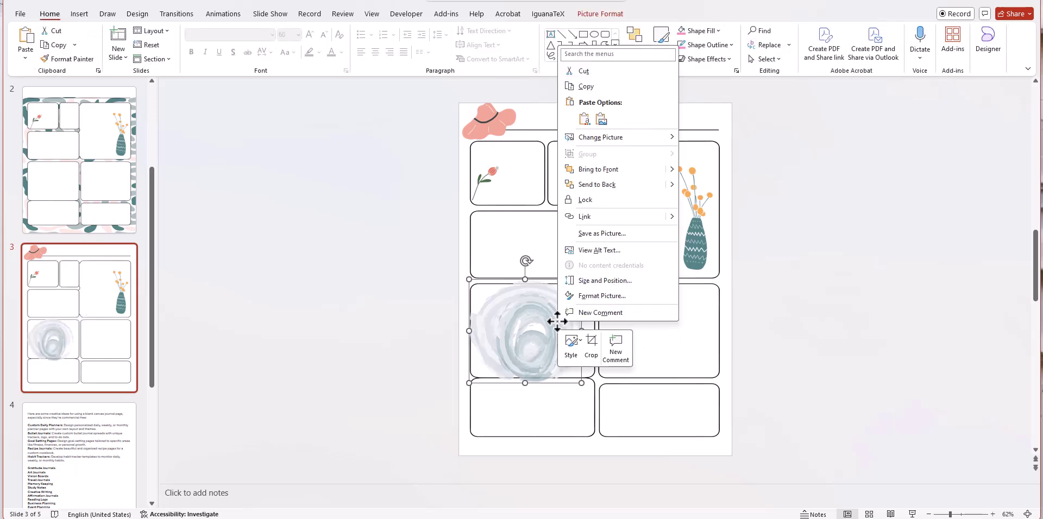
pyautogui.click(569, 71)
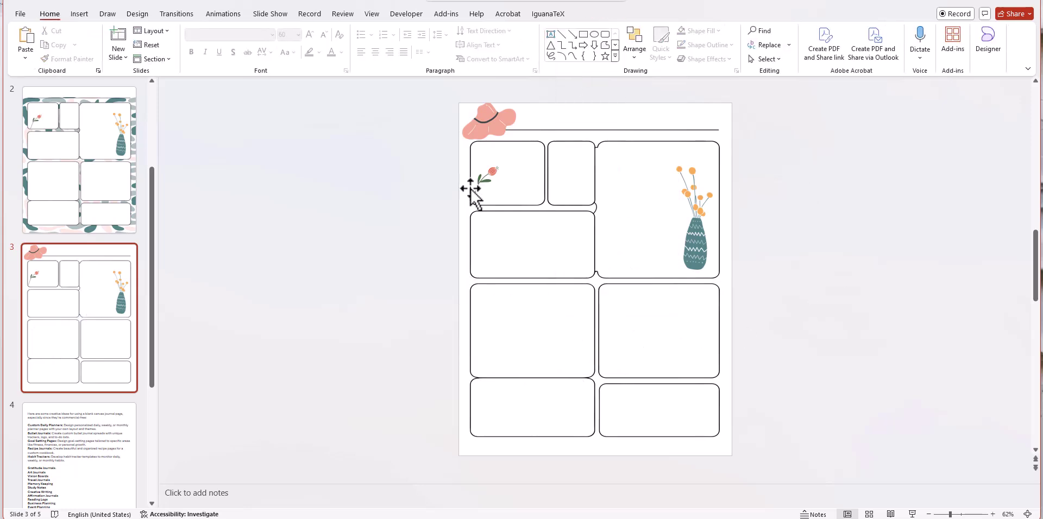
# Step: In Slide Master view, place the Watercolor 3 grey swirl on the layout and send it to back
pyautogui.click(376, 15)
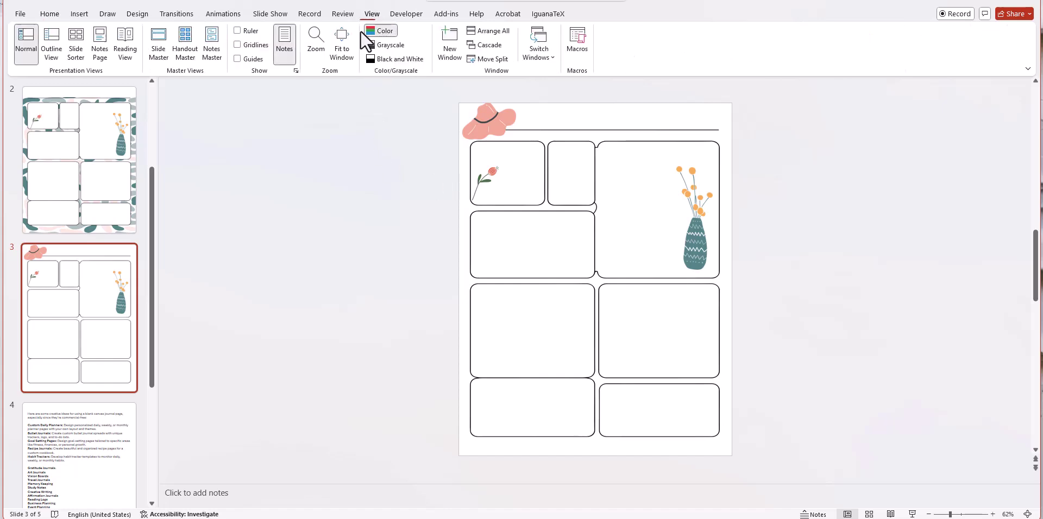
pyautogui.click(163, 48)
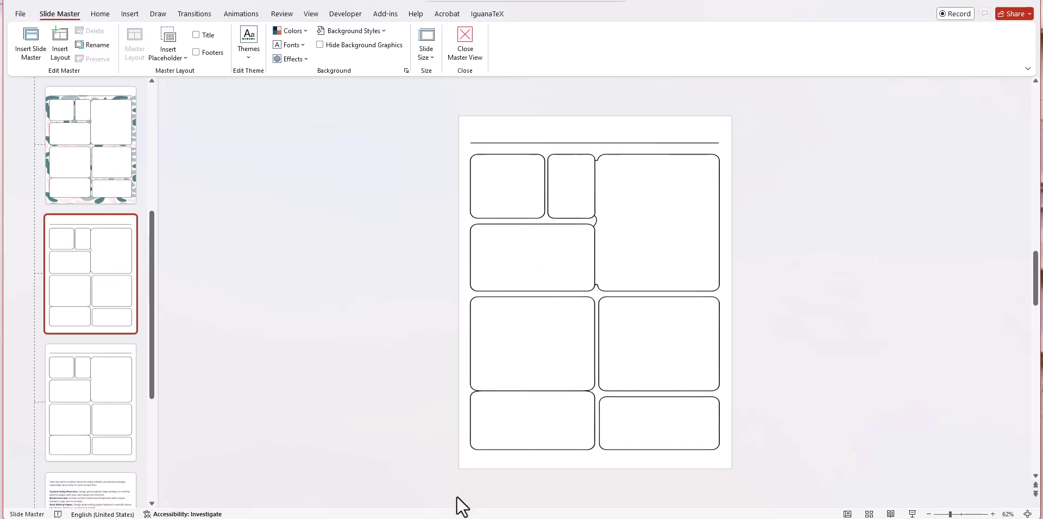
pyautogui.click(432, 516)
pyautogui.moveTo(933, 390); pyautogui.dragTo(322, 304)
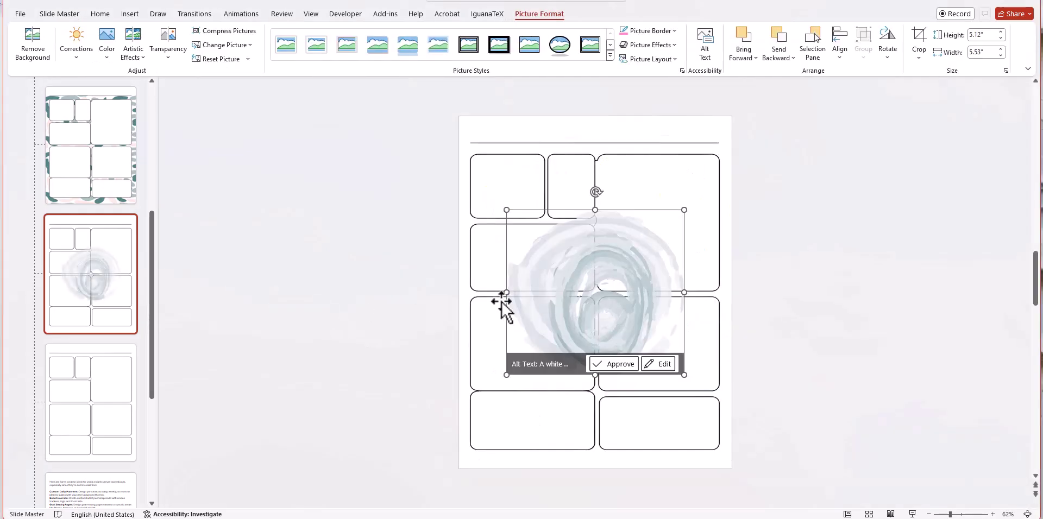
pyautogui.moveTo(556, 288)
pyautogui.mouseDown()
pyautogui.moveTo(507, 239)
pyautogui.moveTo(515, 337)
pyautogui.moveTo(567, 283)
pyautogui.mouseUp()
pyautogui.rightClick(568, 283)
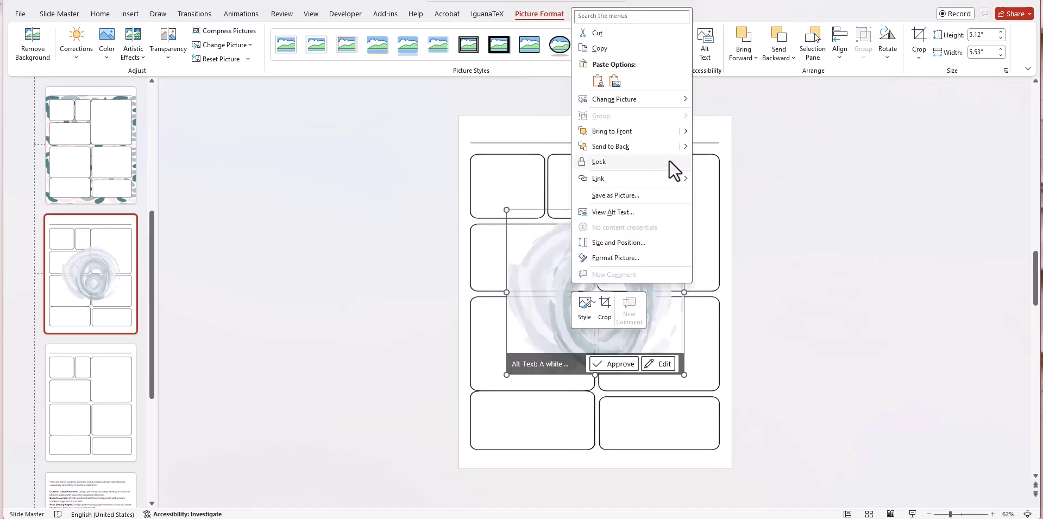
pyautogui.moveTo(686, 145)
pyautogui.click(725, 147)
pyautogui.click(841, 197)
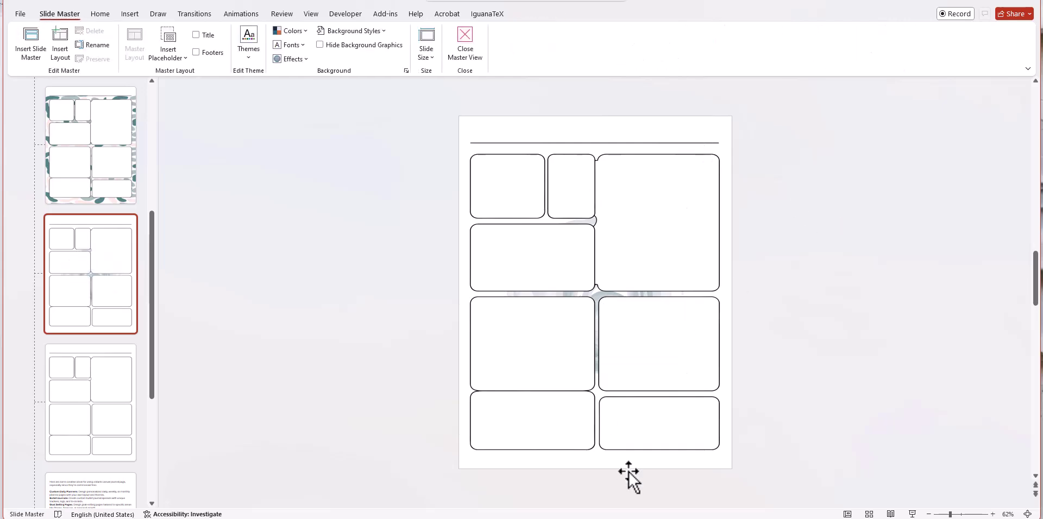
# Step: Add the Watercolor 2 peach streak across the layout's top, send it to back, and close Master View
pyautogui.hotkey('alt', 'Tab')
pyautogui.moveTo(860, 373); pyautogui.dragTo(396, 288)
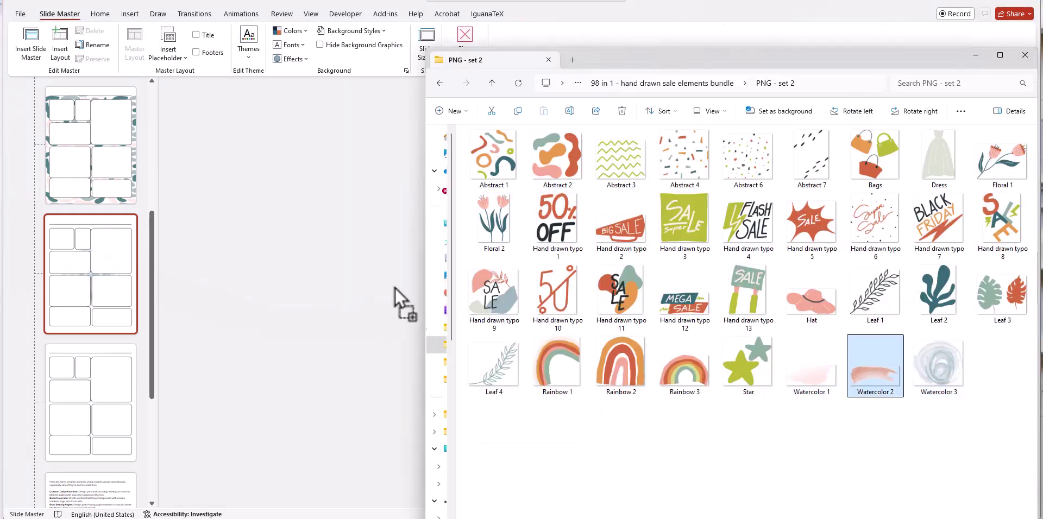
pyautogui.moveTo(278, 249); pyautogui.dragTo(516, 148)
pyautogui.rightClick(524, 282)
pyautogui.press('Escape')
pyautogui.rightClick(516, 147)
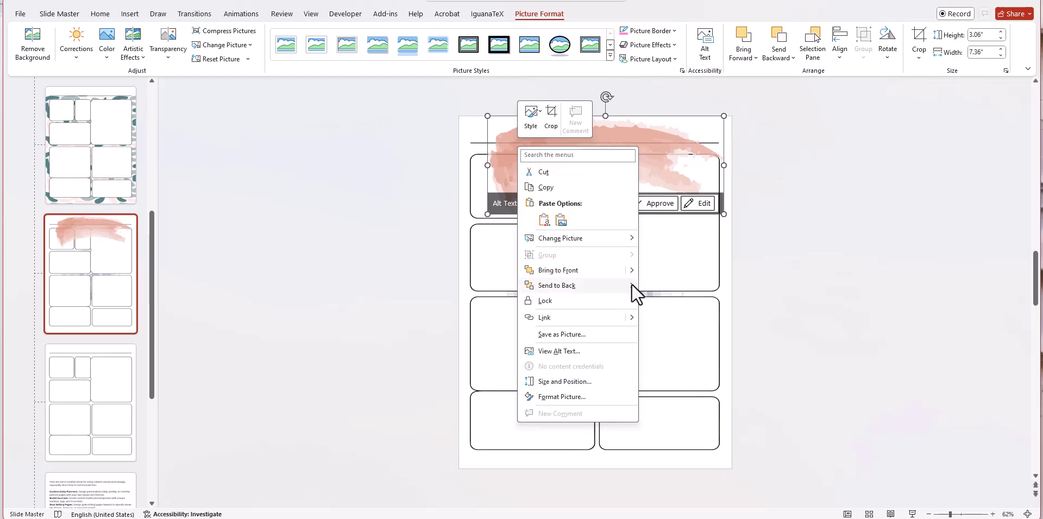
pyautogui.moveTo(631, 284)
pyautogui.click(681, 286)
pyautogui.click(890, 242)
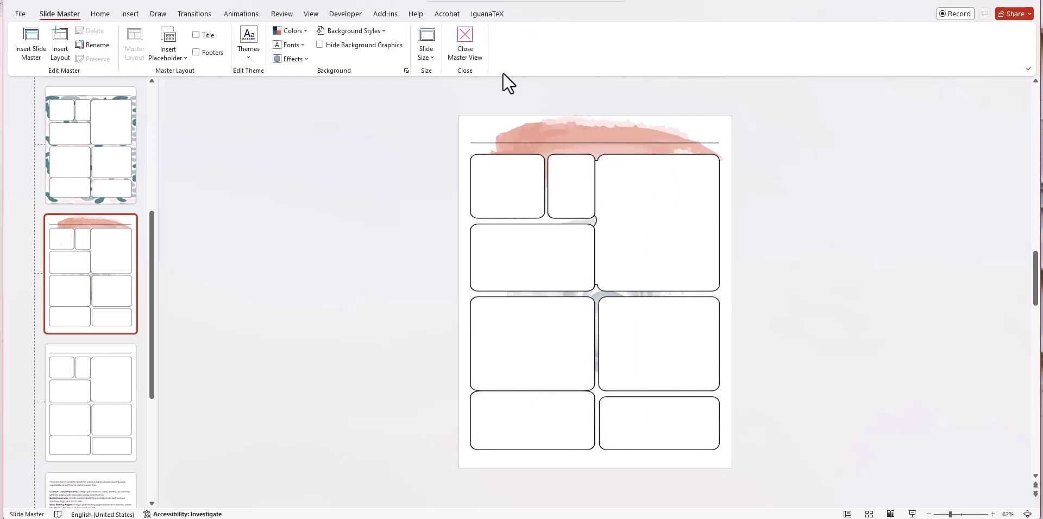
pyautogui.click(466, 41)
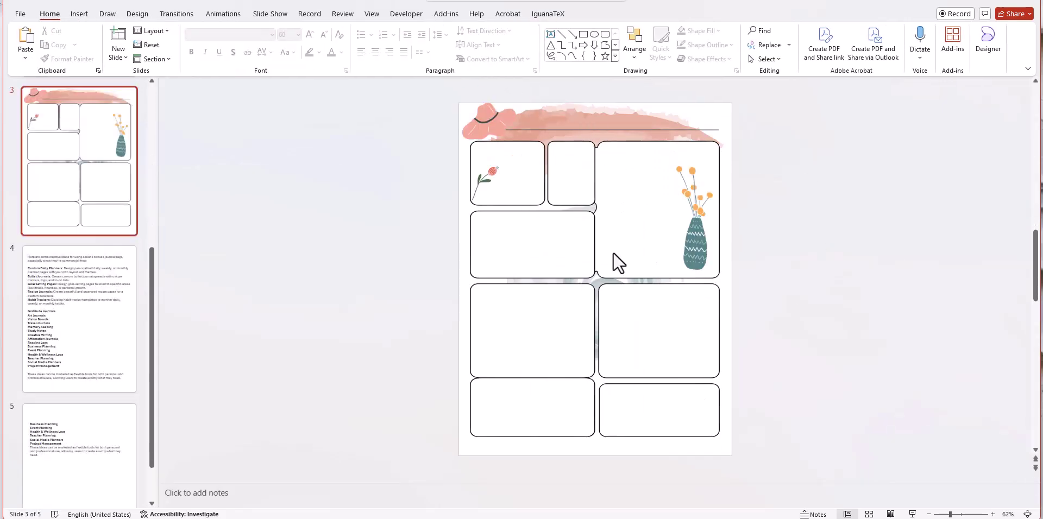
# Step: Drop the hat into the third-row left box and size the Abstract 4 confetti into the right box
pyautogui.moveTo(484, 121); pyautogui.dragTo(484, 302)
pyautogui.click(760, 311)
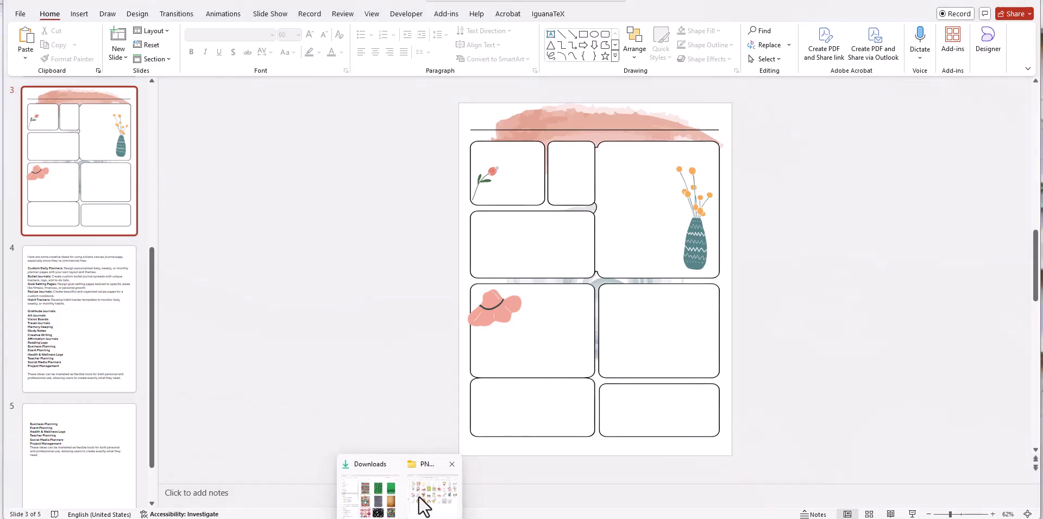
pyautogui.click(422, 499)
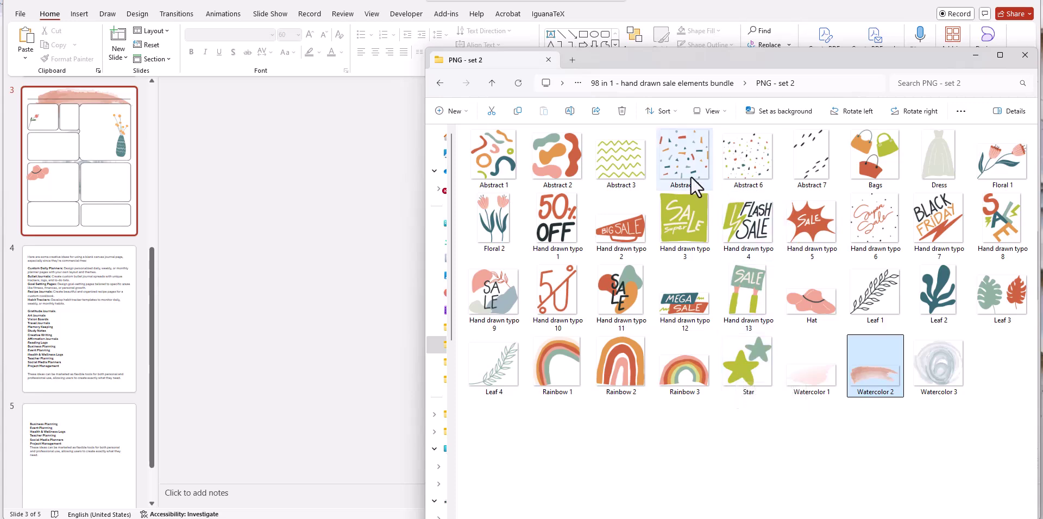
pyautogui.click(689, 159)
pyautogui.moveTo(693, 161); pyautogui.dragTo(315, 184)
pyautogui.moveTo(536, 256); pyautogui.dragTo(584, 295)
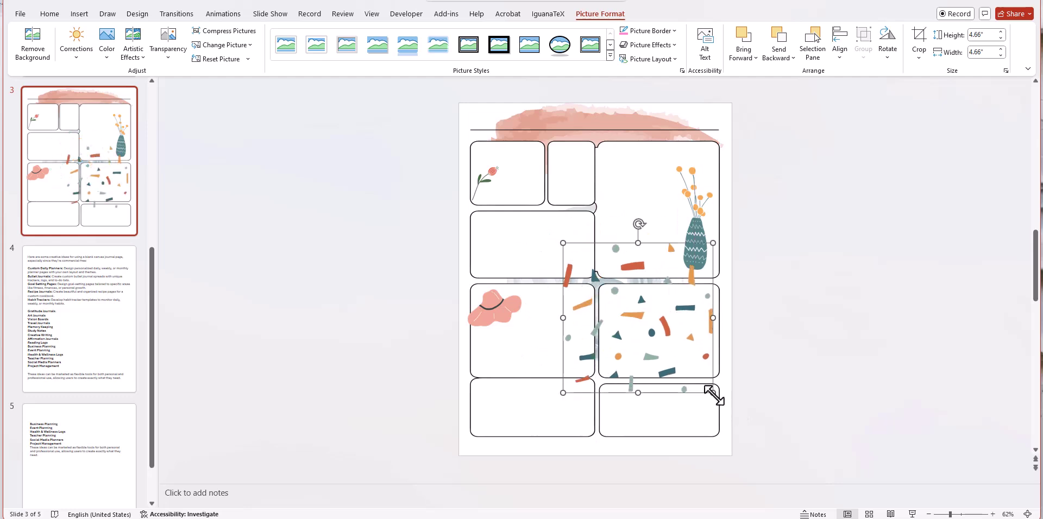
pyautogui.moveTo(713, 392); pyautogui.dragTo(693, 375)
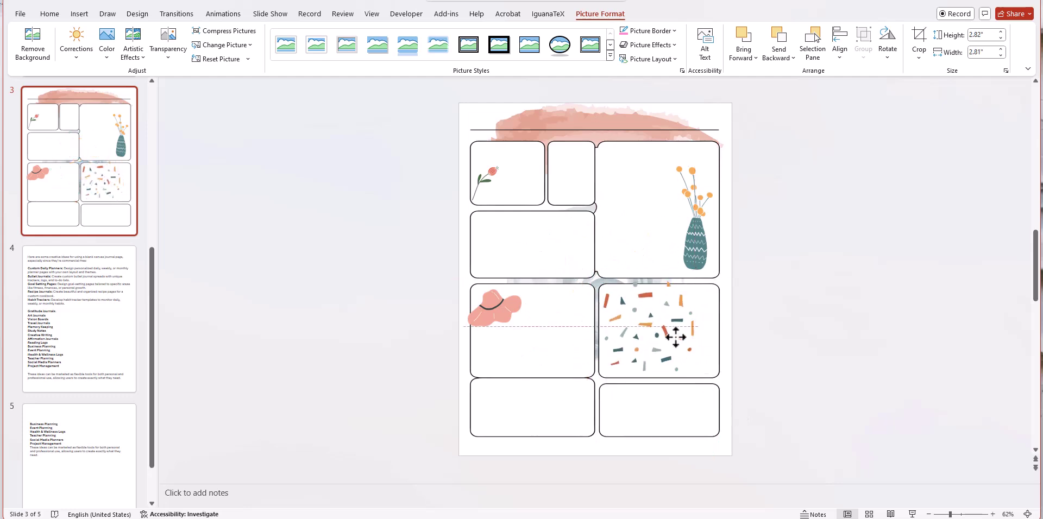
pyautogui.moveTo(692, 332); pyautogui.dragTo(716, 331)
pyautogui.click(951, 390)
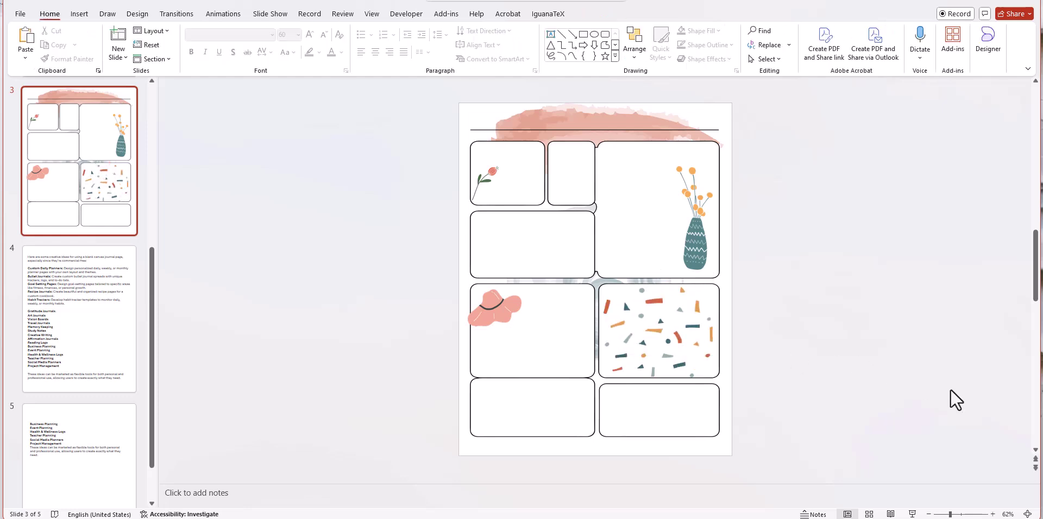
# Step: Insert a plain framed-boxes slide right after the Today's Gratitude slide 1
pyautogui.scroll(2, 909, 393)
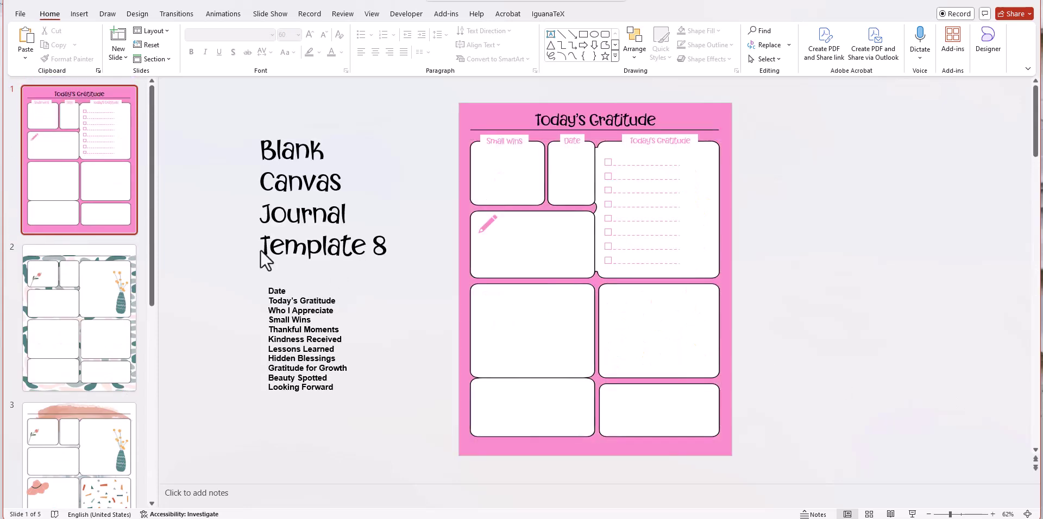
pyautogui.click(122, 54)
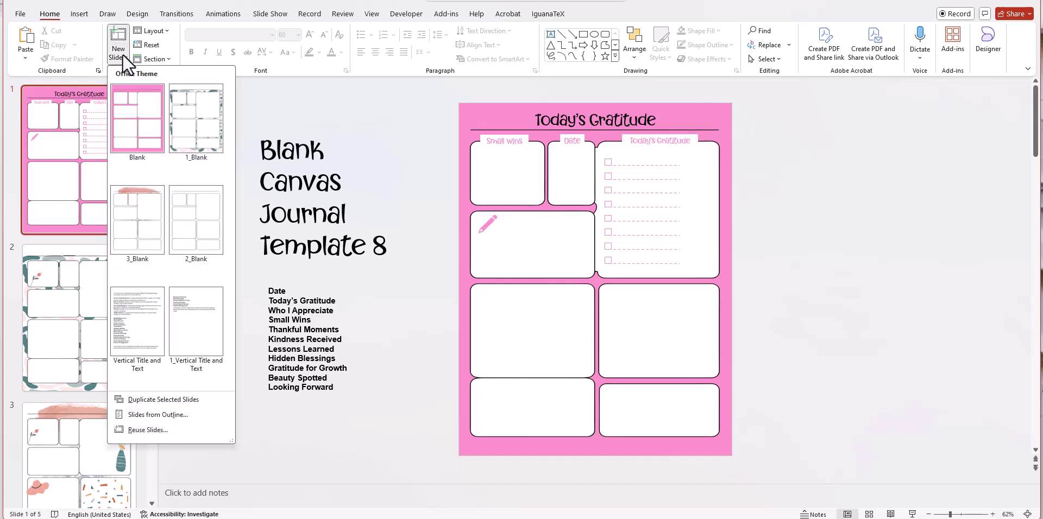
pyautogui.click(188, 231)
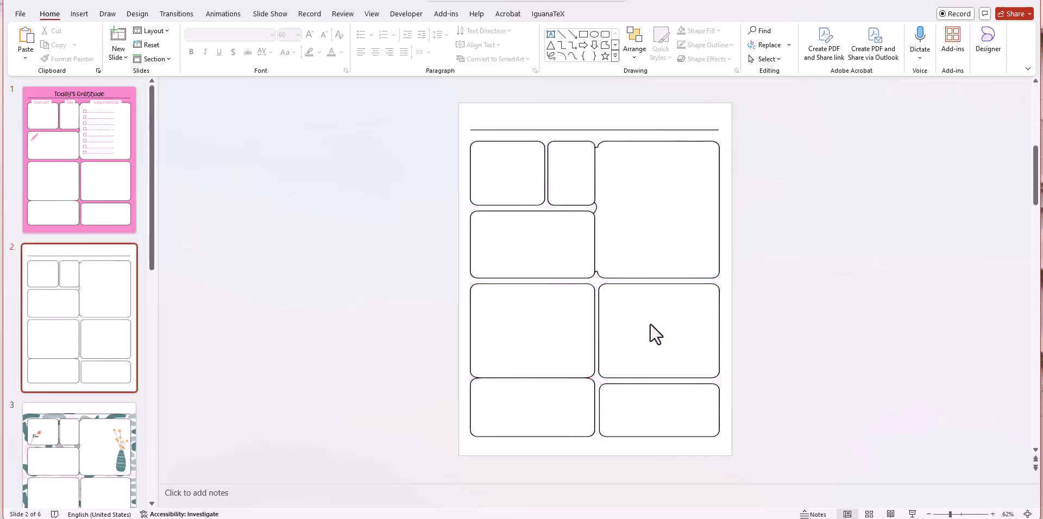